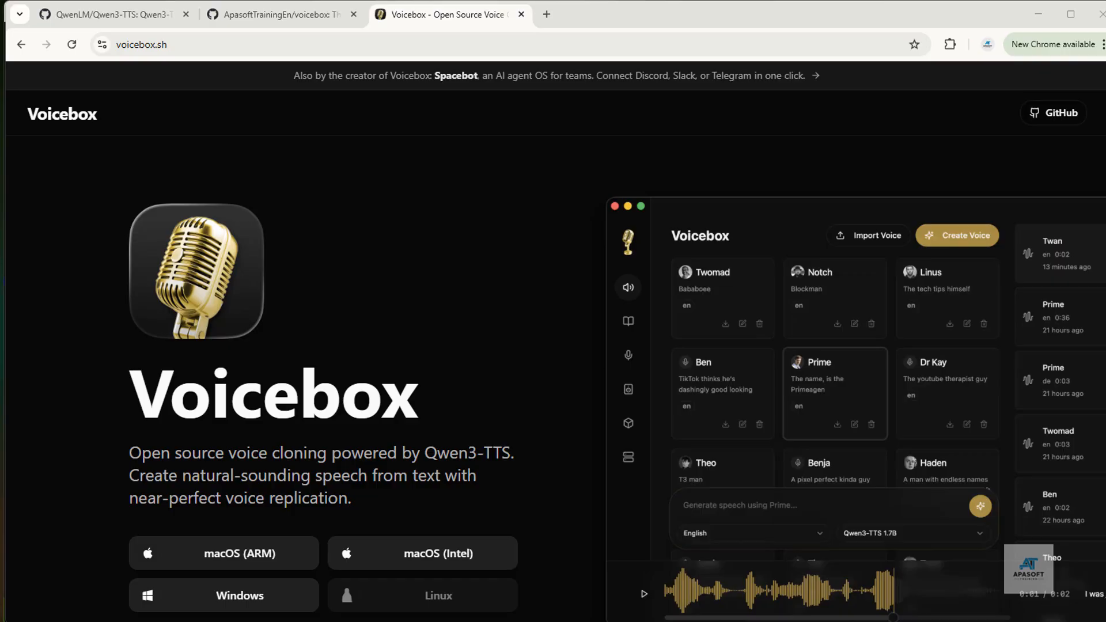
Step: Review the Voicebox website's download options, description, demo and feature cards, including the GPU note under Local or Remote
scroll(575, 458, "down", 2)
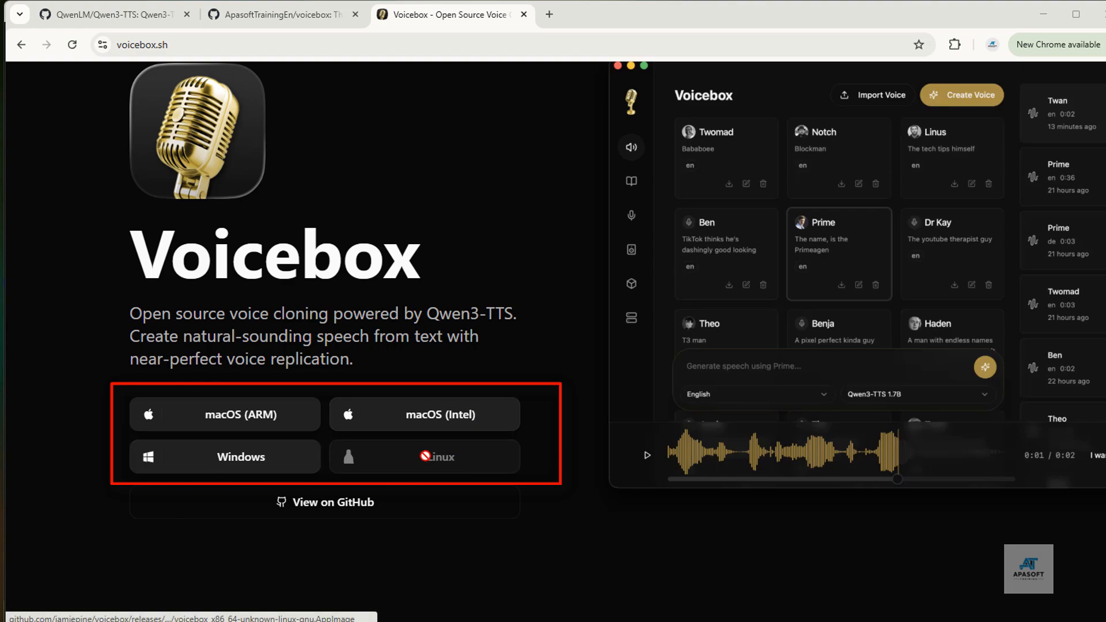
scroll(432, 456, "down", 10)
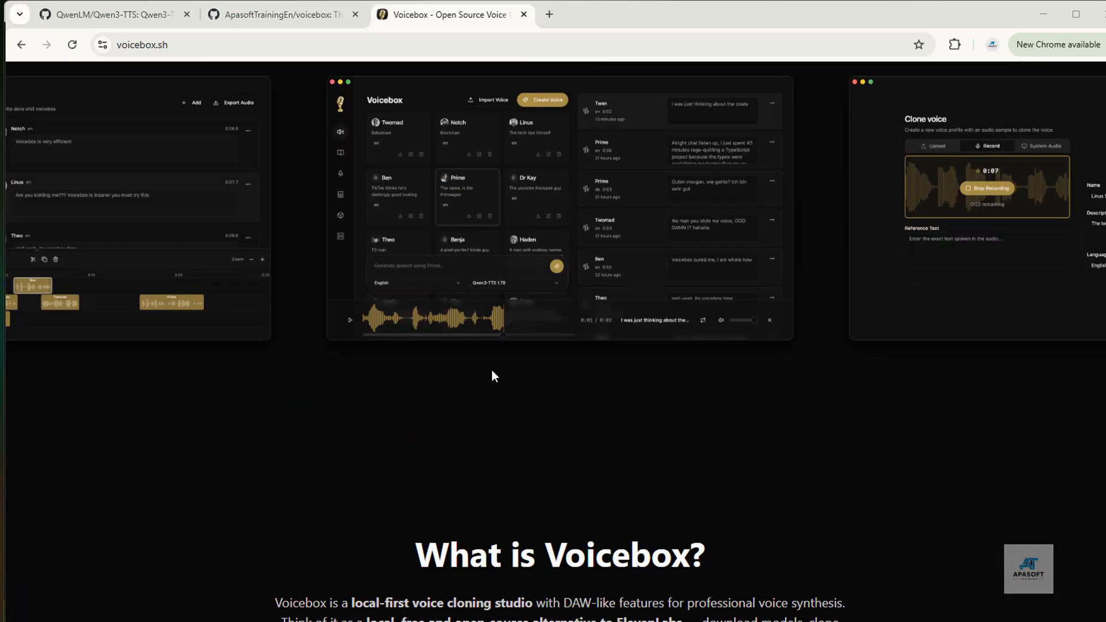
scroll(492, 370, "down", 8)
scroll(492, 374, "down", 9)
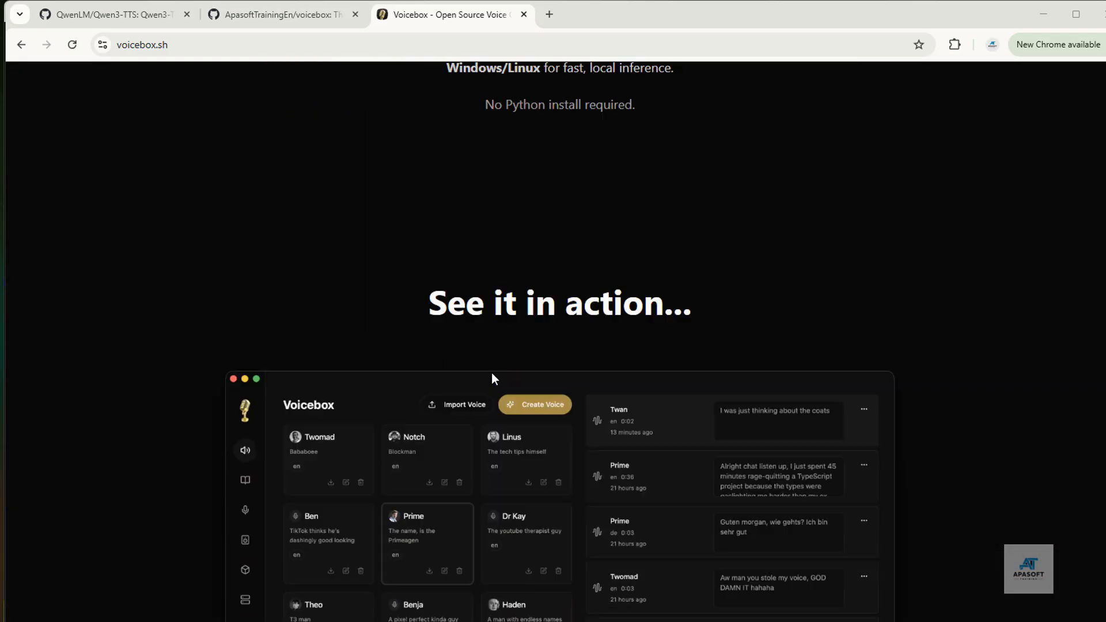
scroll(493, 372, "down", 7)
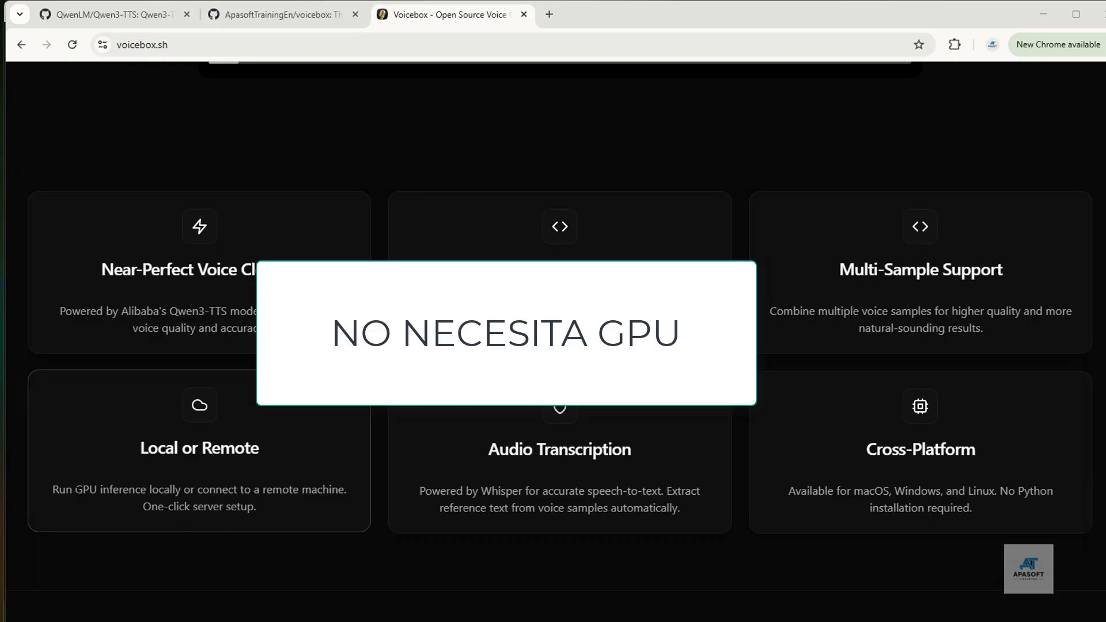
left_click_drag(74, 490, 96, 490)
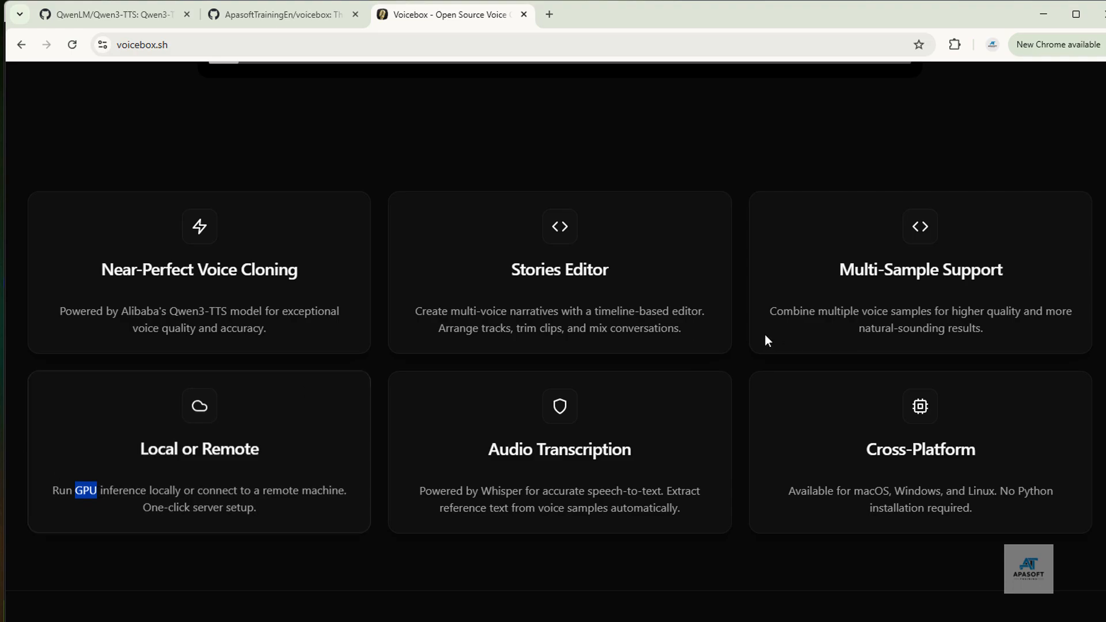
scroll(745, 416, "down", 3)
scroll(745, 416, "up", 7)
scroll(744, 416, "up", 15)
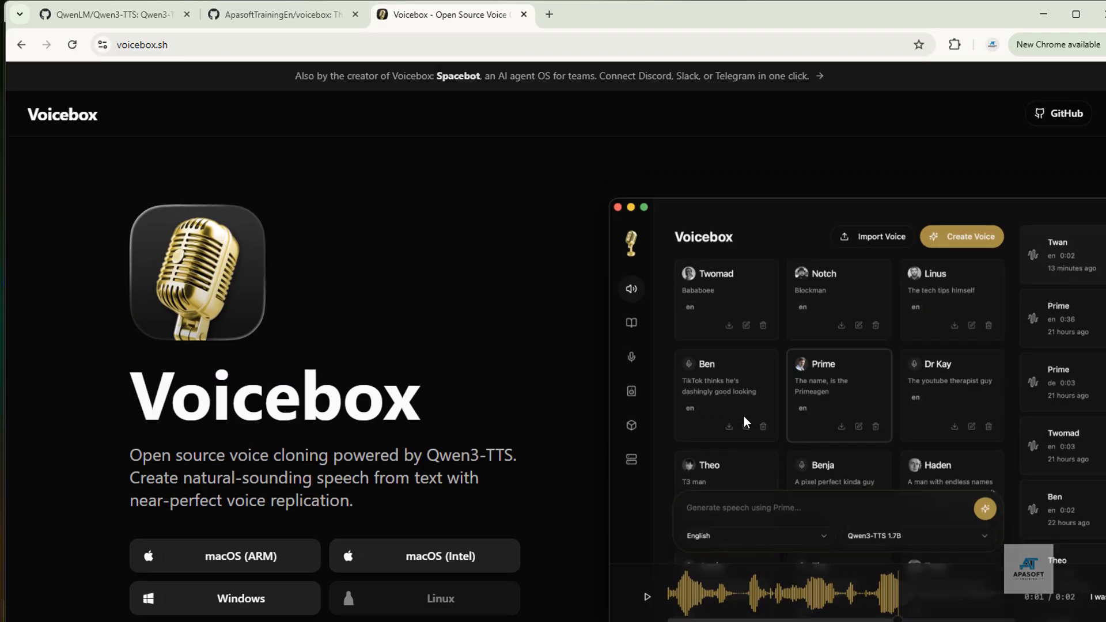
Step: Open the Voicebox GitHub repository from the website and skim its file list and README
scroll(444, 335, "down", 4)
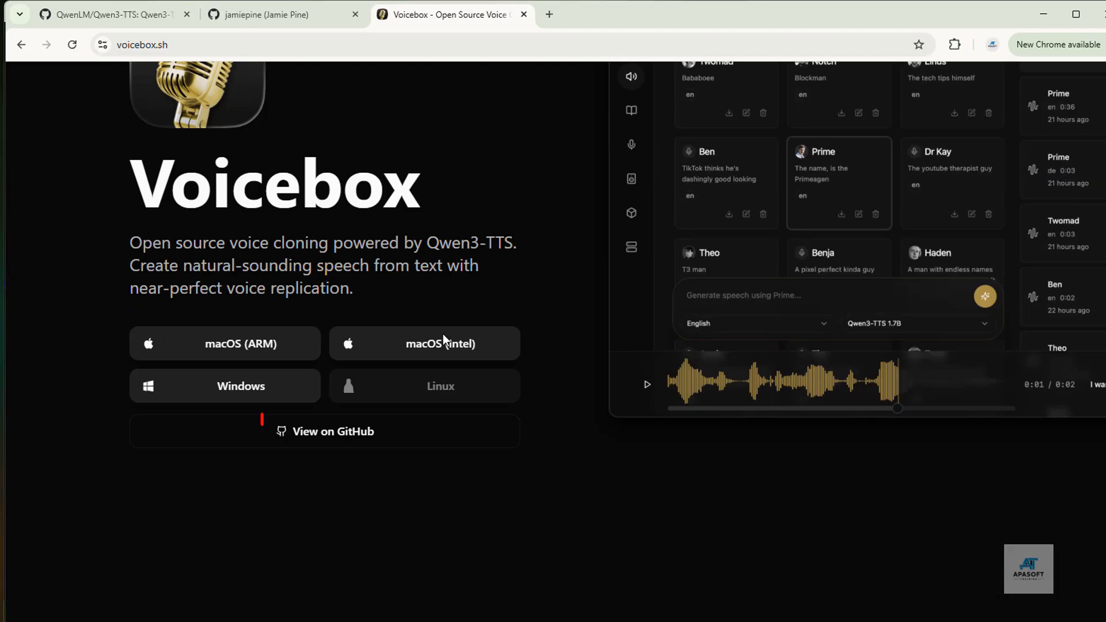
left_click(352, 435)
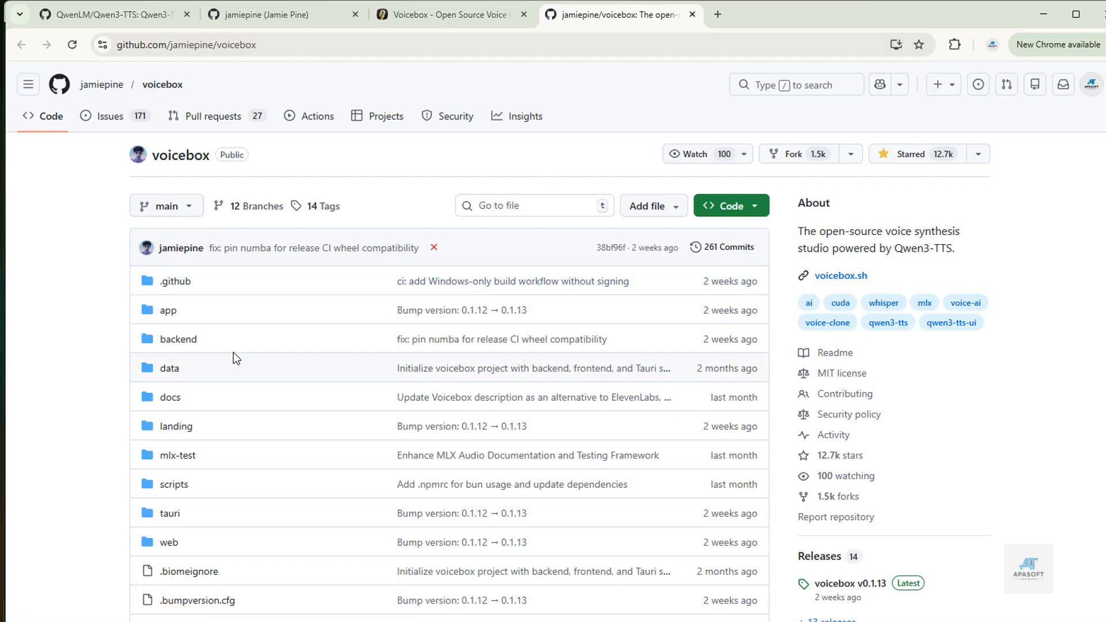
scroll(234, 351, "down", 1)
scroll(234, 362, "down", 15)
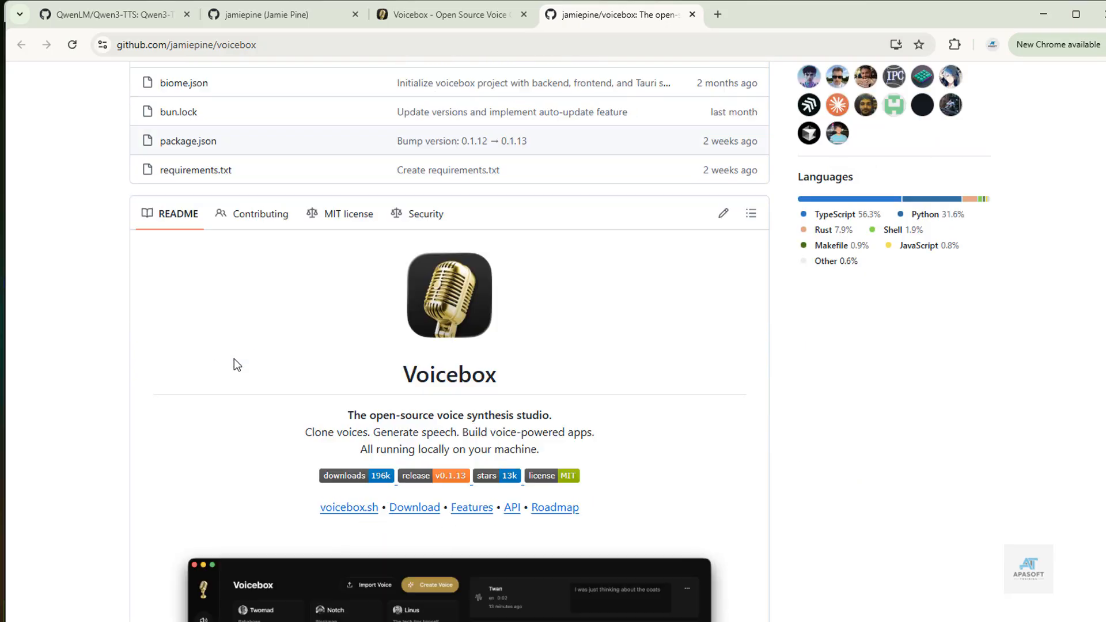
scroll(234, 359, "up", 3)
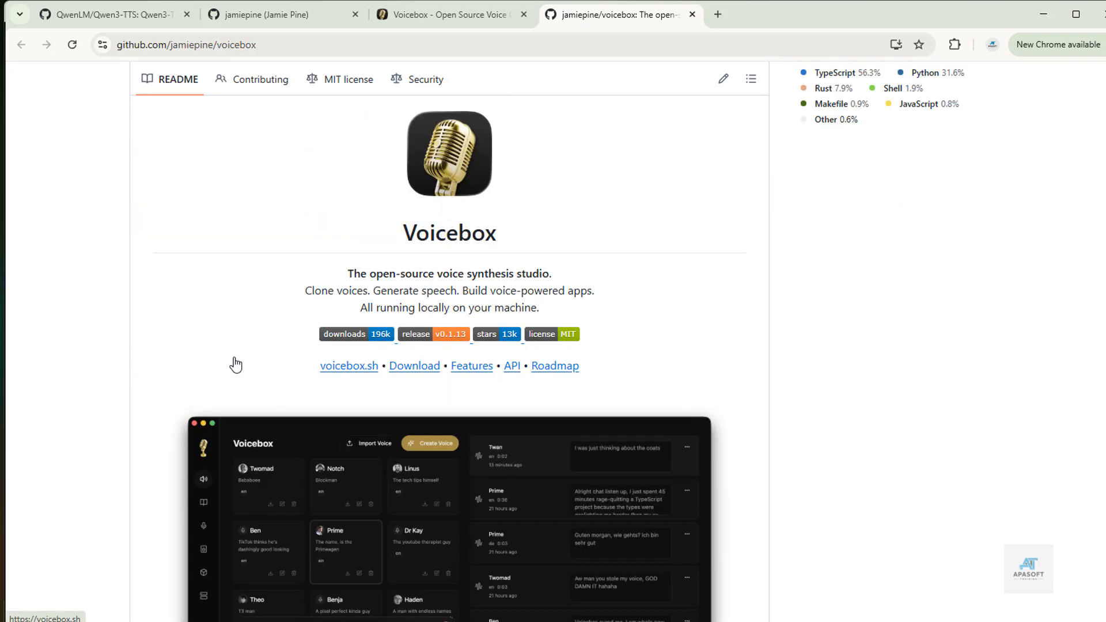
scroll(235, 364, "down", 1)
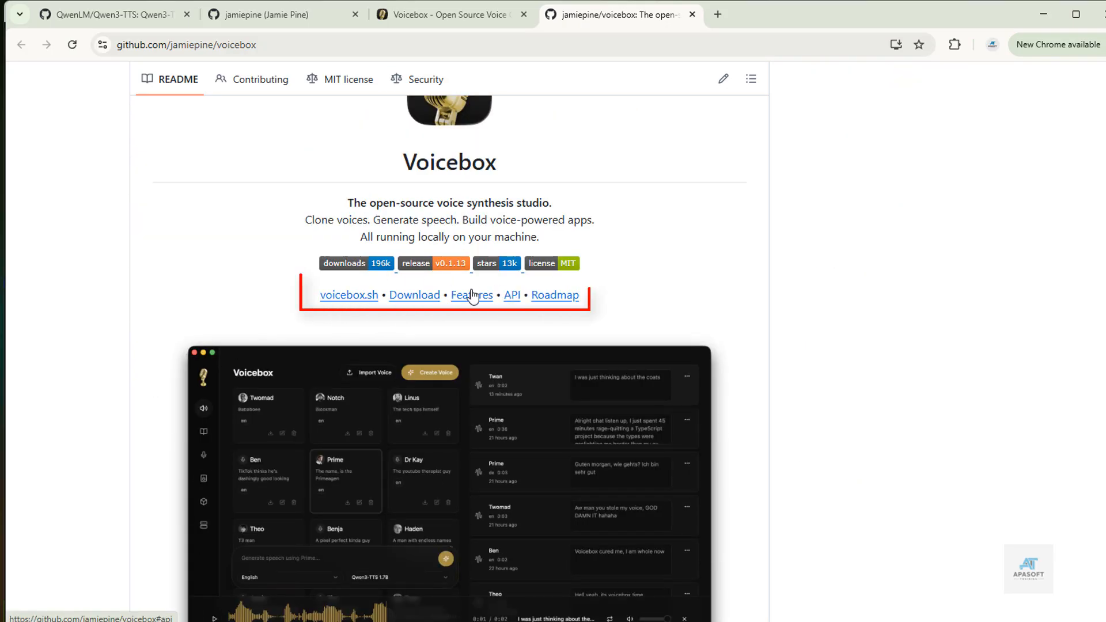
scroll(196, 343, "down", 15)
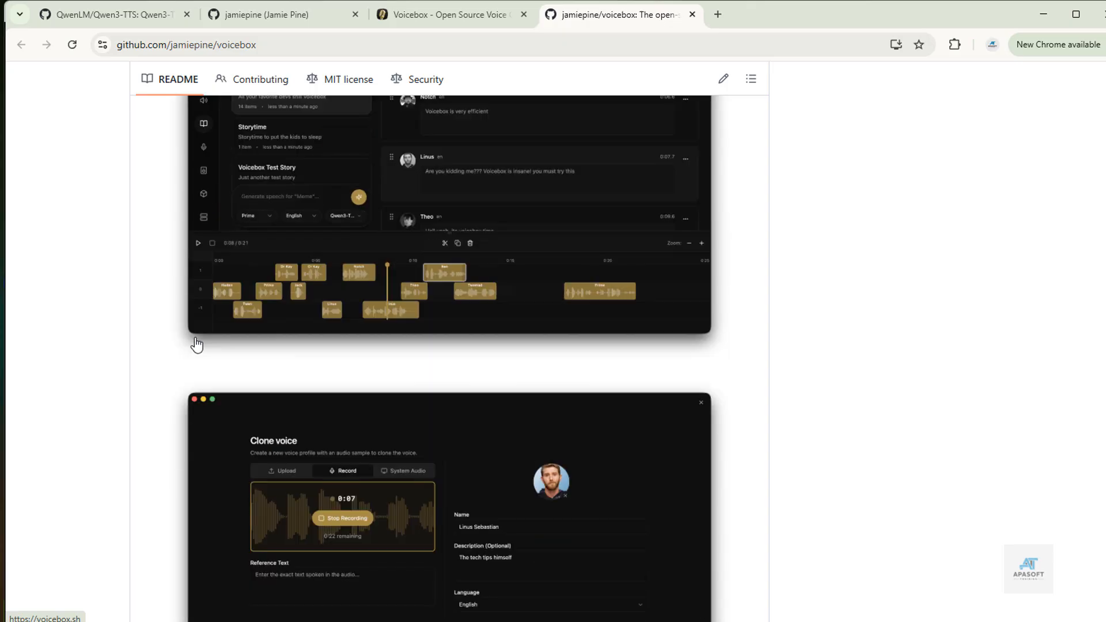
scroll(197, 344, "down", 15)
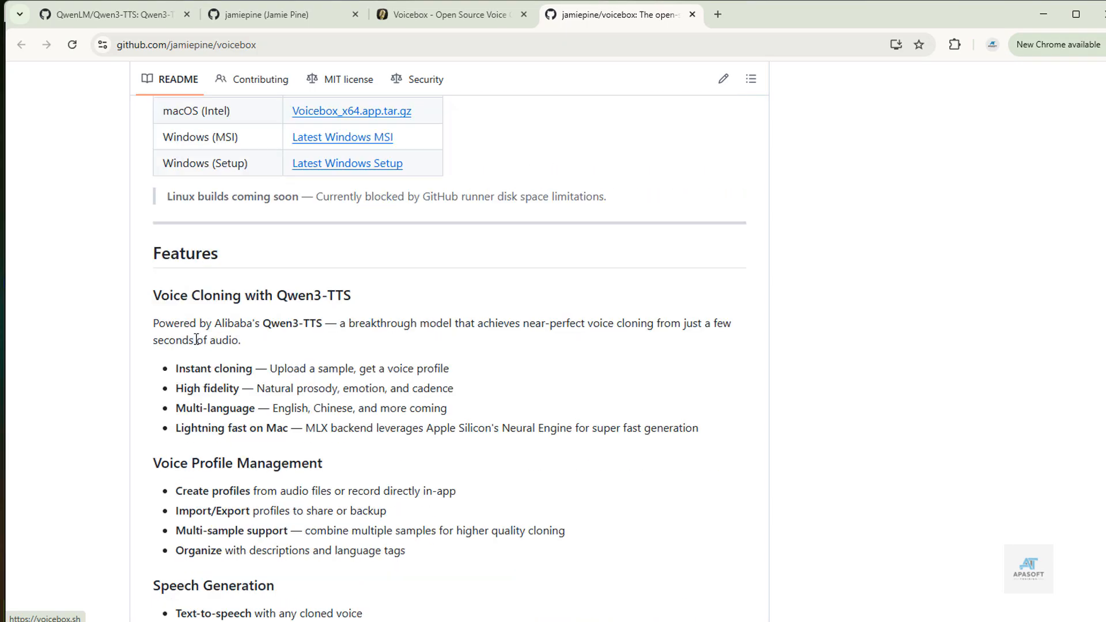
scroll(196, 341, "up", 6)
scroll(196, 340, "up", 20)
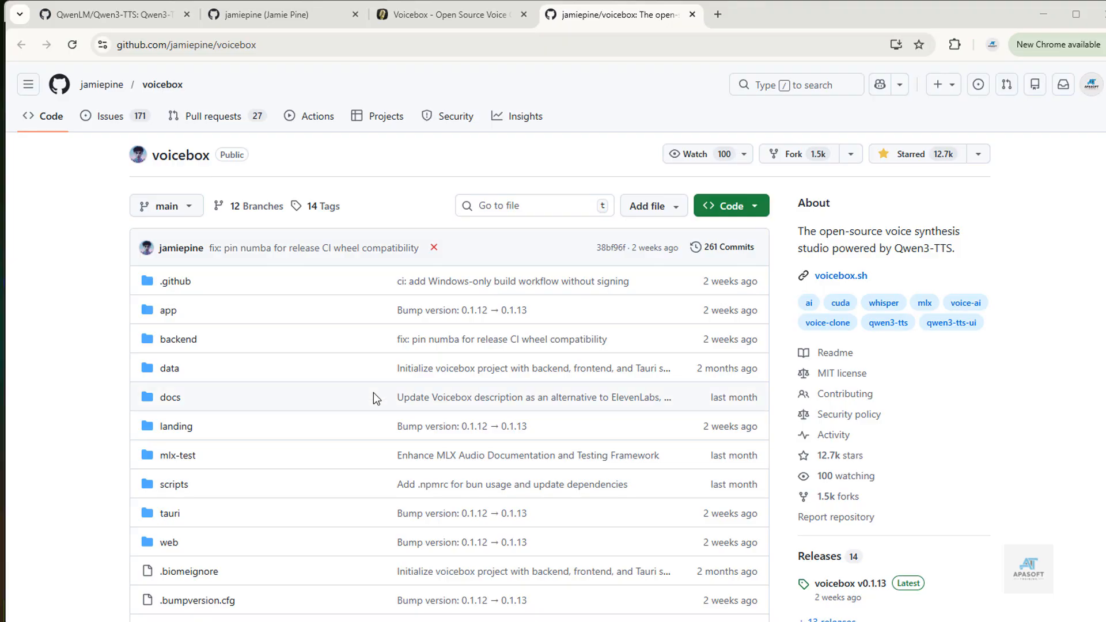
Step: Read the What is Voicebox, Download and Features sections of the Voicebox README
scroll(374, 394, "down", 7)
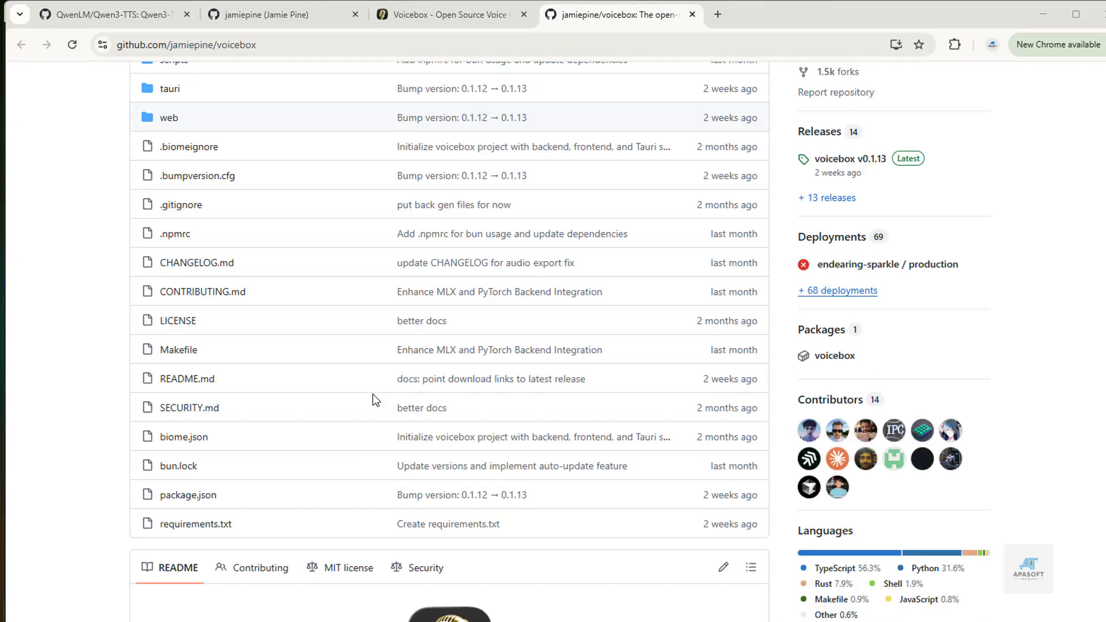
scroll(373, 394, "down", 14)
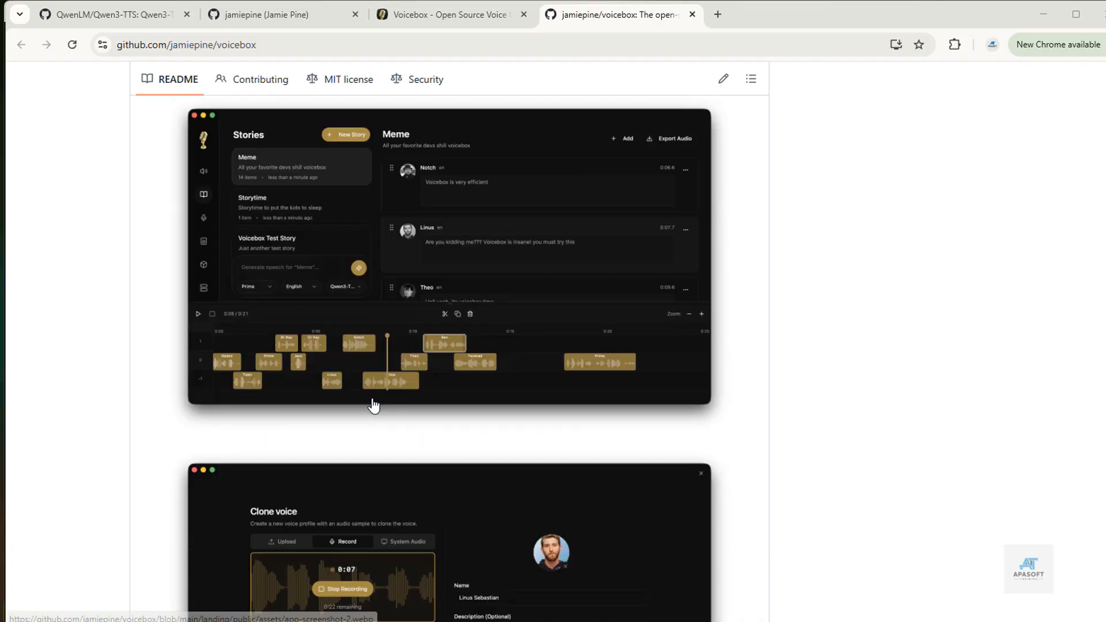
scroll(373, 405, "down", 8)
scroll(371, 401, "up", 4)
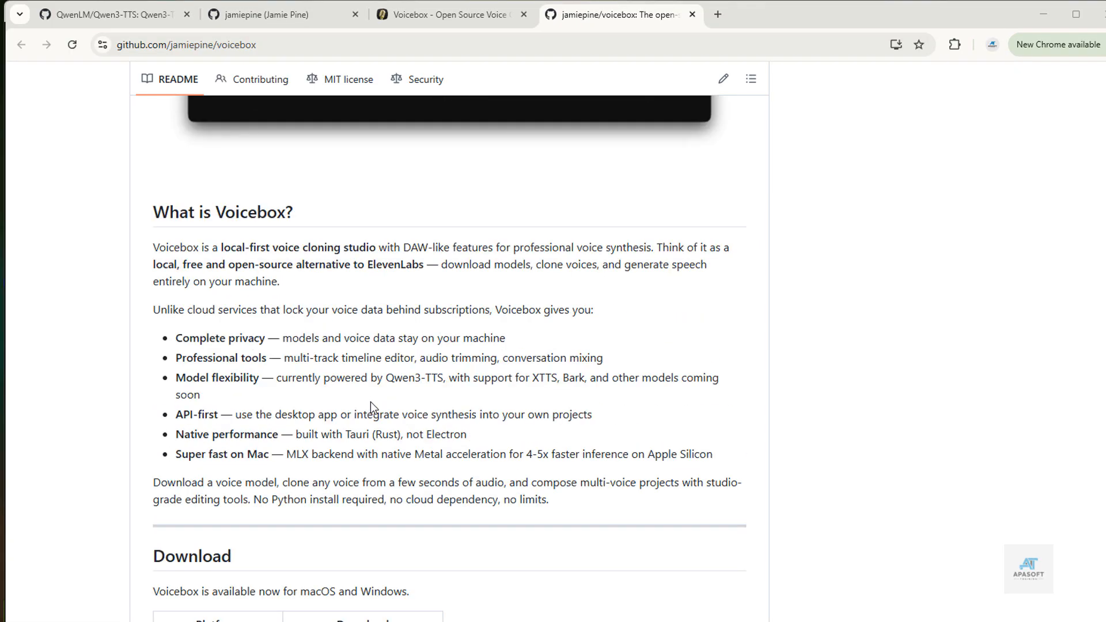
scroll(371, 403, "down", 11)
scroll(363, 398, "up", 3)
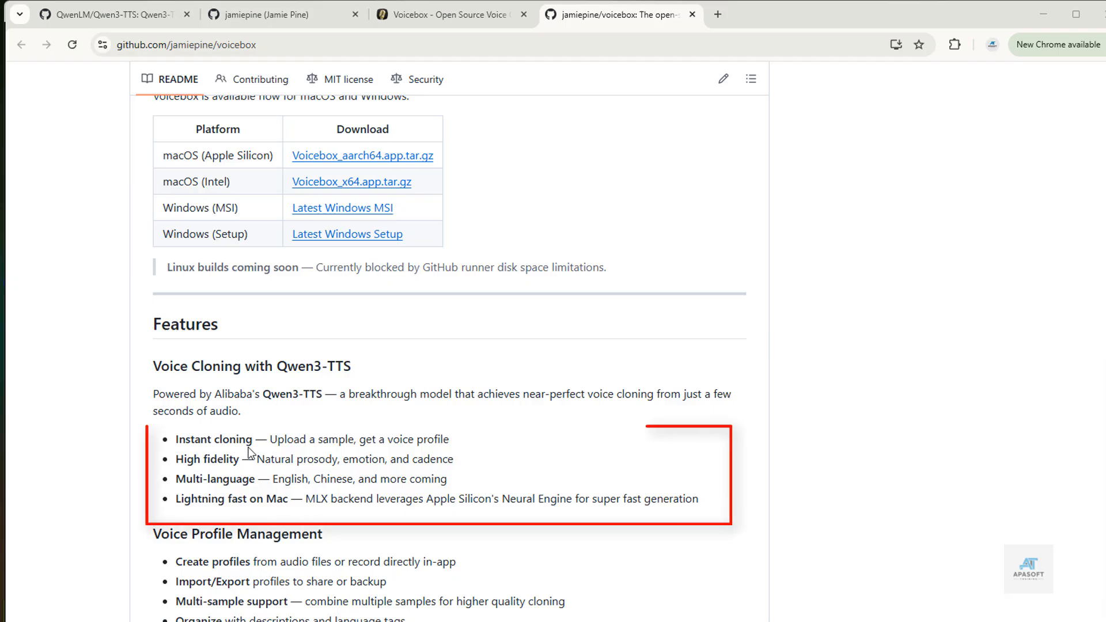
Step: Go to the open Qwen3-TTS GitHub repository and examine its README's model architecture and released models table
left_click(126, 16)
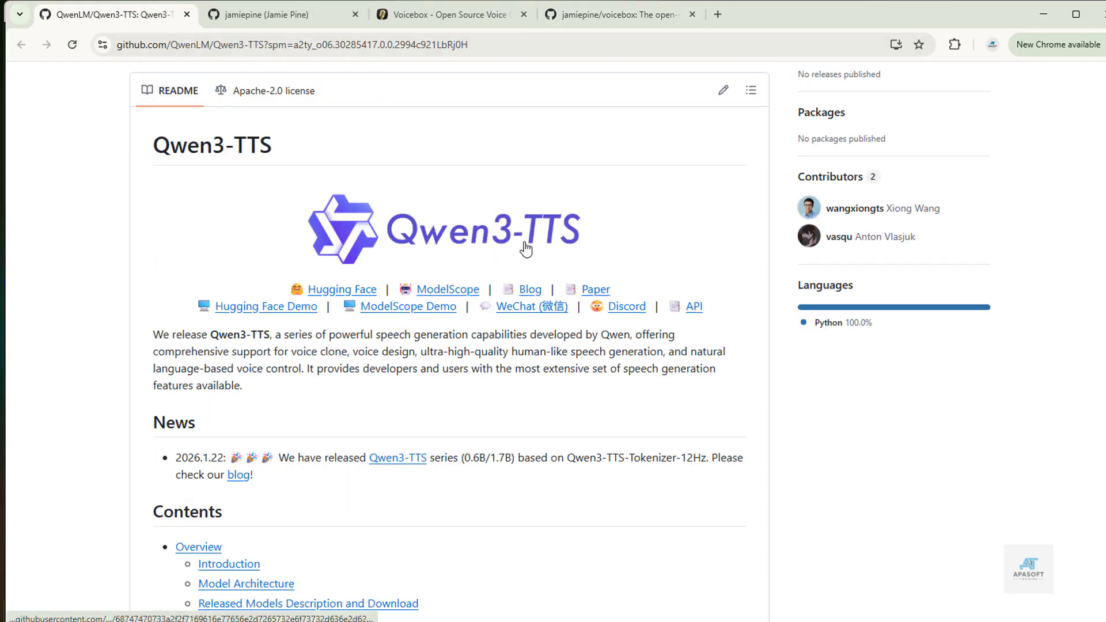
scroll(445, 375, "down", 10)
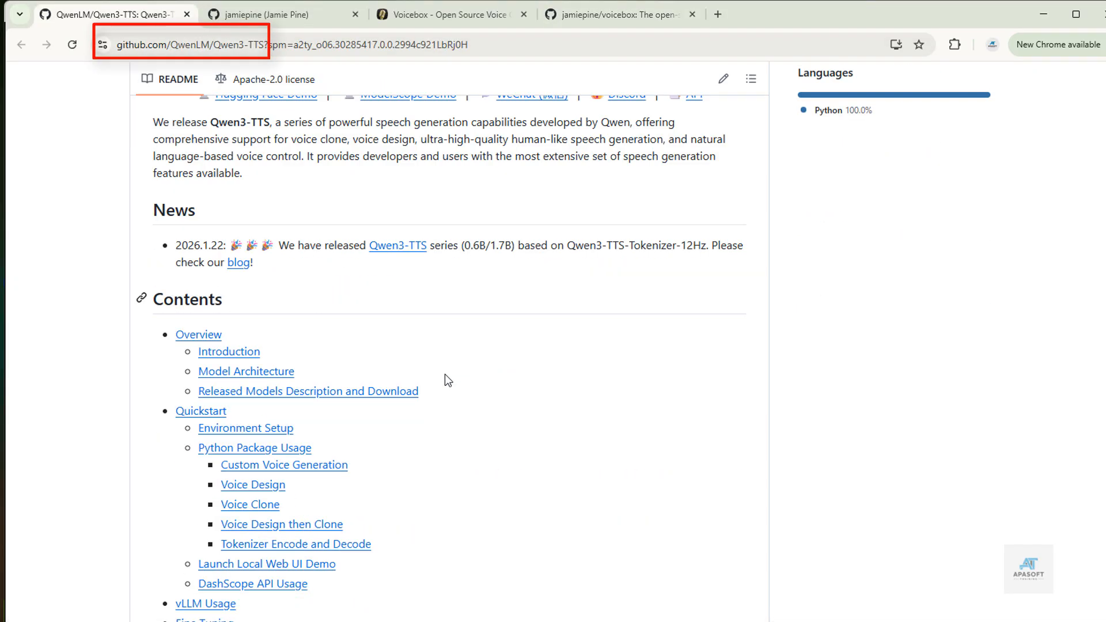
scroll(526, 407, "down", 15)
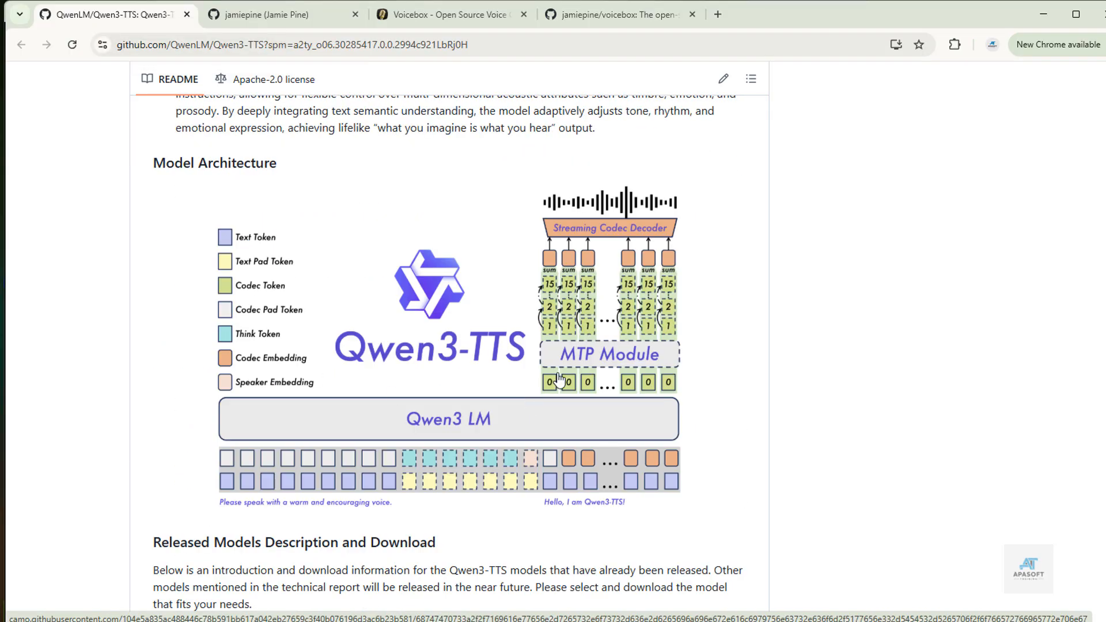
scroll(558, 377, "down", 8)
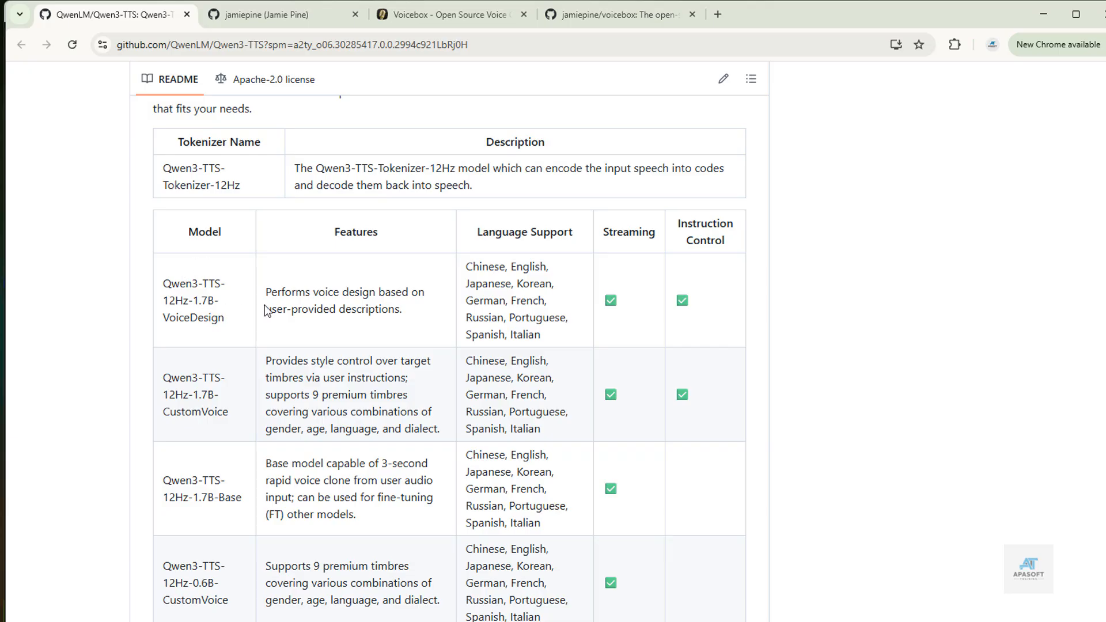
scroll(235, 384, "down", 3)
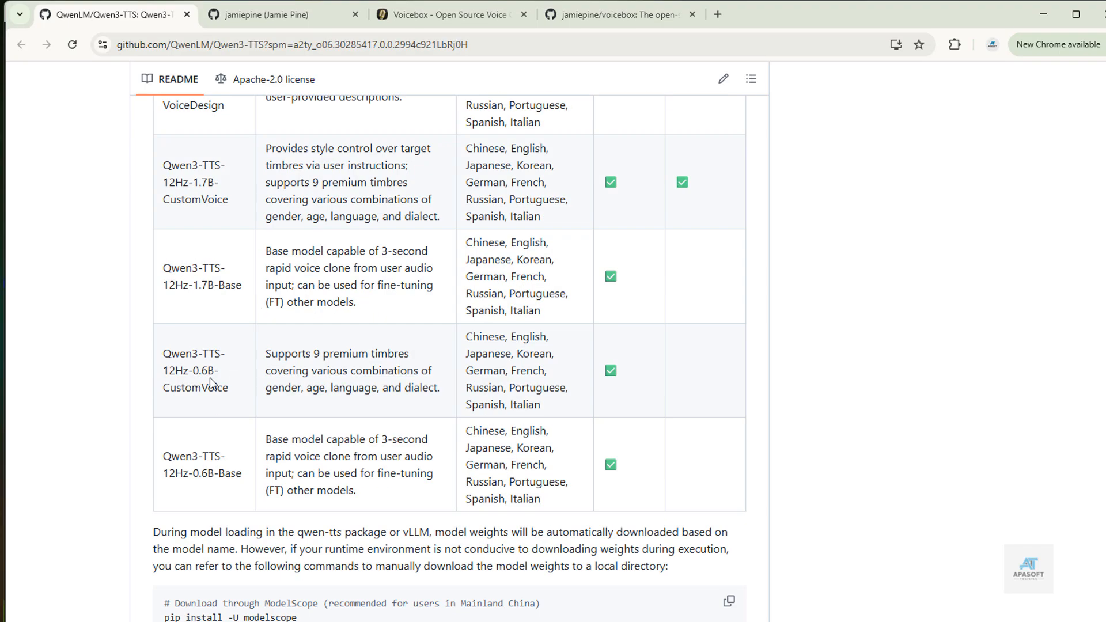
scroll(239, 383, "up", 2)
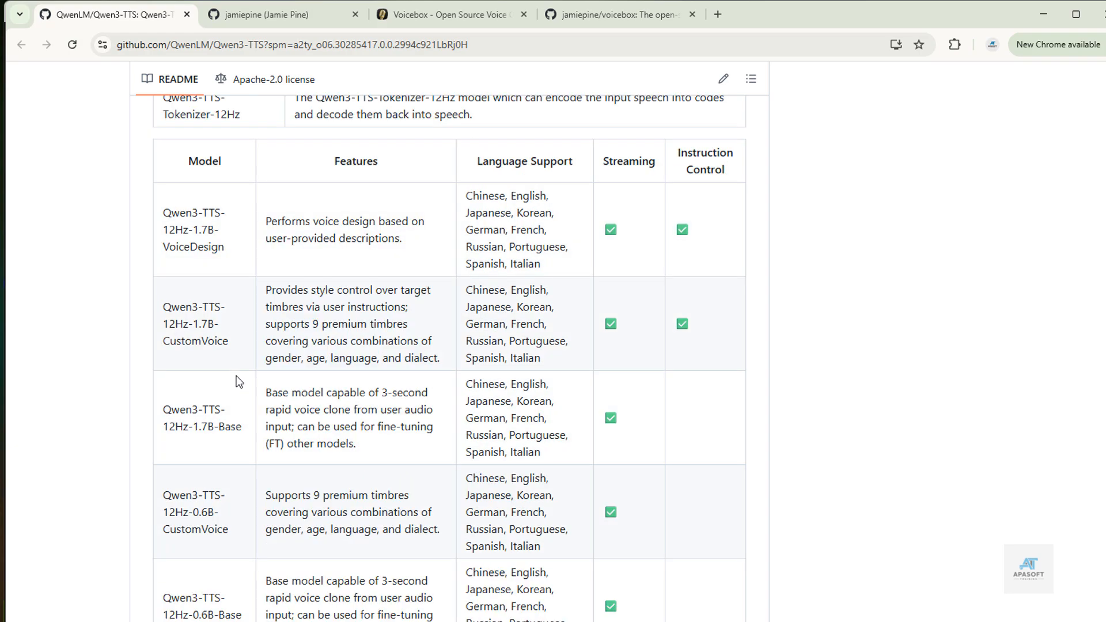
left_click_drag(194, 230, 215, 230)
Step: Look over the Qwen3-TTS key features and introduction, returning to the start of the repository page
scroll(224, 510, "up", 15)
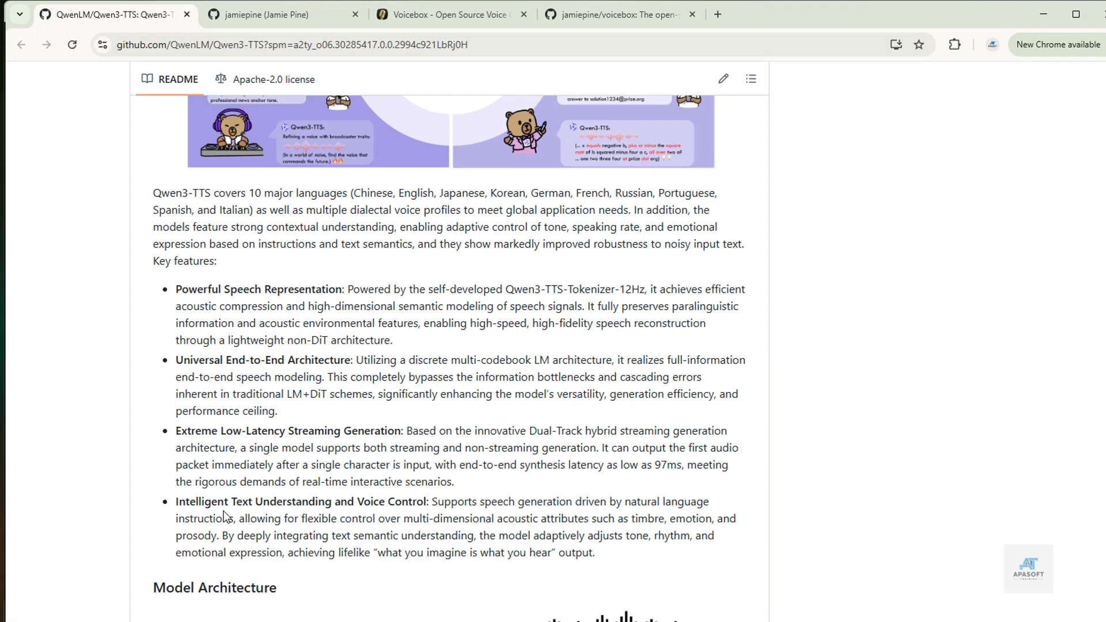
scroll(224, 511, "up", 10)
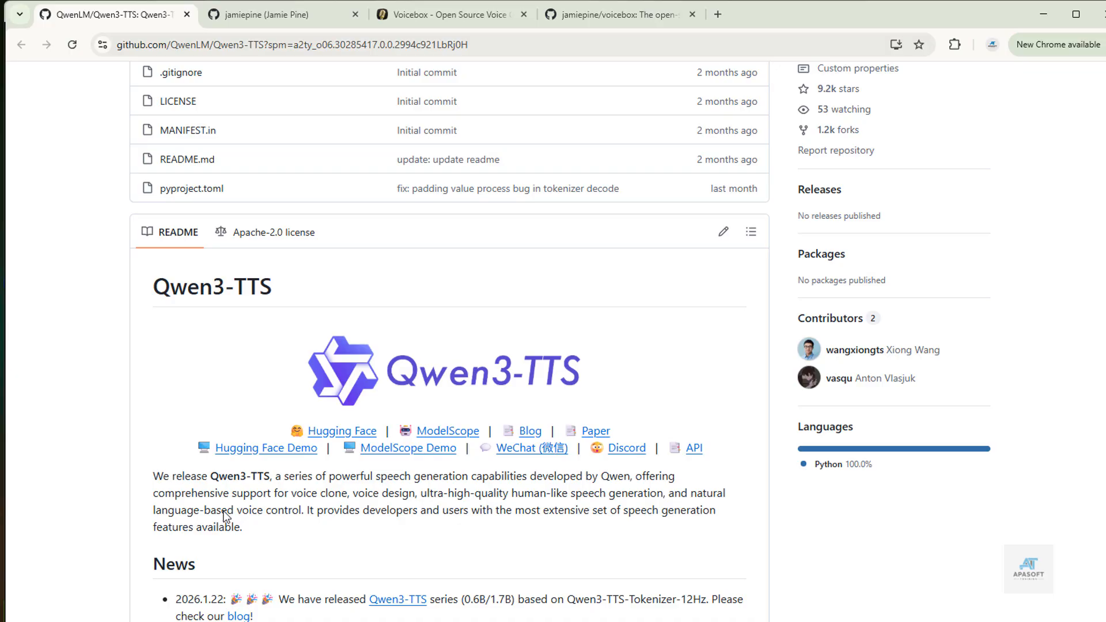
scroll(226, 513, "up", 3)
scroll(224, 512, "down", 4)
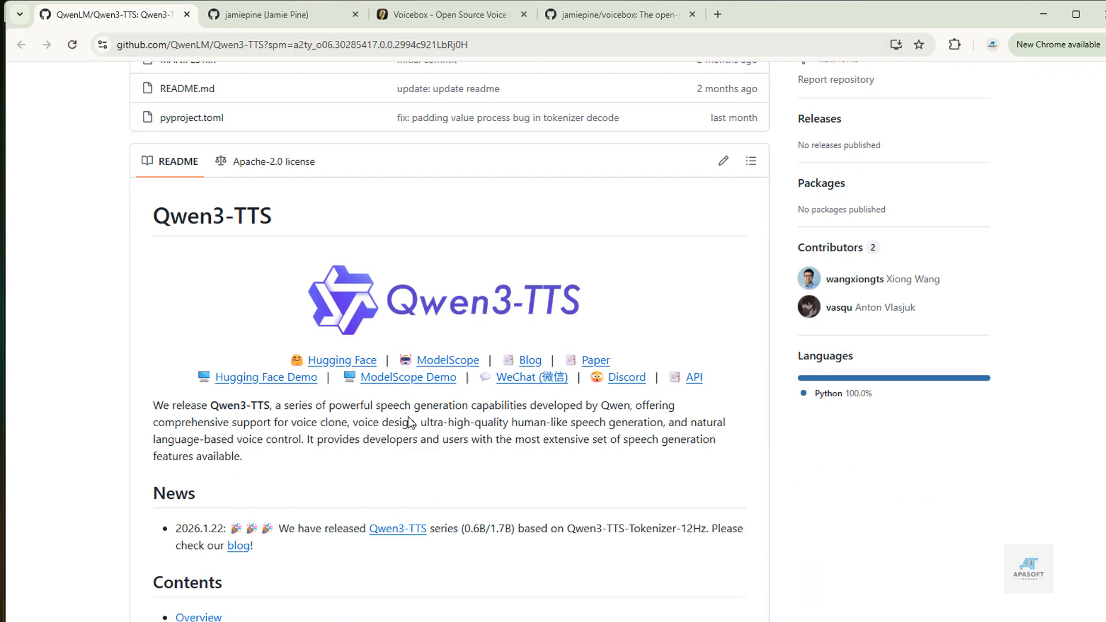
scroll(410, 425, "up", 2)
scroll(409, 426, "up", 4)
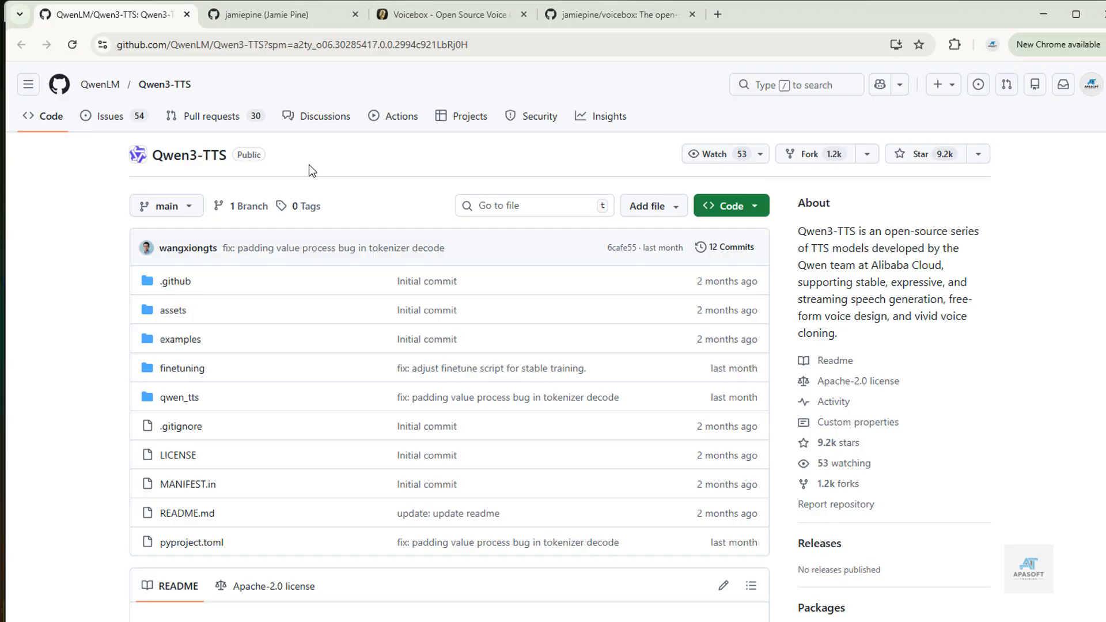
Step: Revisit the Voicebox website, and find the Download section with the platform installers in the Voicebox repository's README
left_click(458, 12)
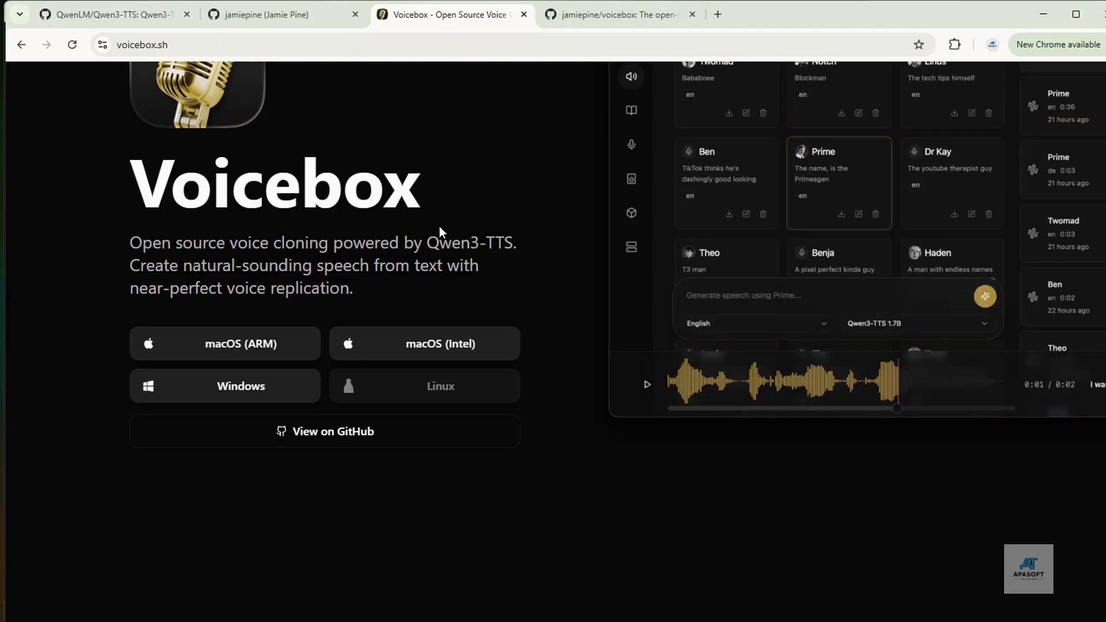
scroll(439, 226, "up", 3)
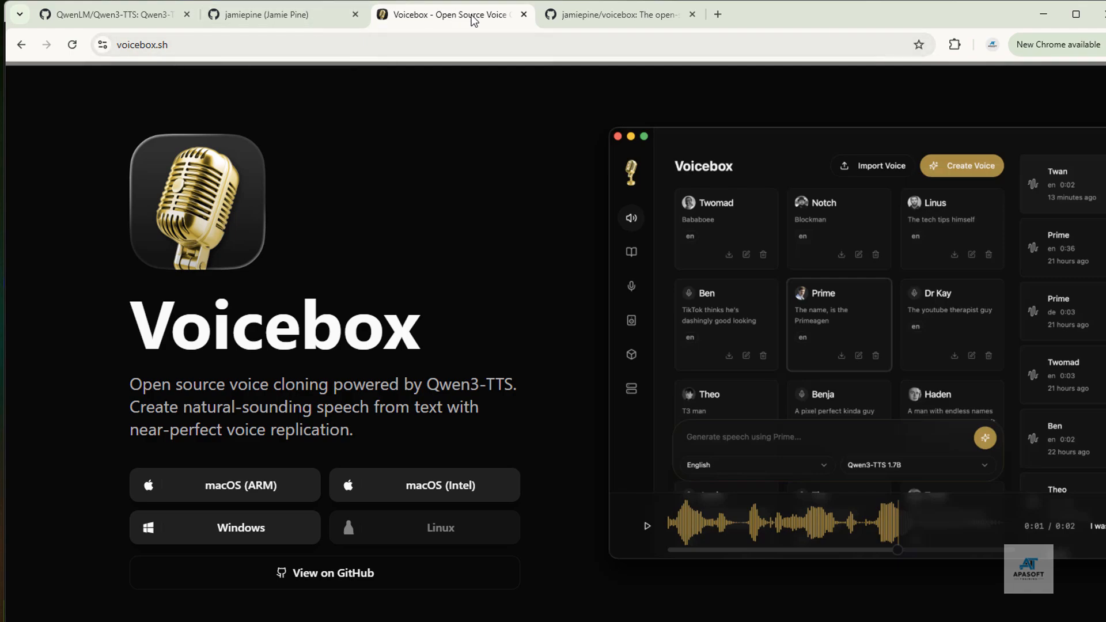
left_click(566, 16)
scroll(245, 418, "up", 1)
scroll(248, 416, "up", 2)
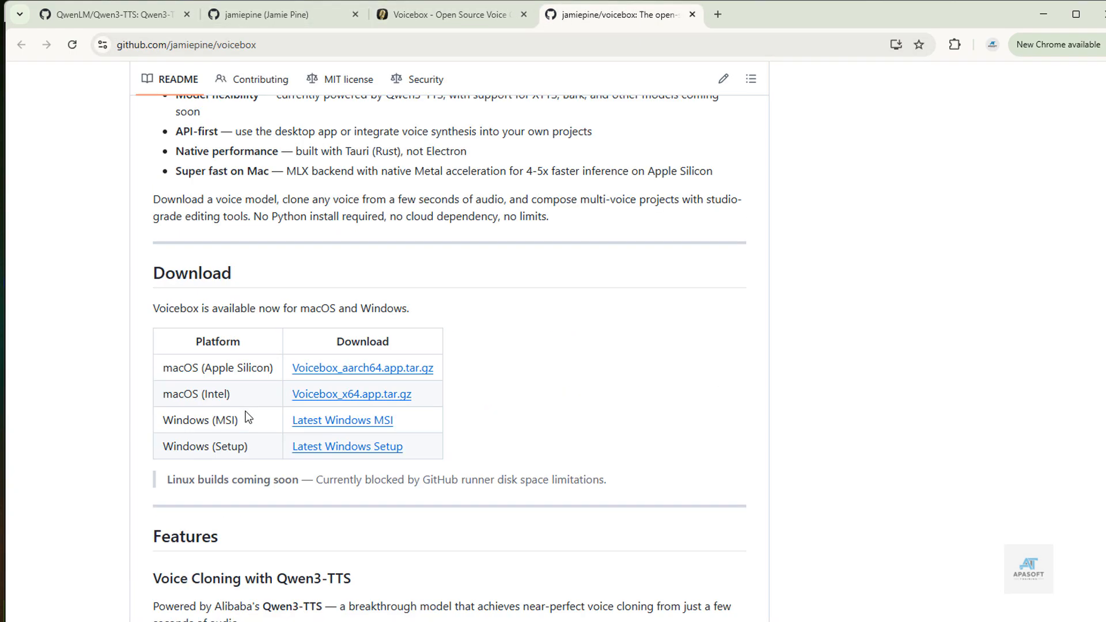
left_click_drag(154, 272, 234, 273)
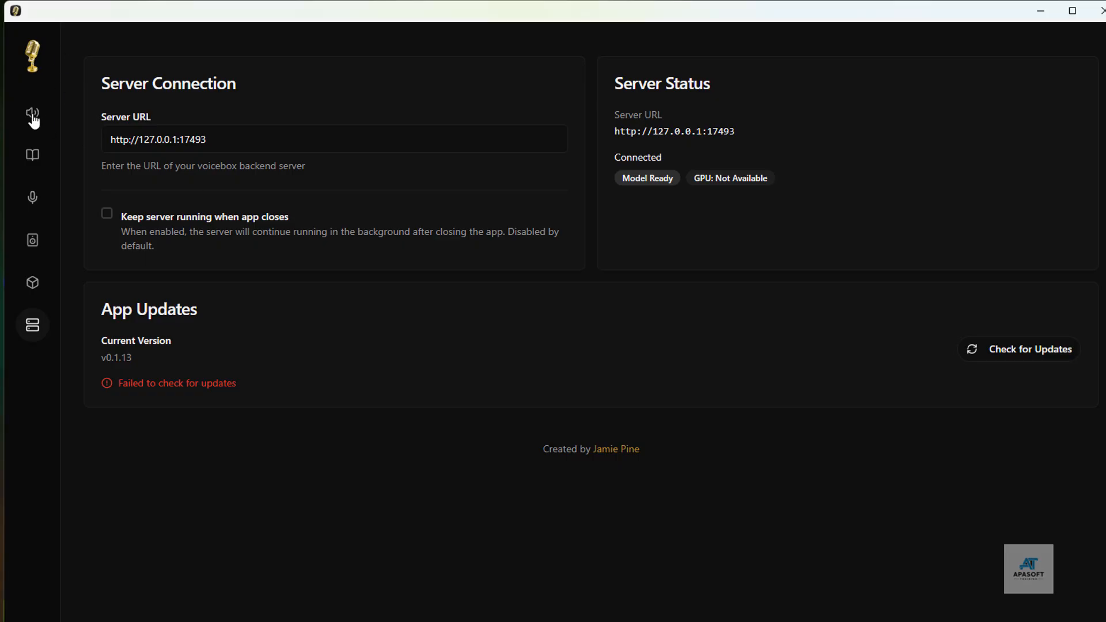
Step: Switch to the Voicebox desktop app, check the available AI models in Model Management and return to the voice generation page
left_click(33, 115)
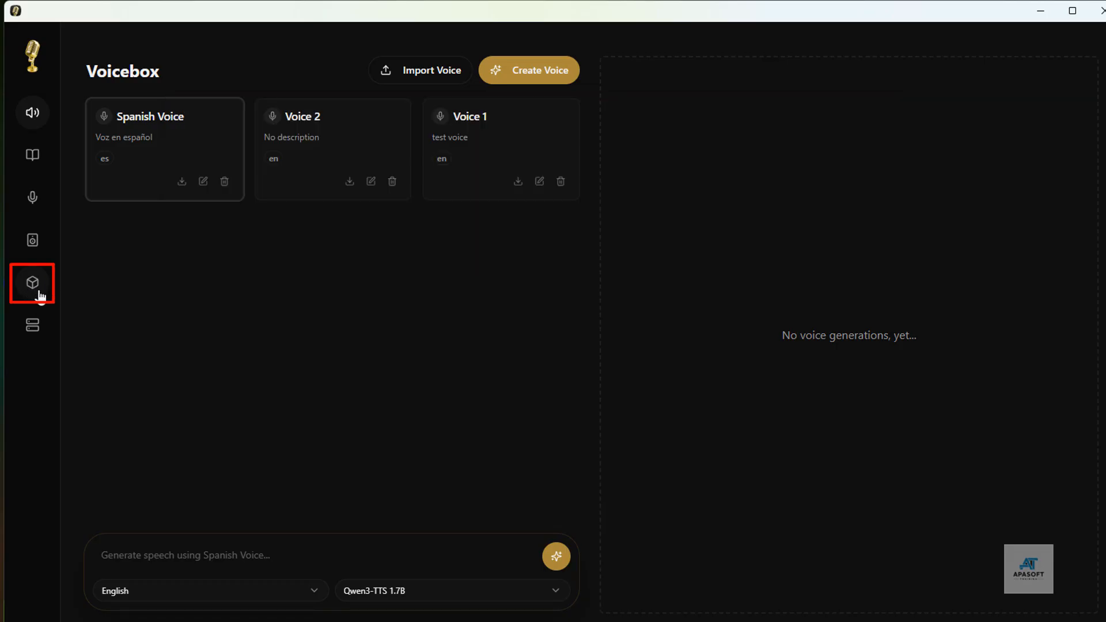
left_click(32, 286)
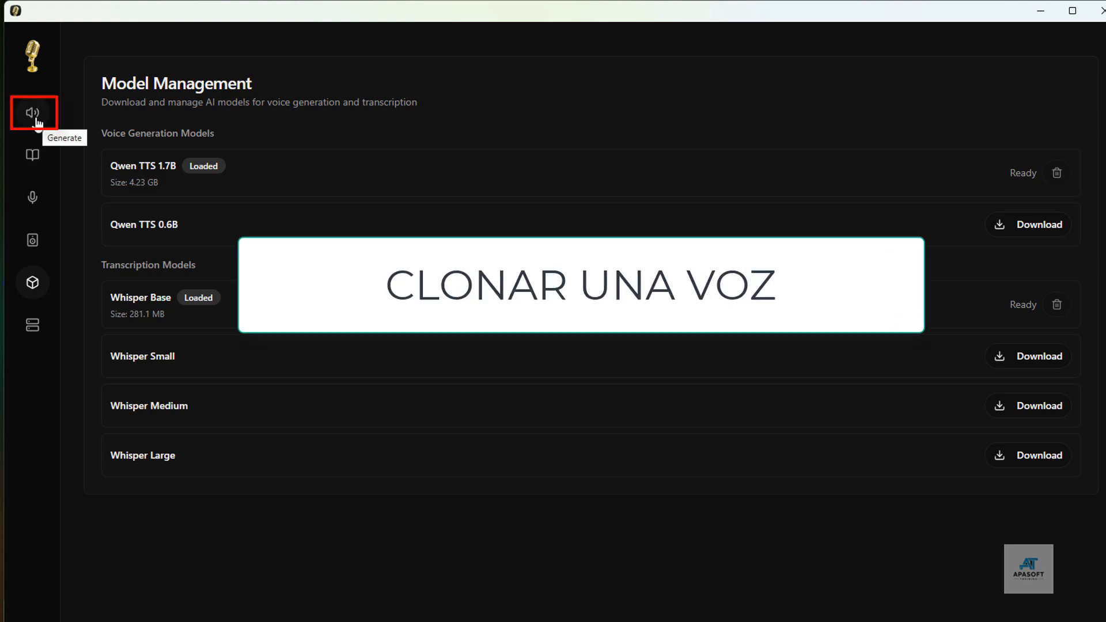
left_click(35, 119)
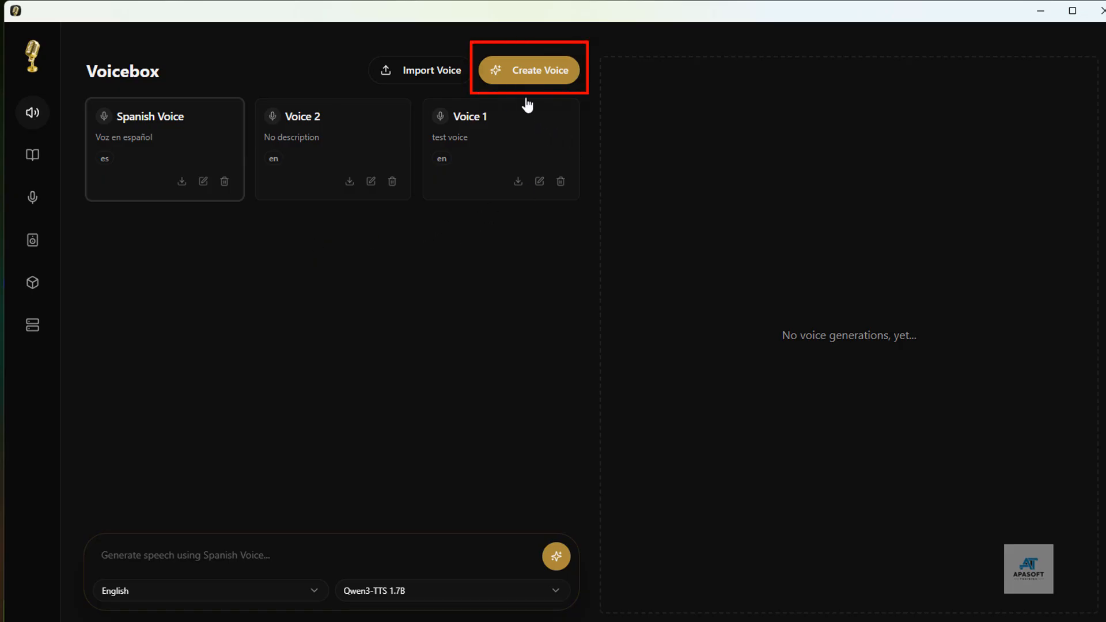
Step: Start a new voice clone, check the Record and System Audio sources, and upload example_voice_spanish.mp3 as the sample, playing it back
left_click(537, 72)
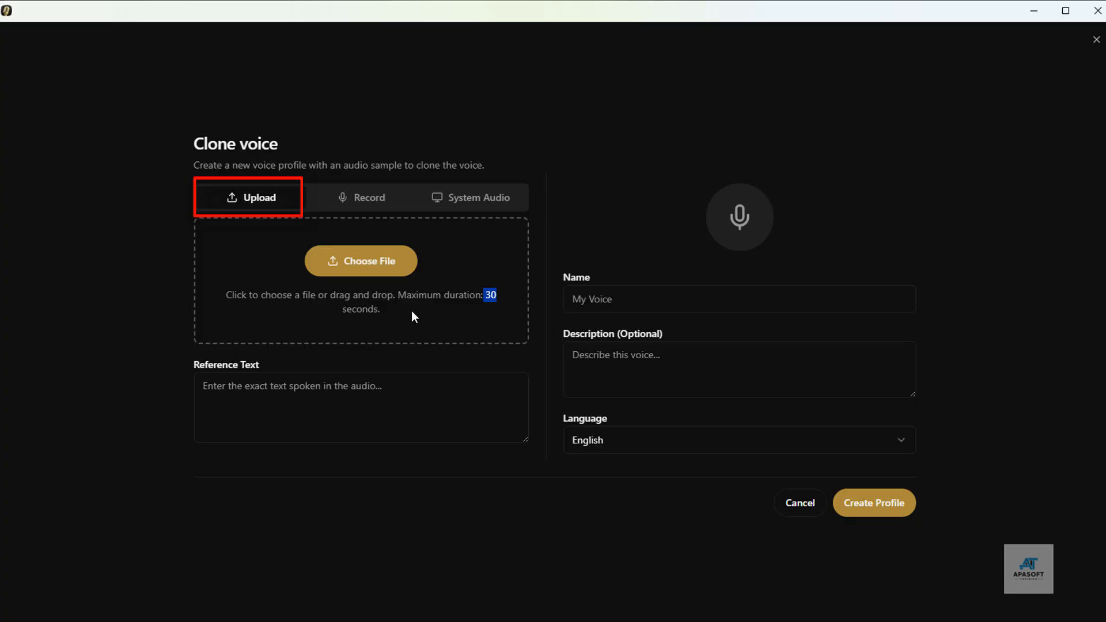
left_click(368, 200)
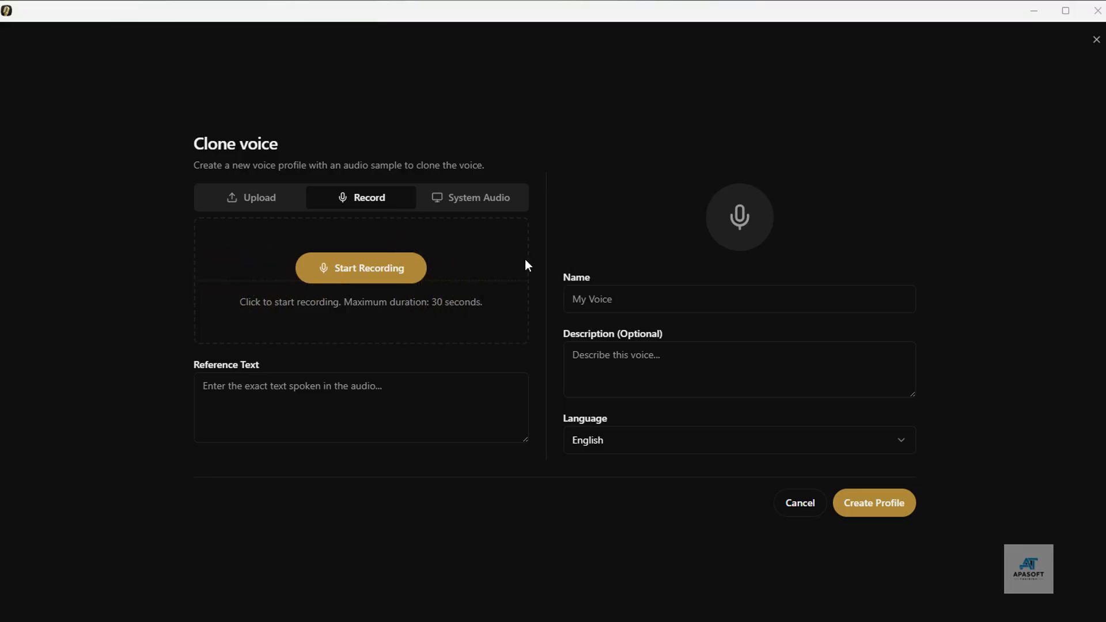
left_click(471, 198)
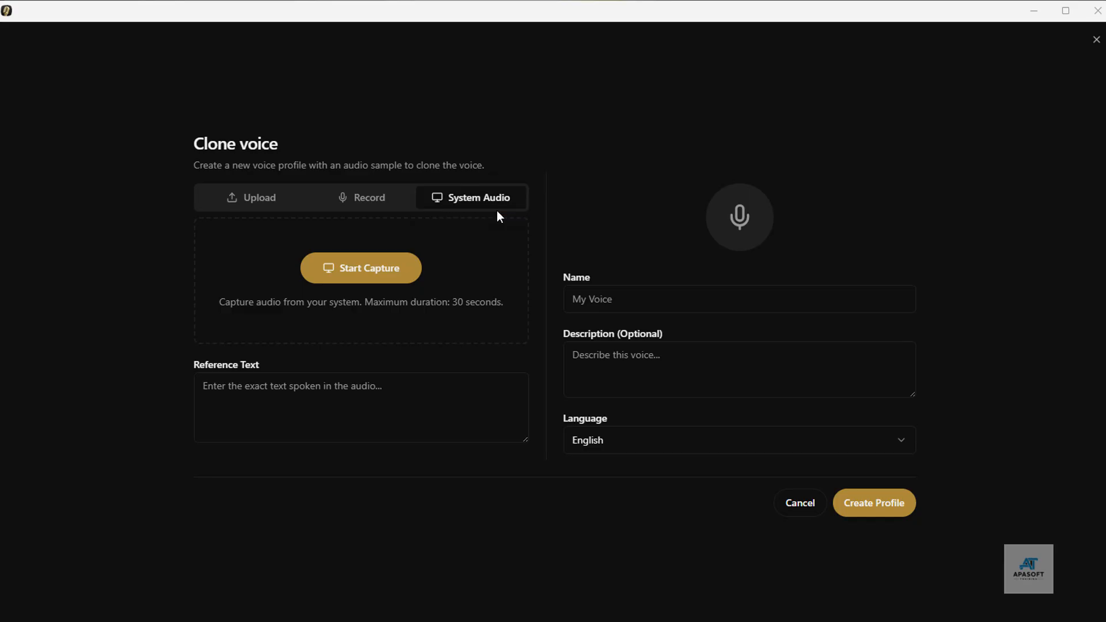
left_click(245, 198)
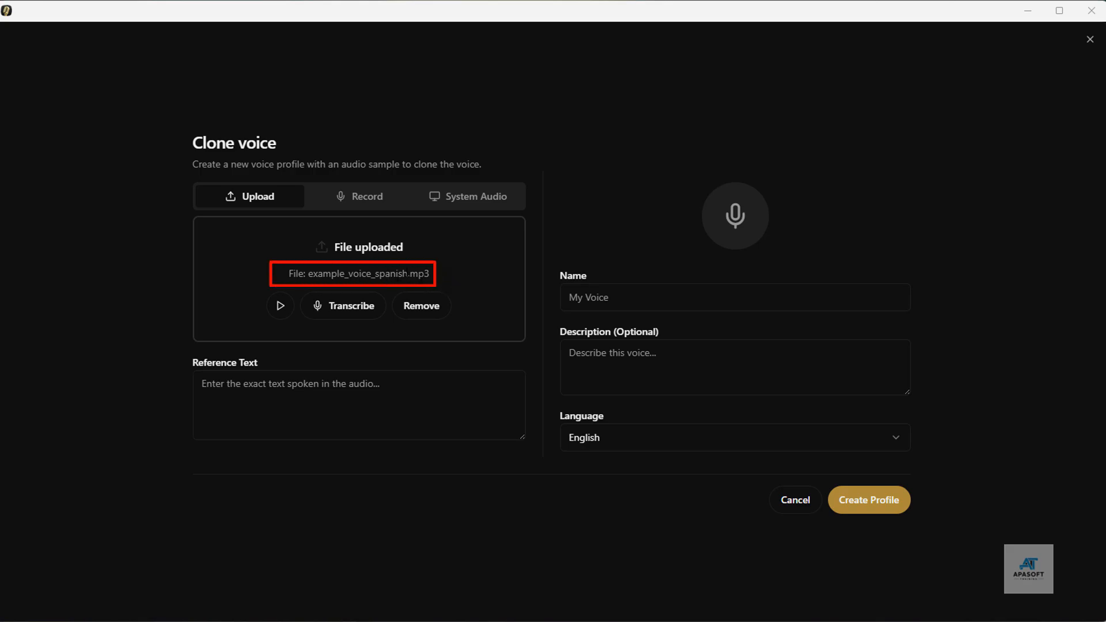
left_click(281, 306)
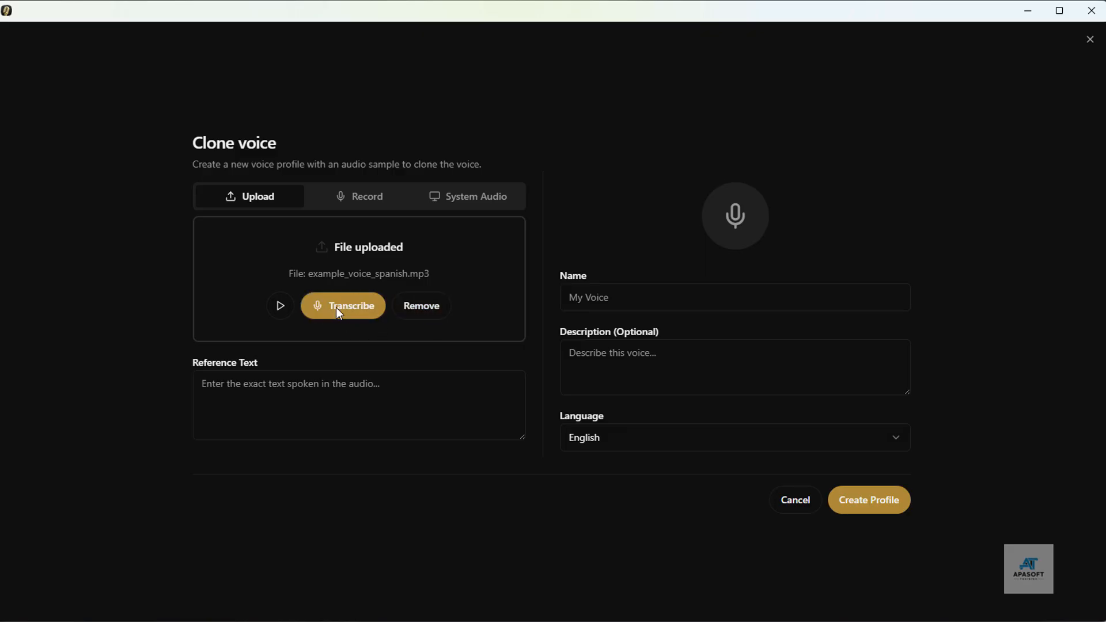
Step: Name the voice profile "Mi voz en español"
left_click(563, 298)
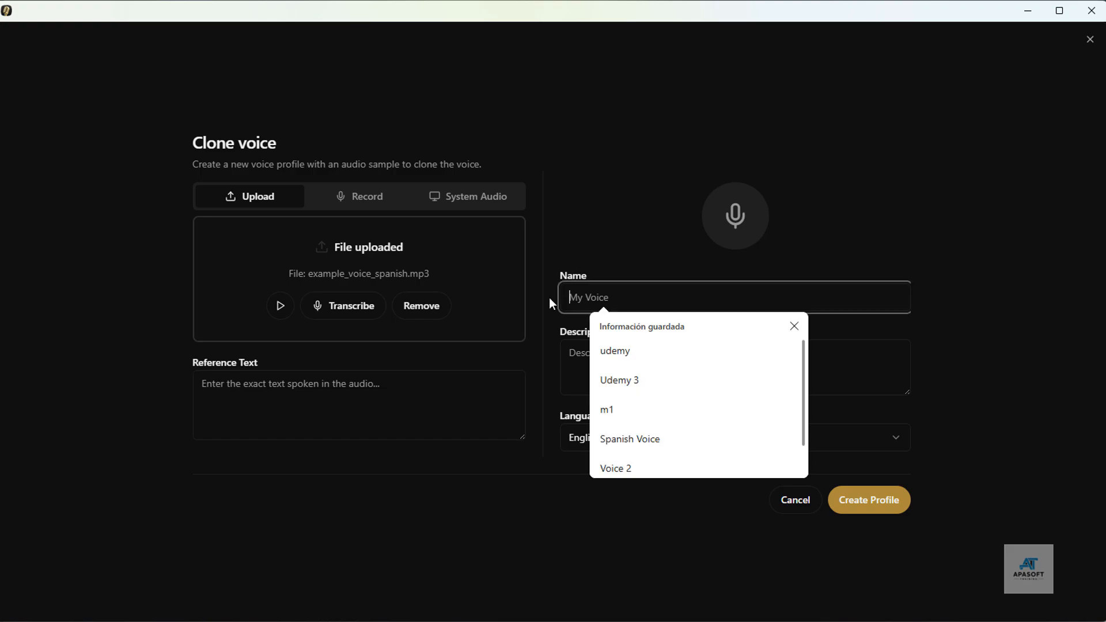
left_click(794, 326)
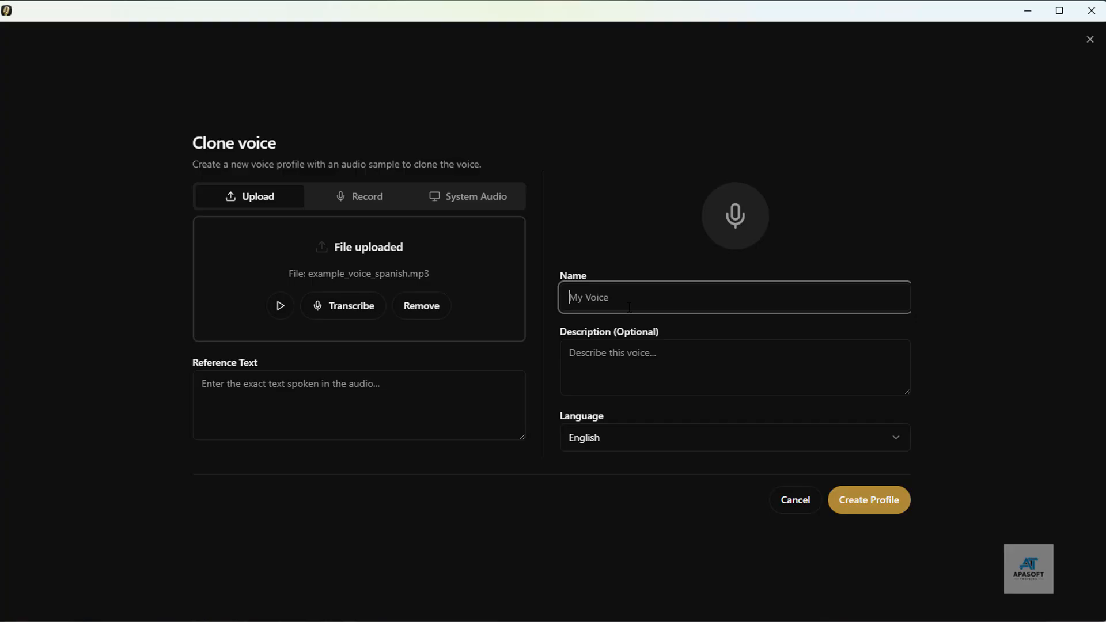
key("Return")
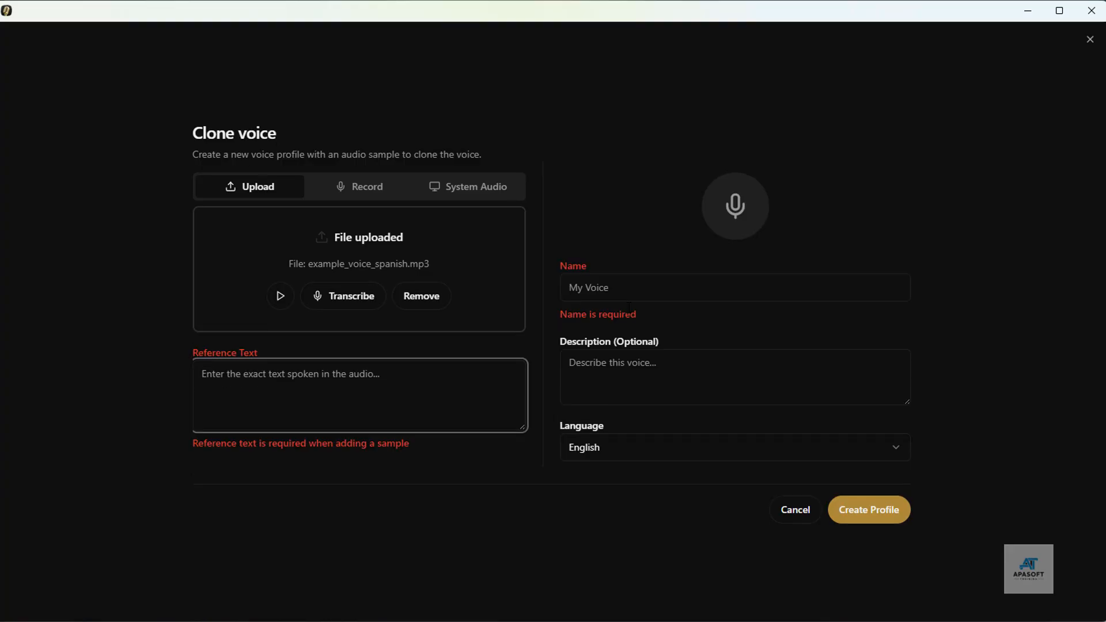
left_click(657, 295)
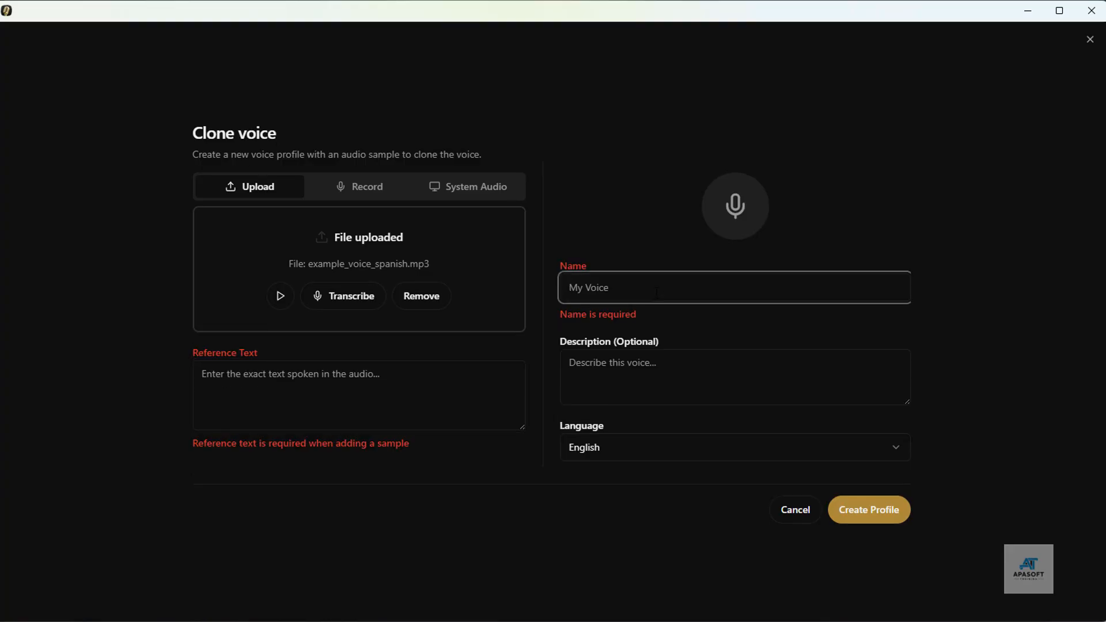
type("Mi voz en ")
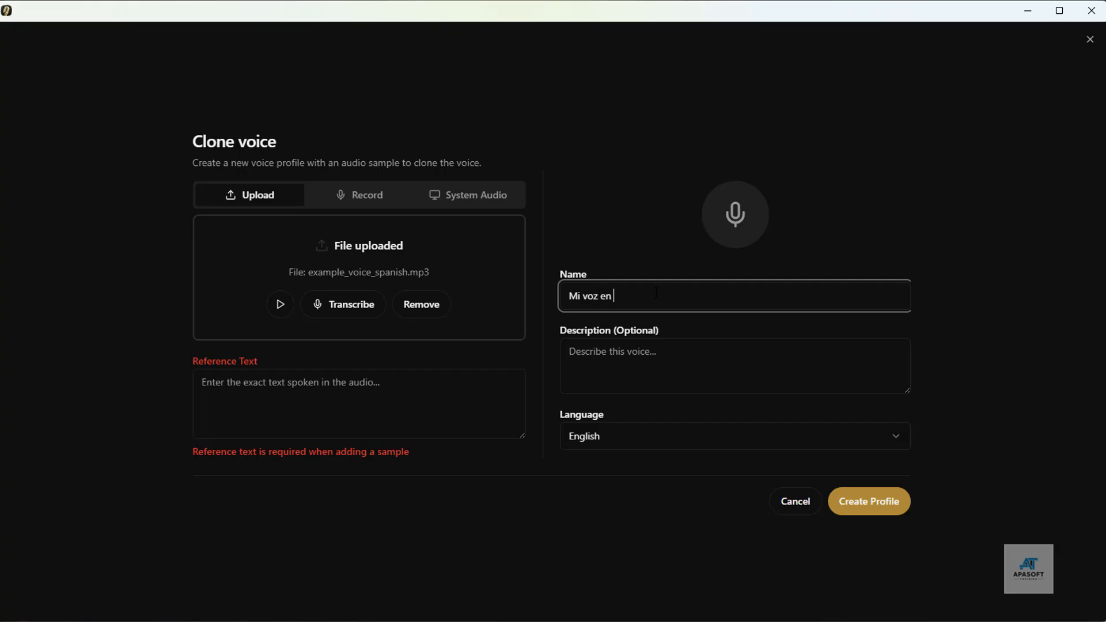
type("español")
Step: Leave the description empty and set the voice profile's language to Spanish
left_click(636, 363)
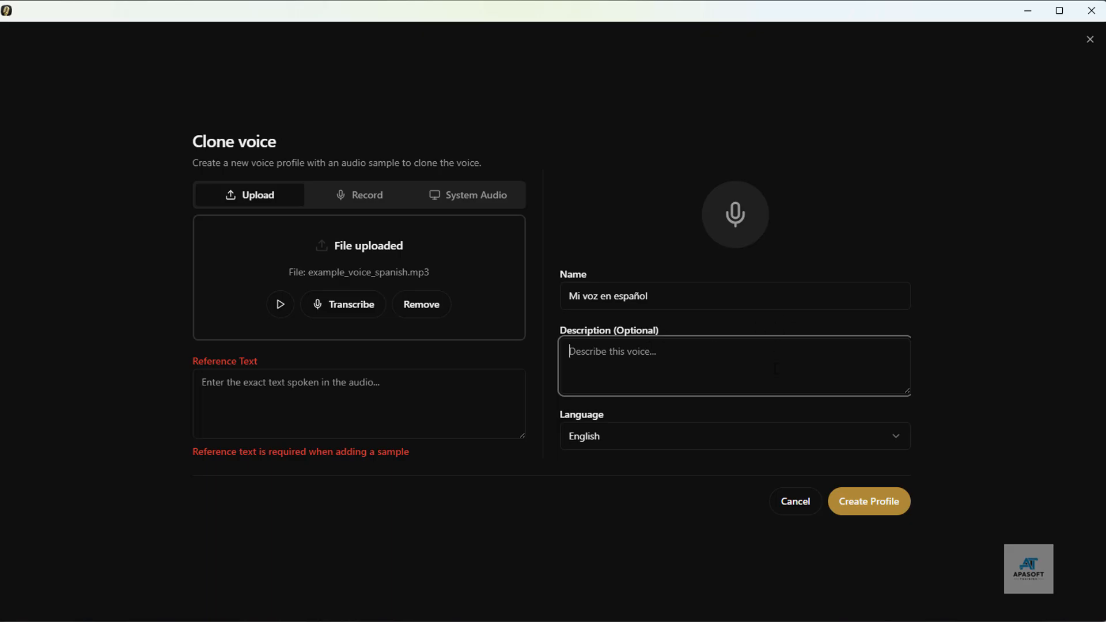
left_click(708, 442)
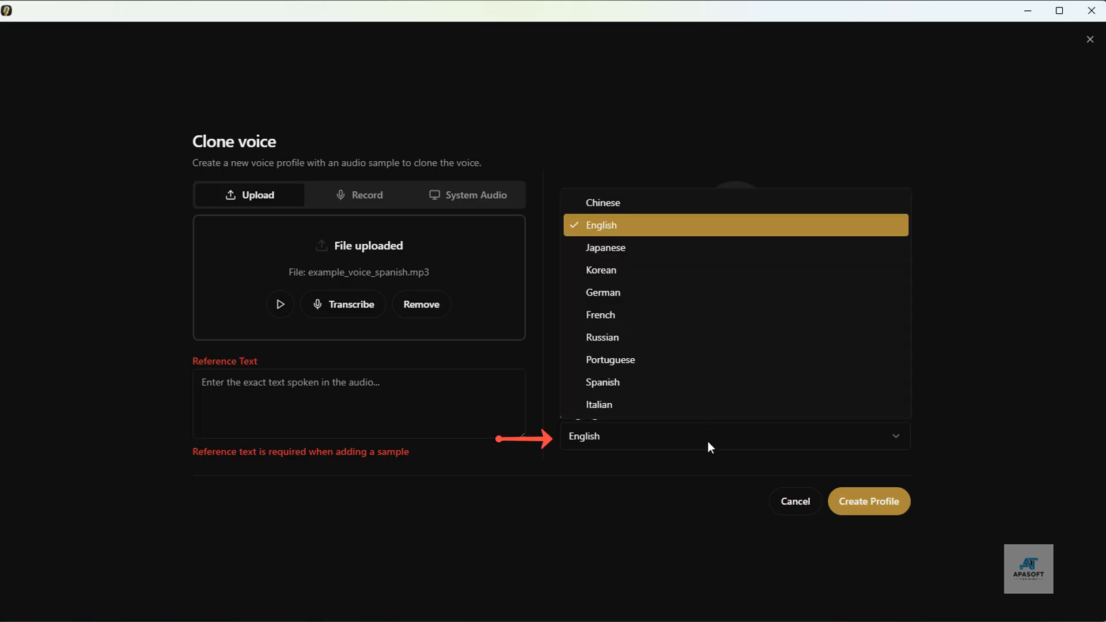
left_click(708, 443)
left_click(707, 442)
left_click(617, 385)
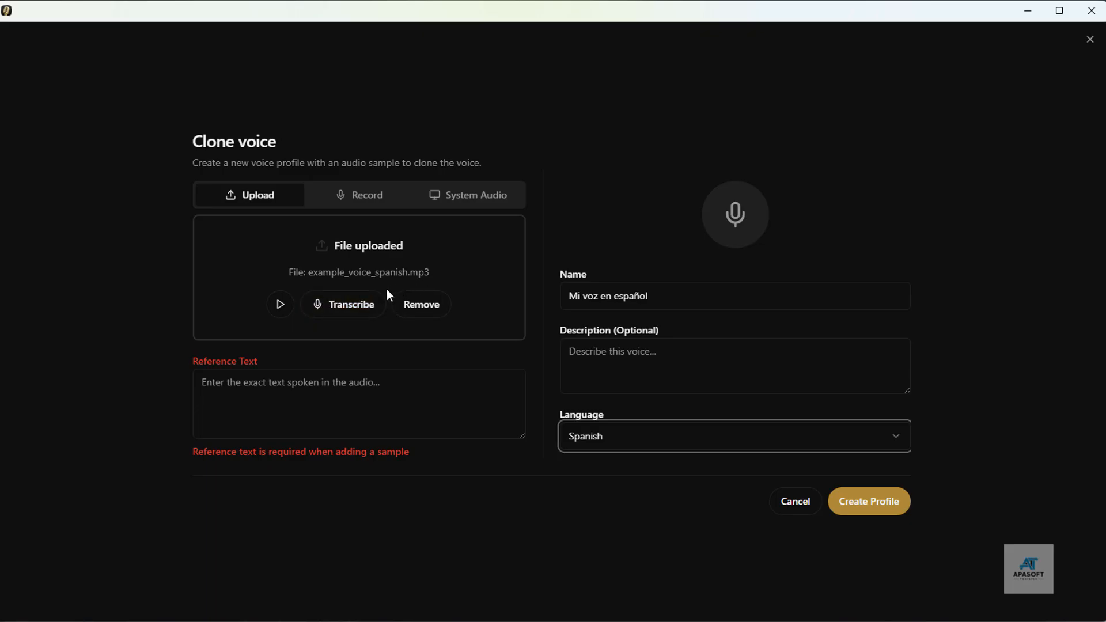
Step: Transcribe the uploaded sample into the reference text, read through it, and create the voice profile
left_click(361, 306)
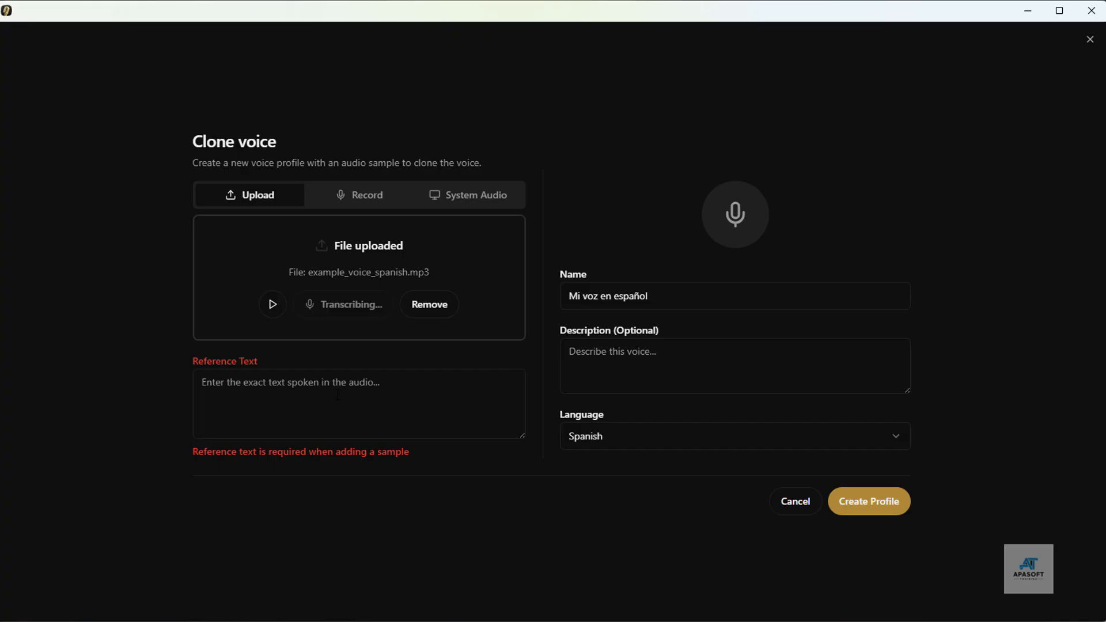
left_click(294, 405)
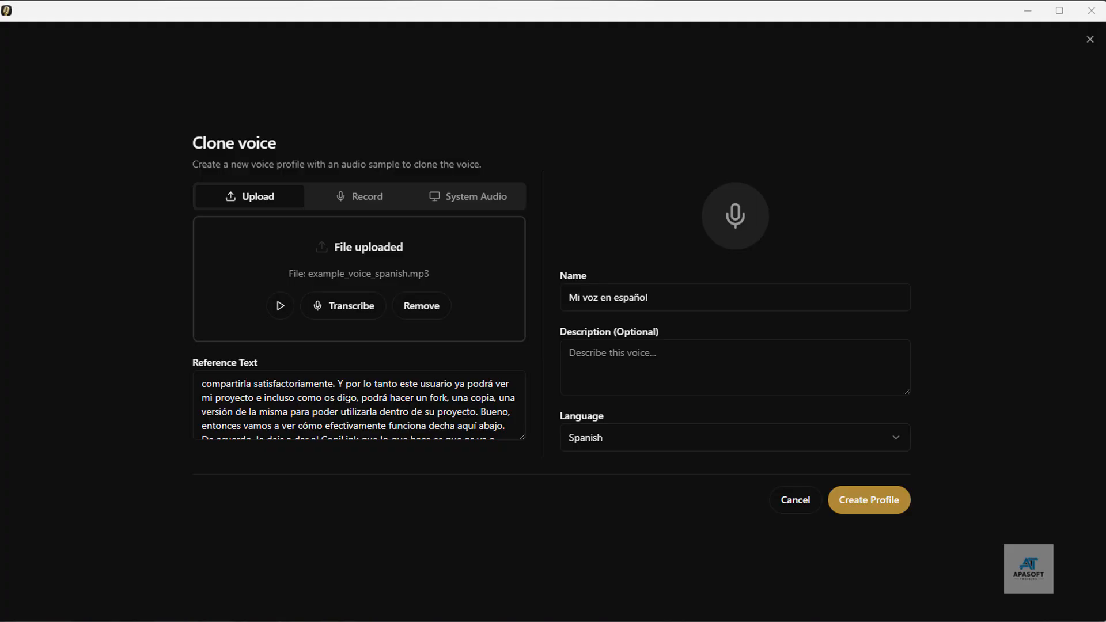
scroll(360, 405, "down", 2)
scroll(359, 405, "up", 2)
scroll(359, 405, "down", 2)
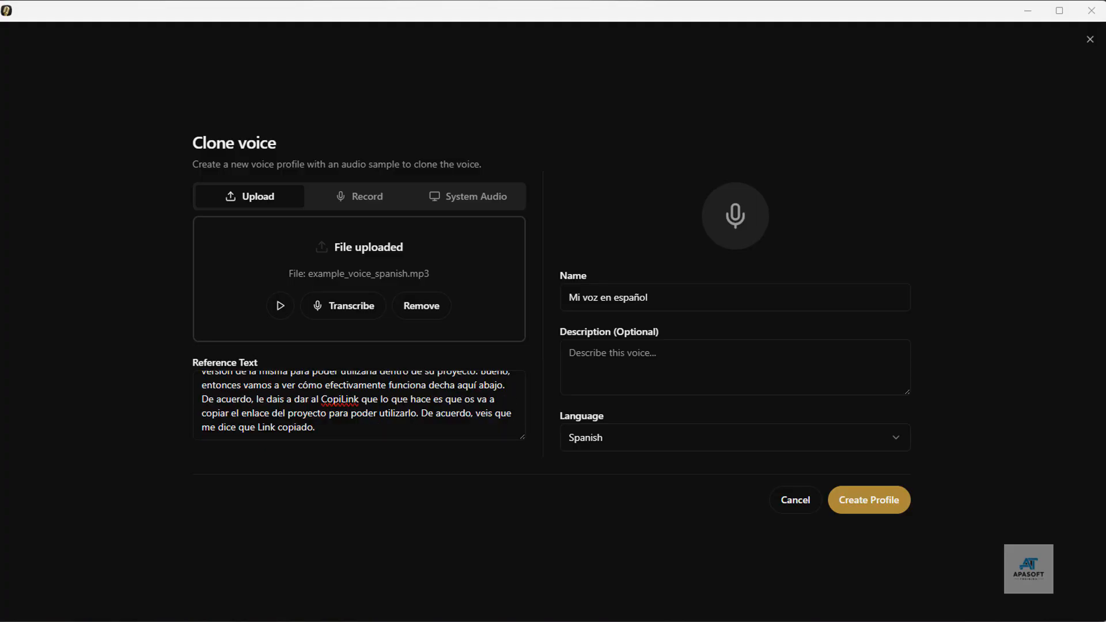
scroll(359, 405, "up", 2)
scroll(359, 405, "down", 2)
left_click(876, 508)
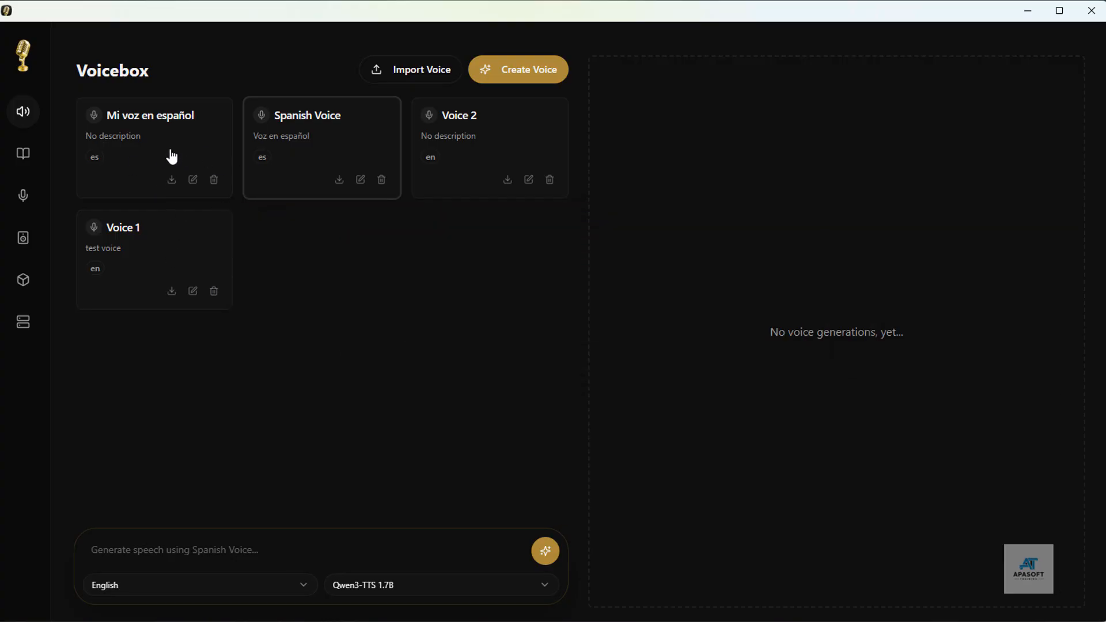
Step: Select the "Mi voz en español" voice and set speech generation to Spanish, keeping the Qwen3-TTS 1.7B model
left_click(172, 156)
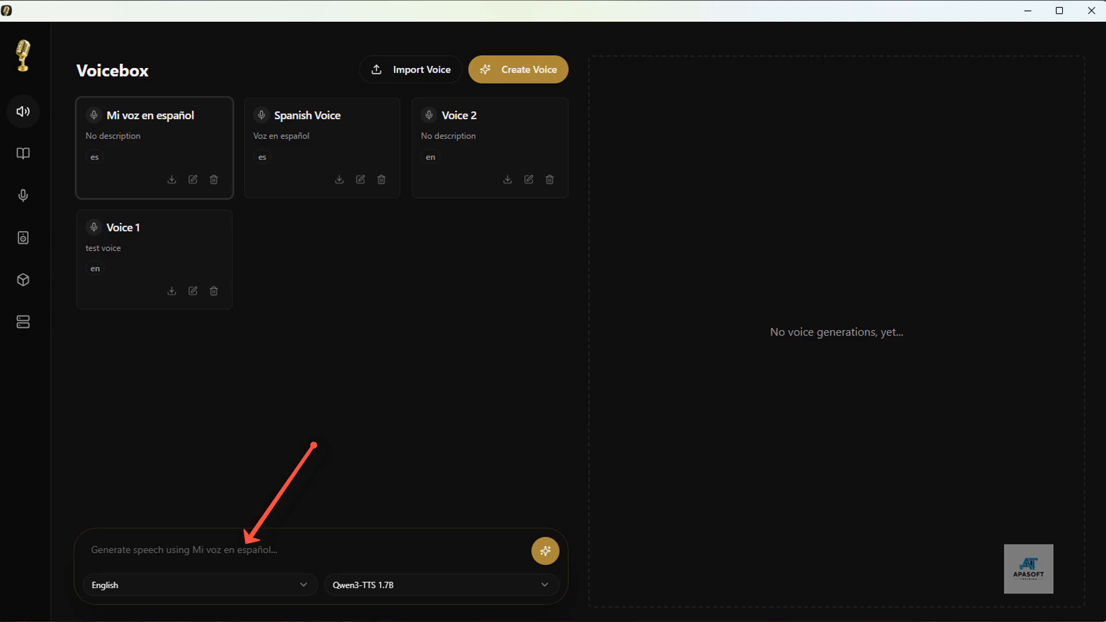
left_click(220, 544)
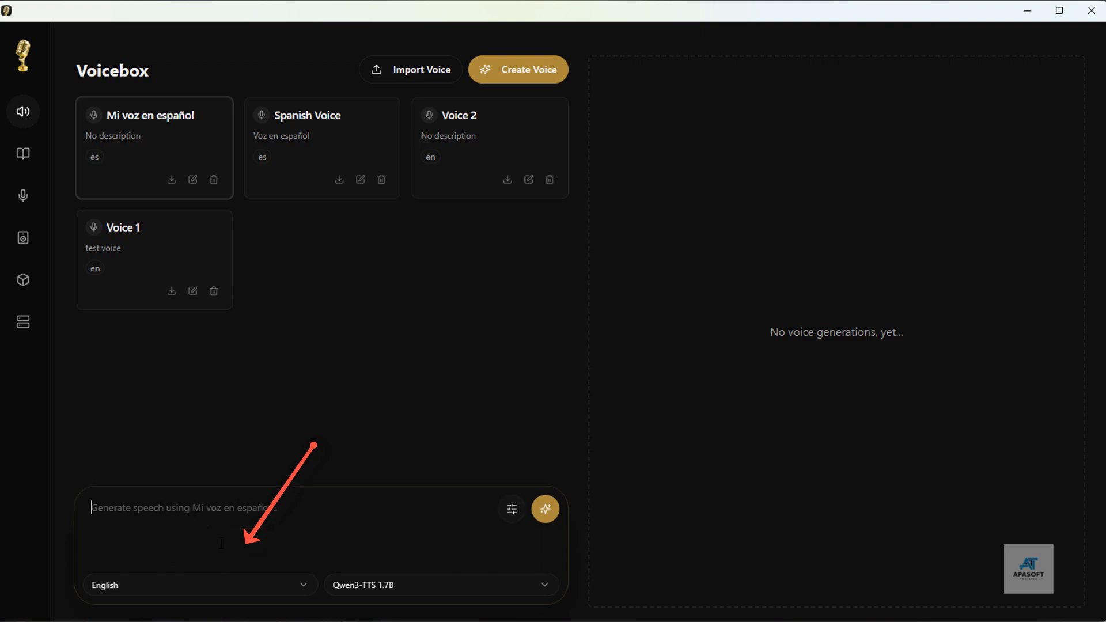
left_click(330, 447)
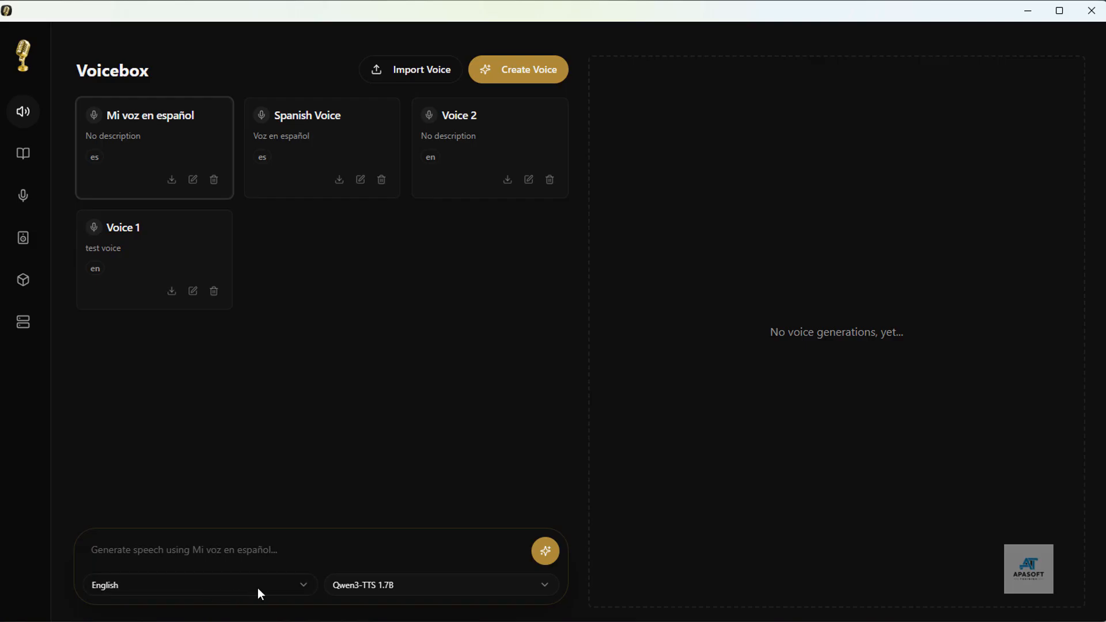
left_click(307, 586)
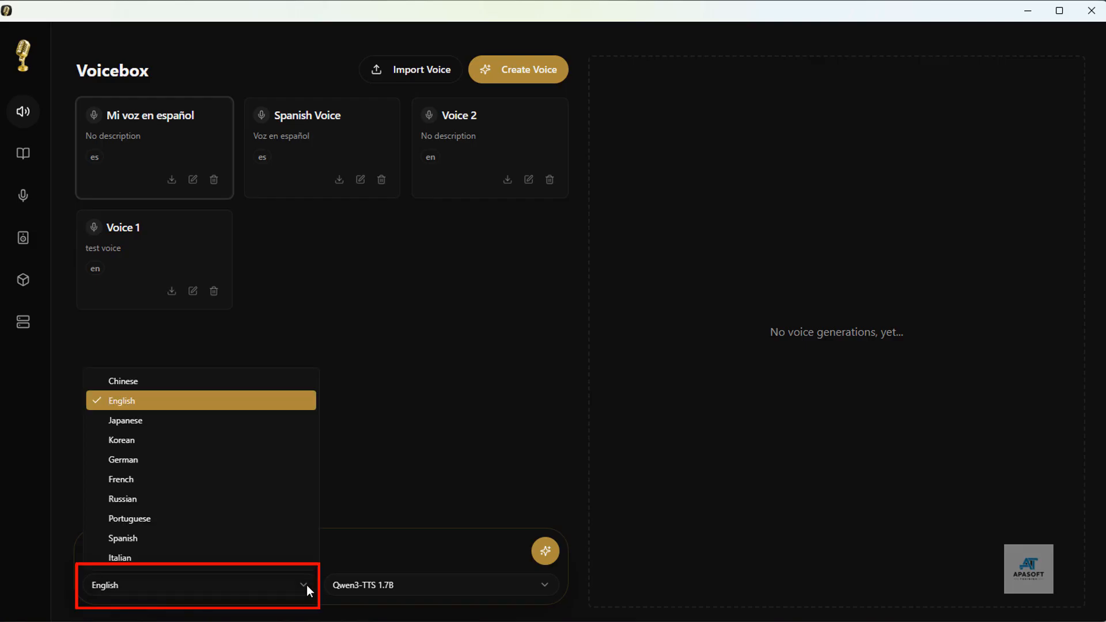
left_click(146, 538)
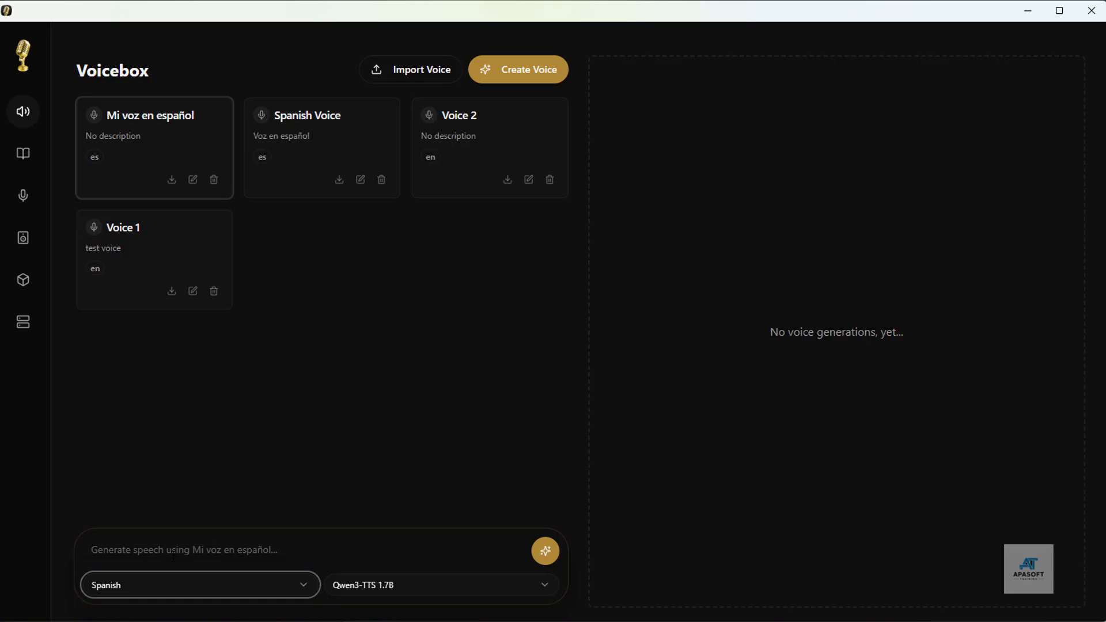
left_click(459, 586)
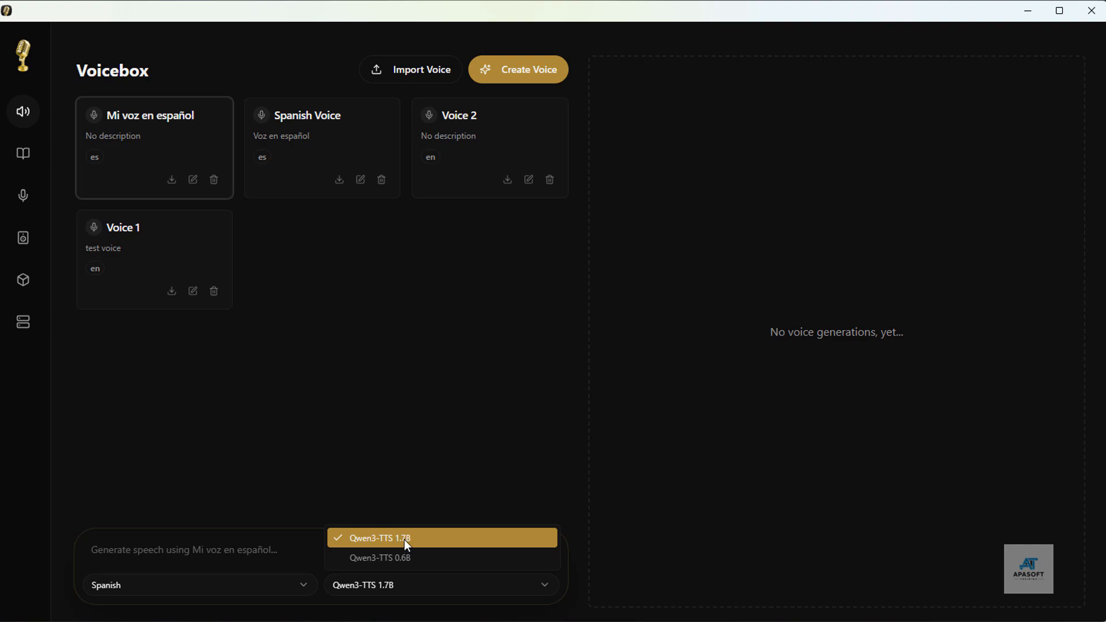
left_click(390, 586)
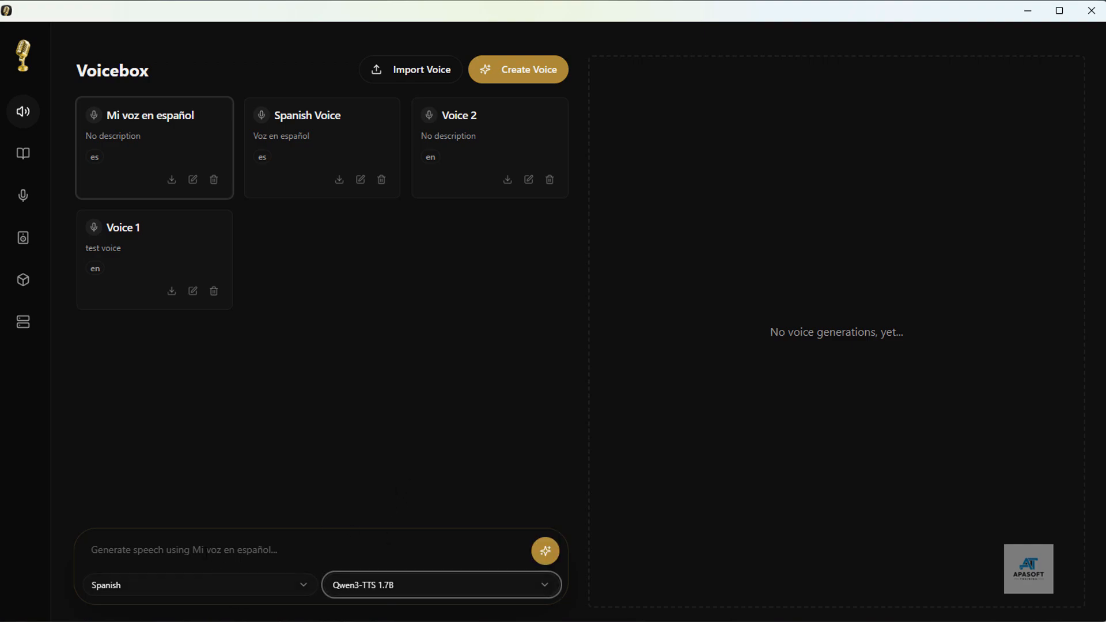
Step: Enter the Spanish script about Agents in artificial intelligence, remove its blank line, and generate the speech
left_click(140, 517)
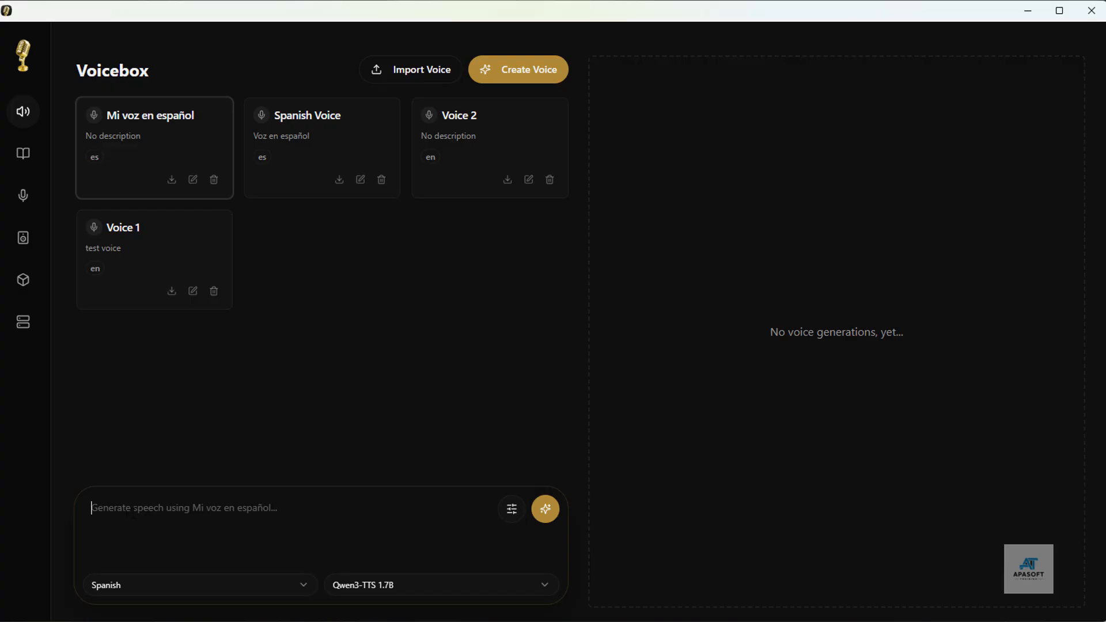
type("Hoy vamos a hablar de una de las tecnologías más importantes en inteligencia artificial: los Agents.  Un agente no solo responde preguntas. Puede usar herramientas, consultar información y ejecutar tareas.")
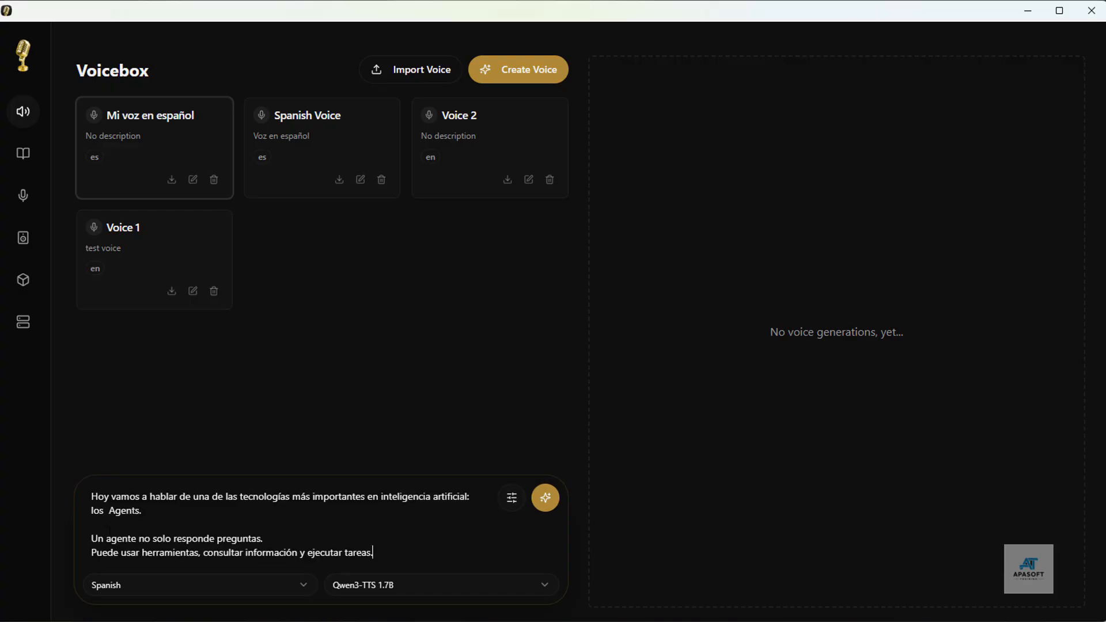
left_click(109, 528)
key("BackSpace")
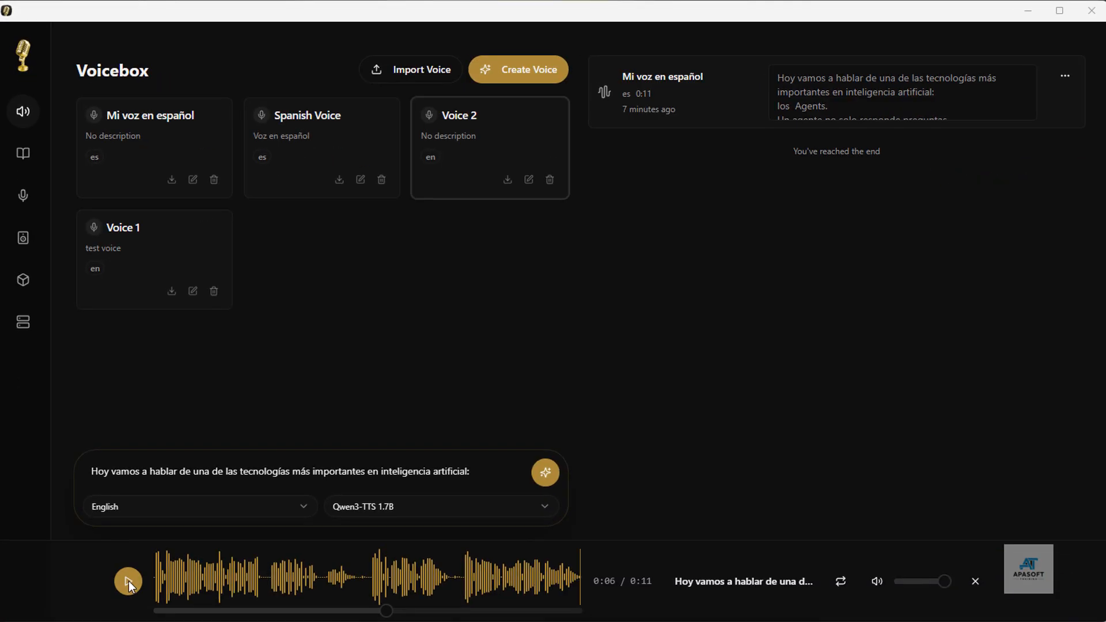
Step: Listen to the generated speech and compare it with the original example_voice_spanish recording in the media player
left_click(130, 581)
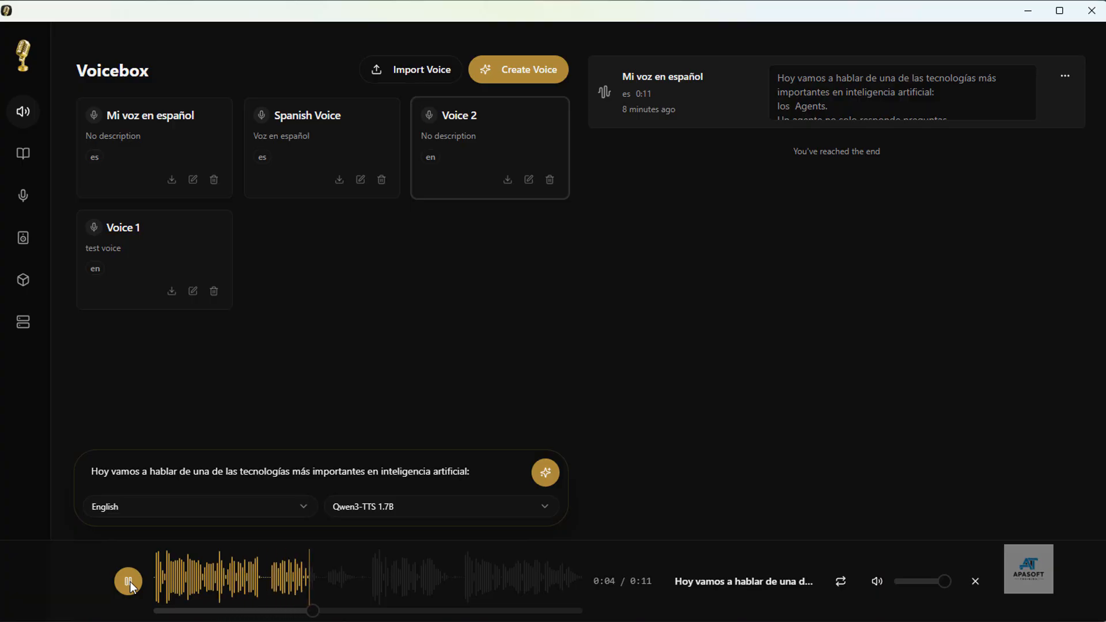
left_click(126, 580)
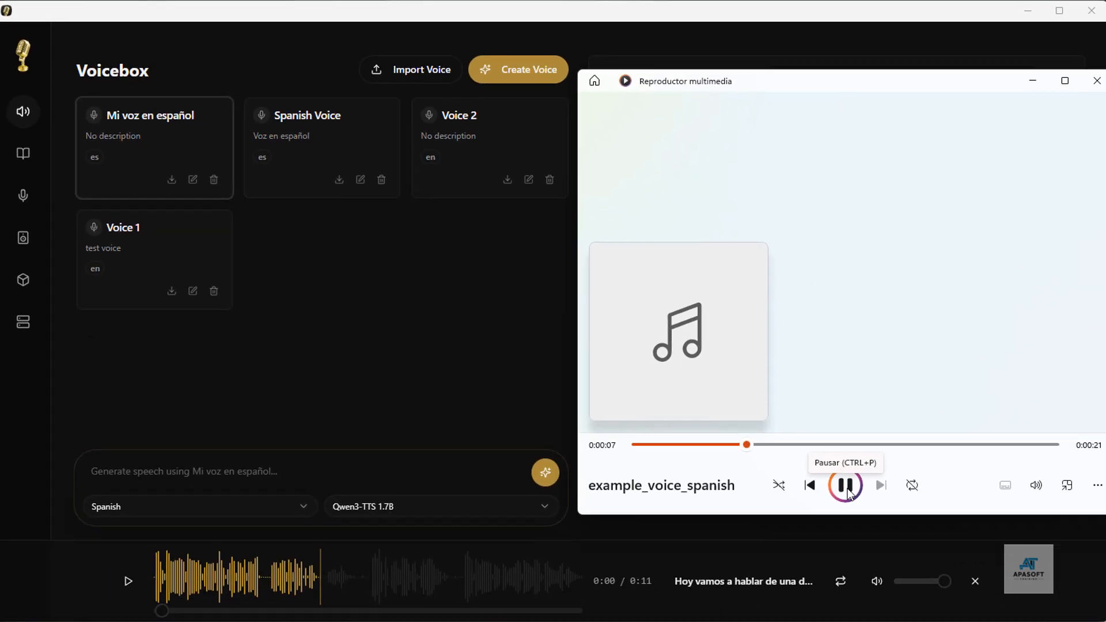
left_click(846, 486)
left_click(1033, 80)
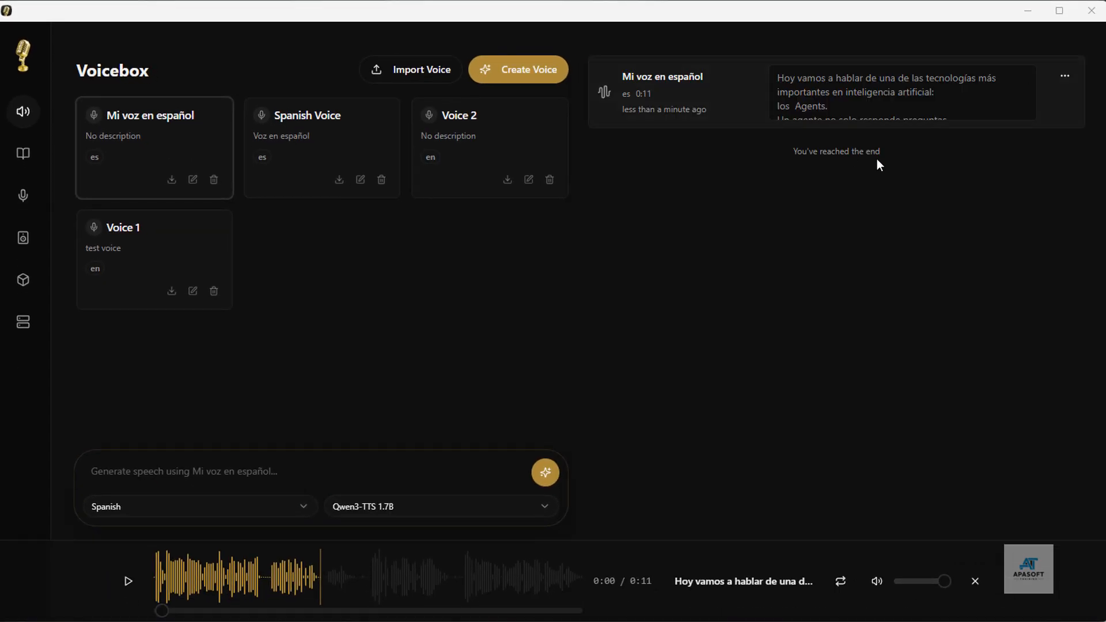
left_click(403, 573)
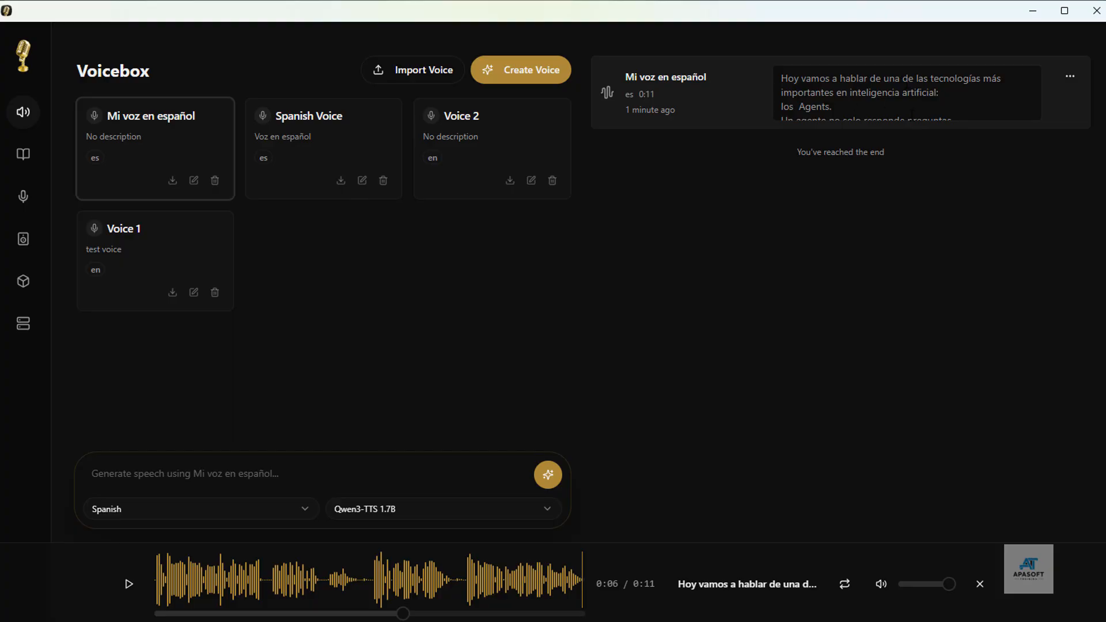
Step: Examine the export options for the generated clip without exporting, and close the audio player
left_click(1070, 76)
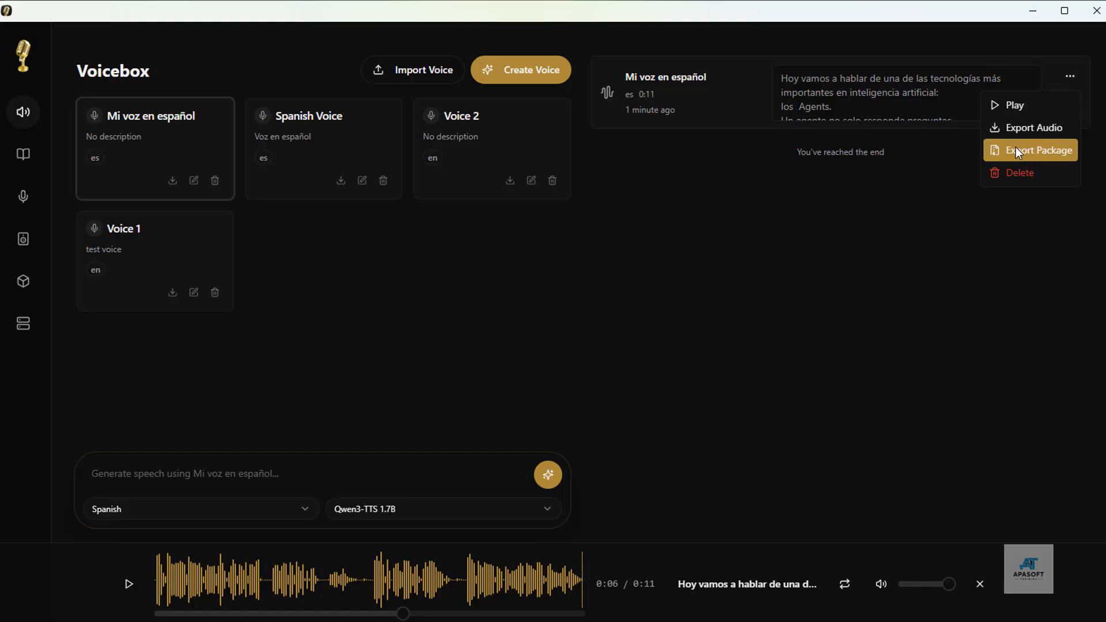
left_click(987, 154)
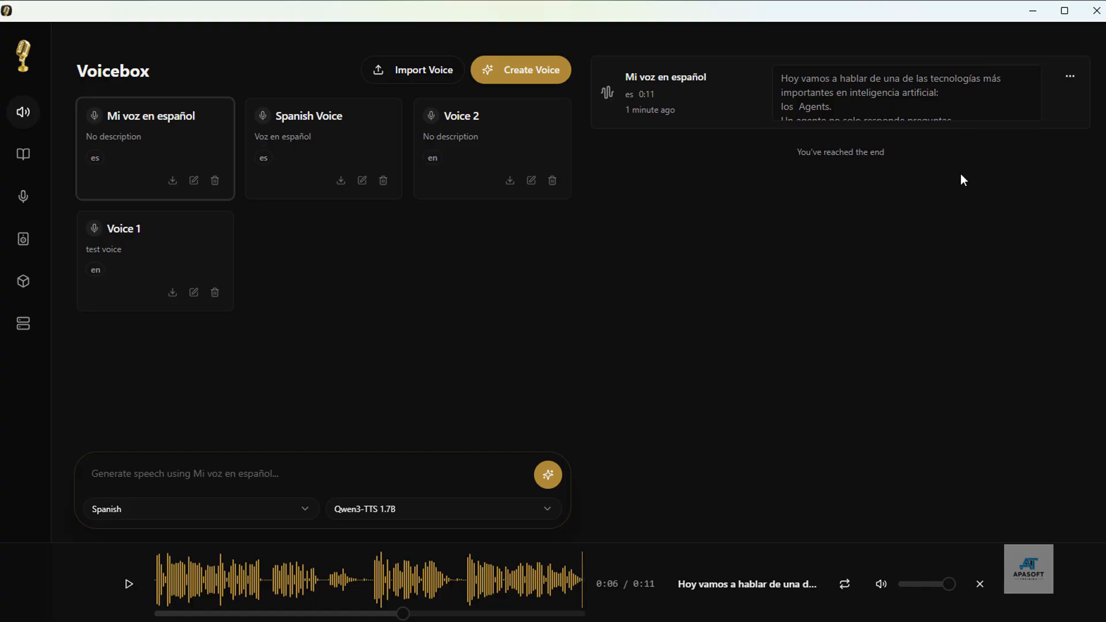
left_click(980, 585)
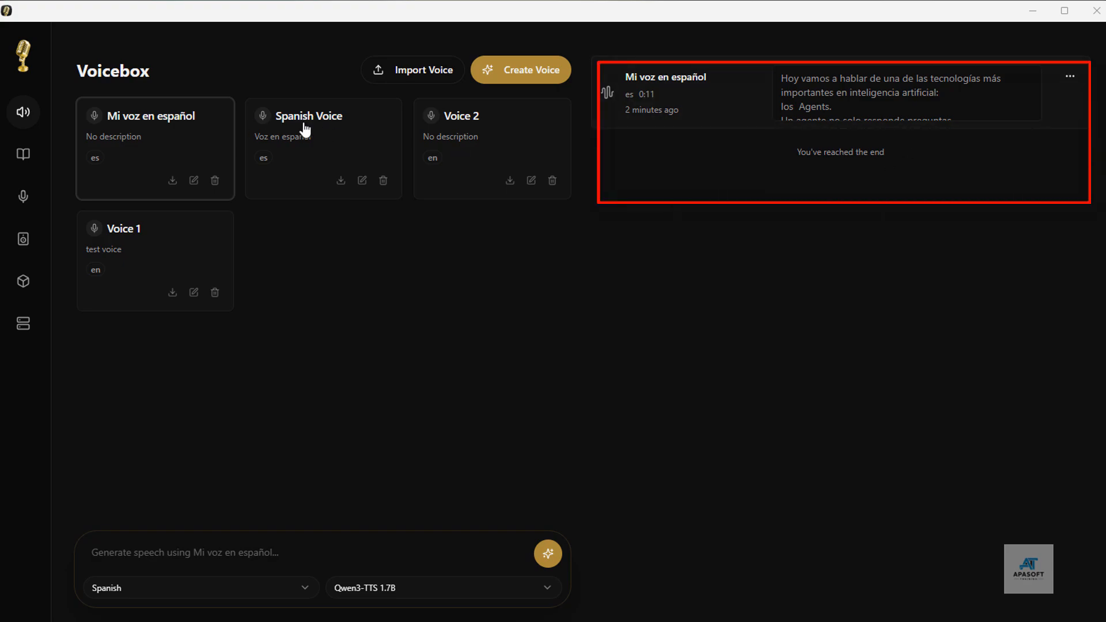
Step: Select the Spanish Voice and Voice 2 profiles in turn, and browse the history of generated clips
left_click(303, 125)
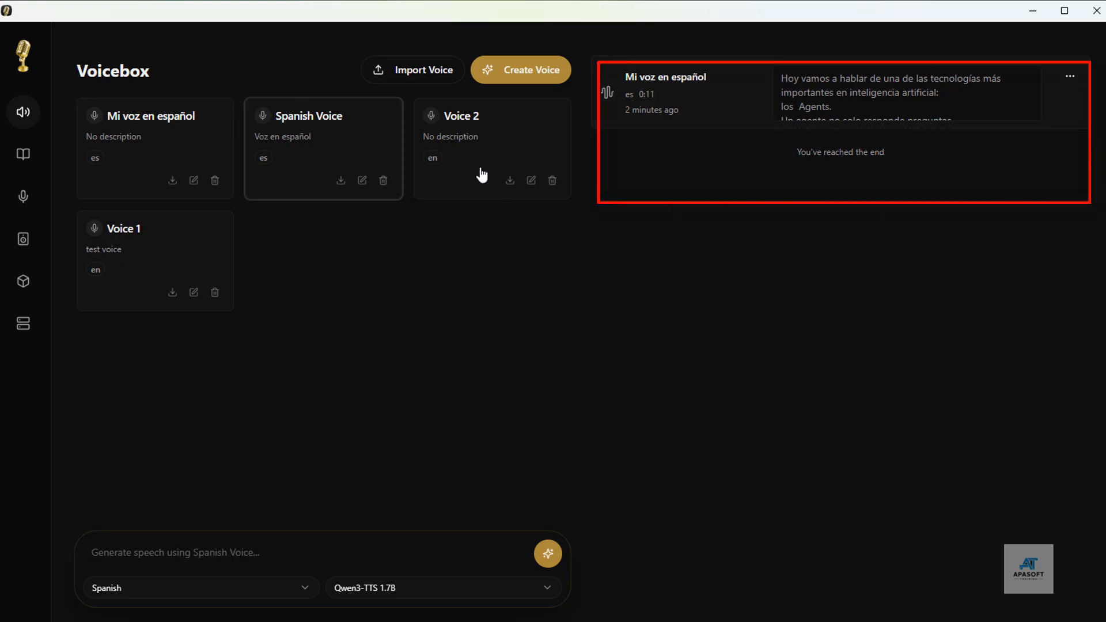
left_click(464, 145)
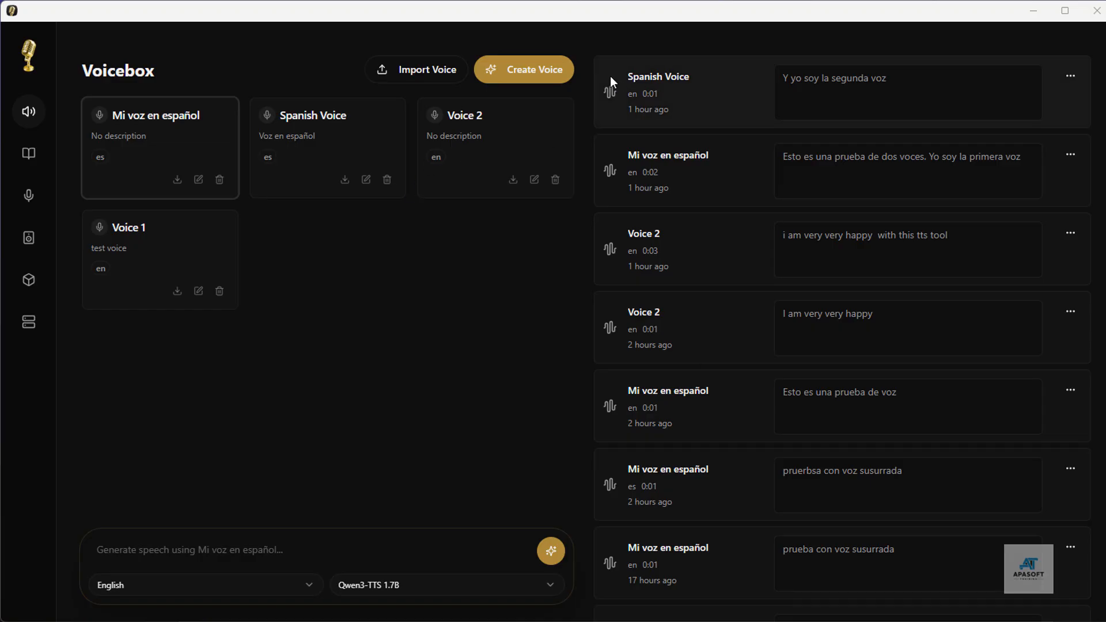
scroll(871, 330, "down", 8)
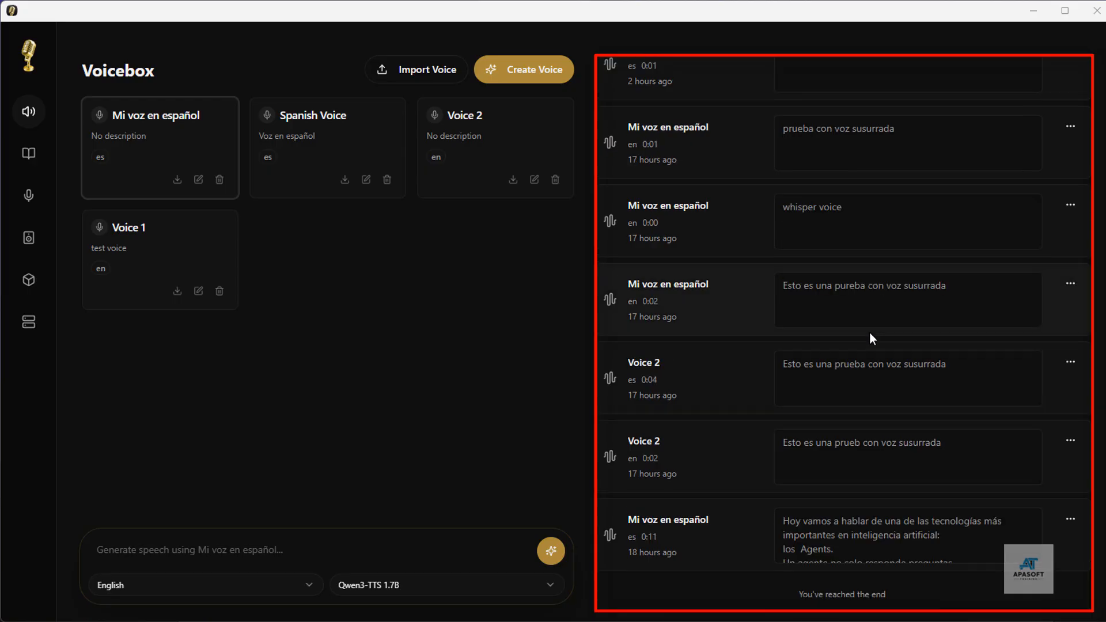
scroll(871, 334, "up", 7)
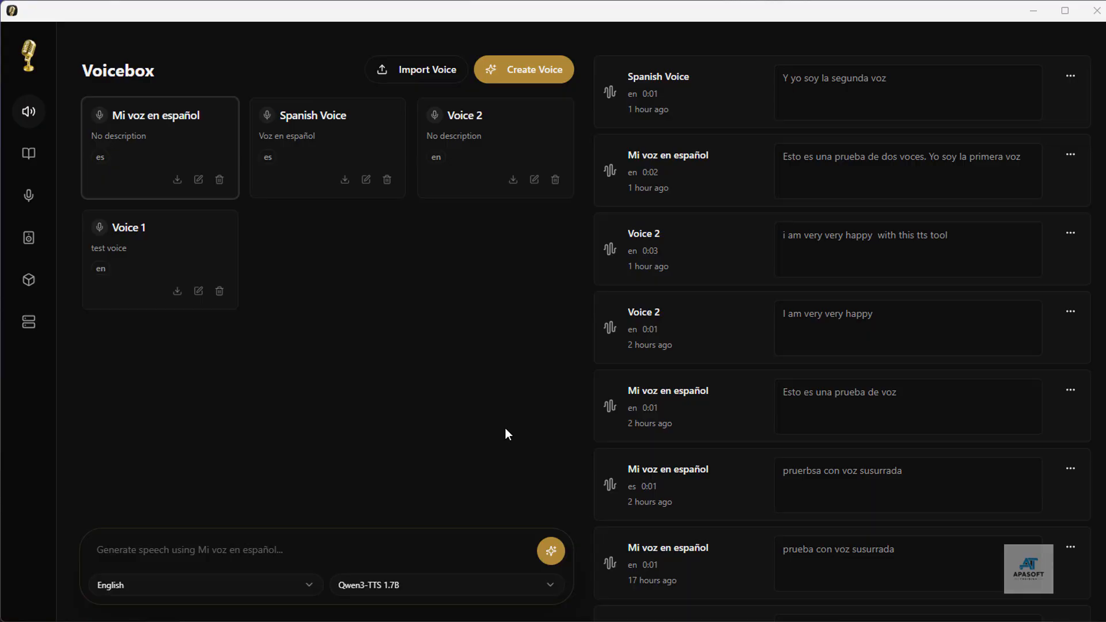
Step: Open the "Mi voz en español" voice for editing and examine its name, description and the note about multiple samples
left_click(198, 180)
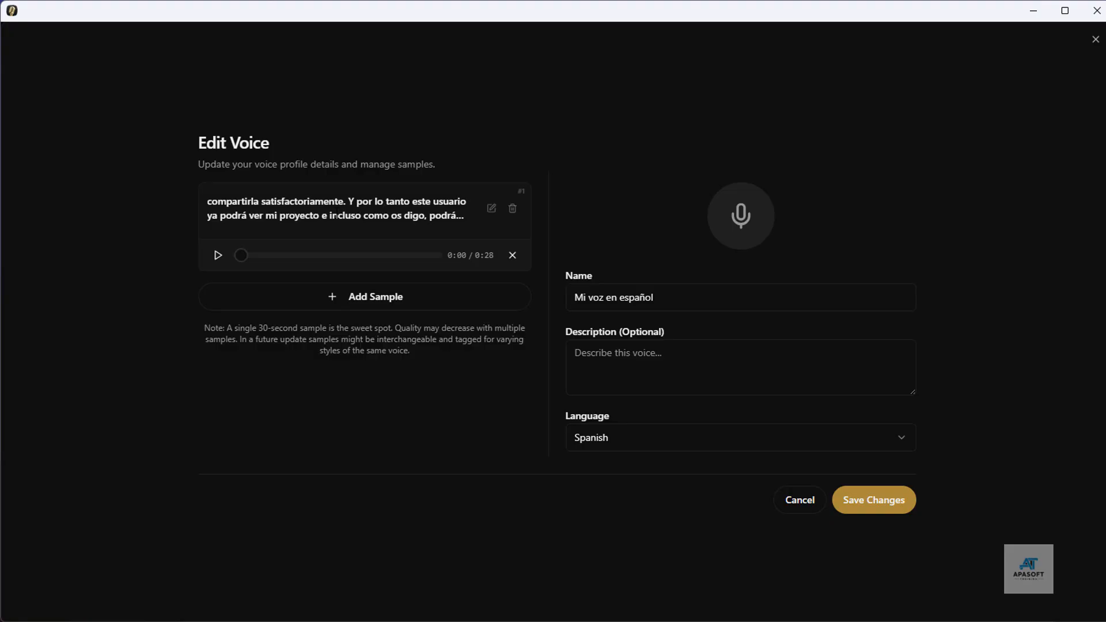
left_click(619, 299)
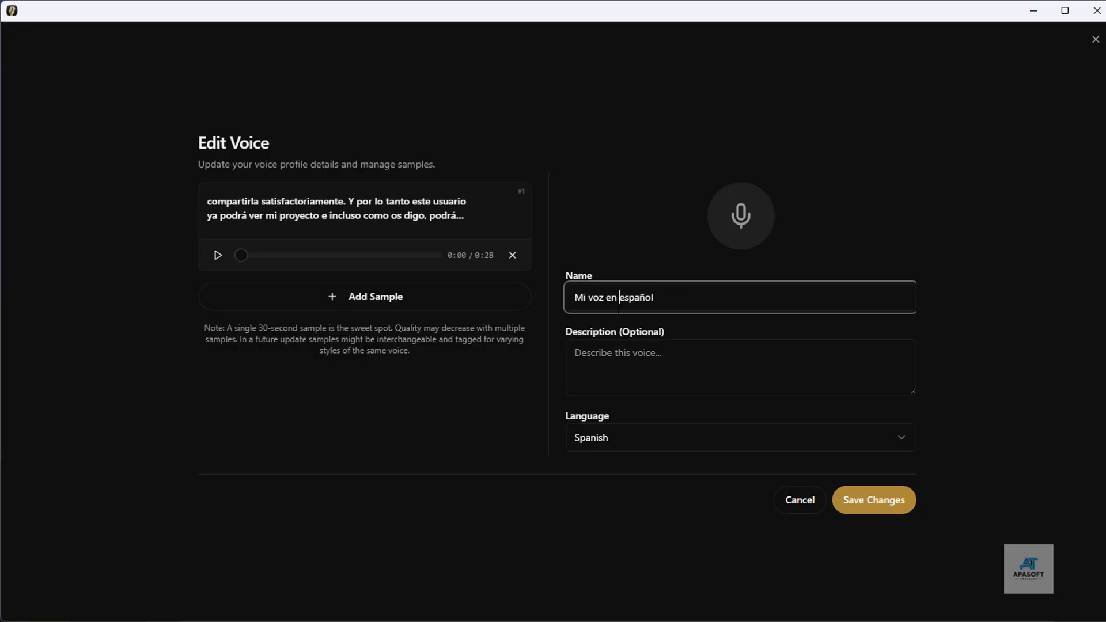
left_click(621, 367)
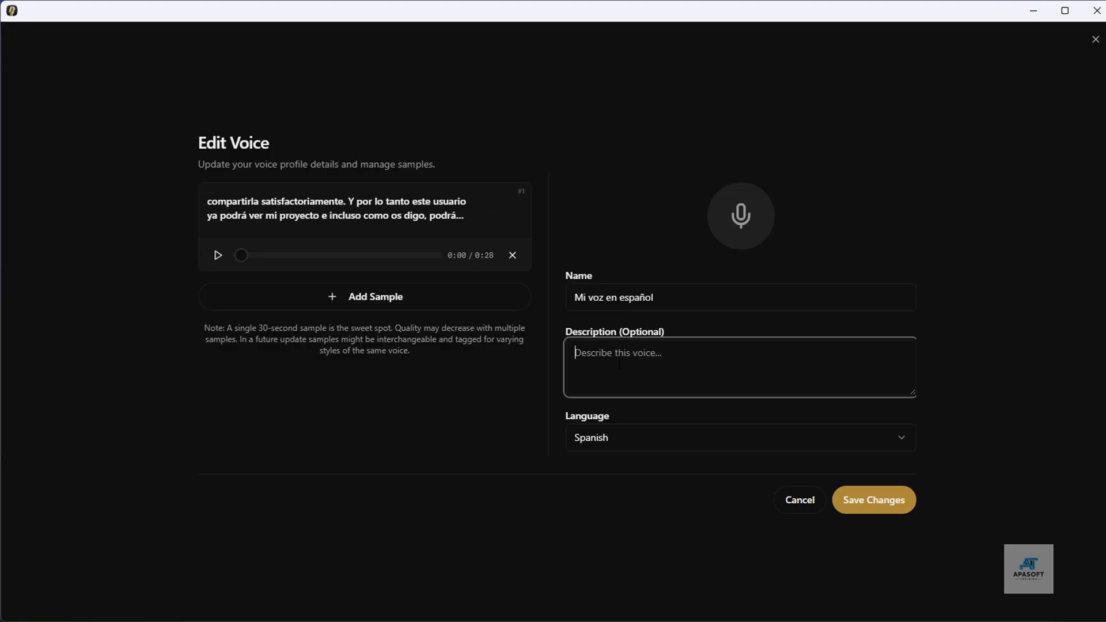
left_click(444, 410)
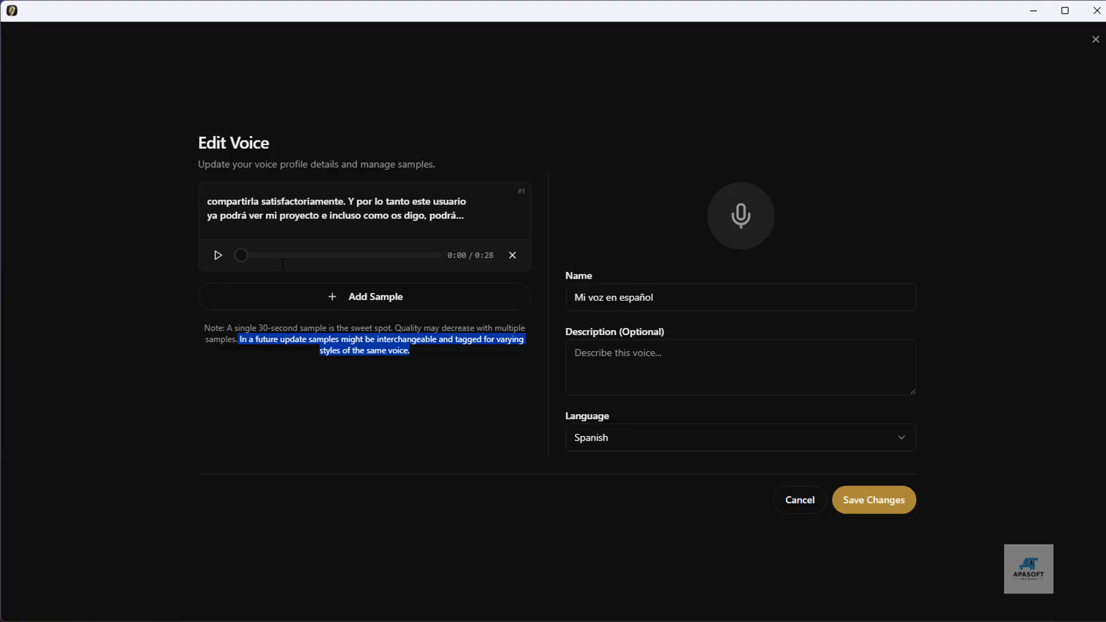
Step: Add example_spanish_voice_2.mp3 to "Mi voz en español" as a second sample with transcribed reference text, and check the voice's samples
left_click(367, 294)
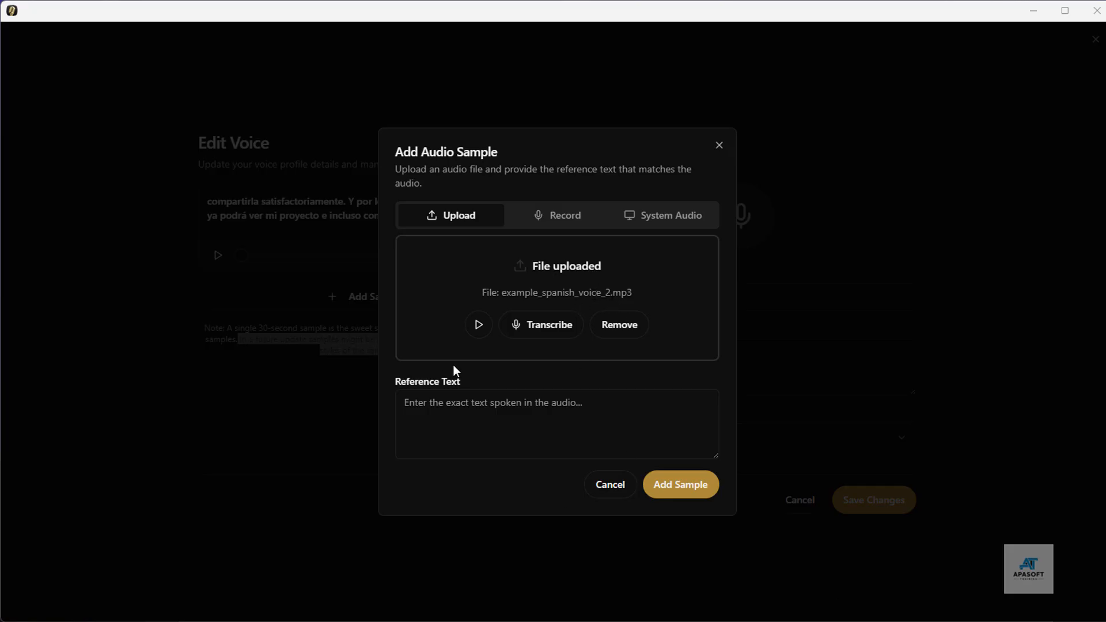
left_click(478, 325)
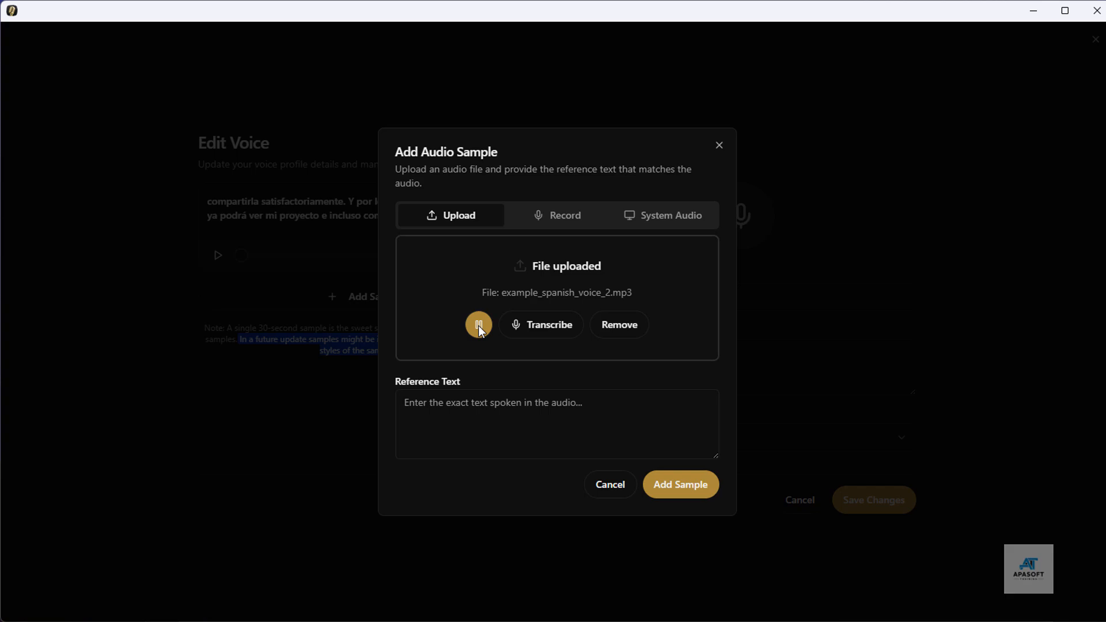
left_click(559, 330)
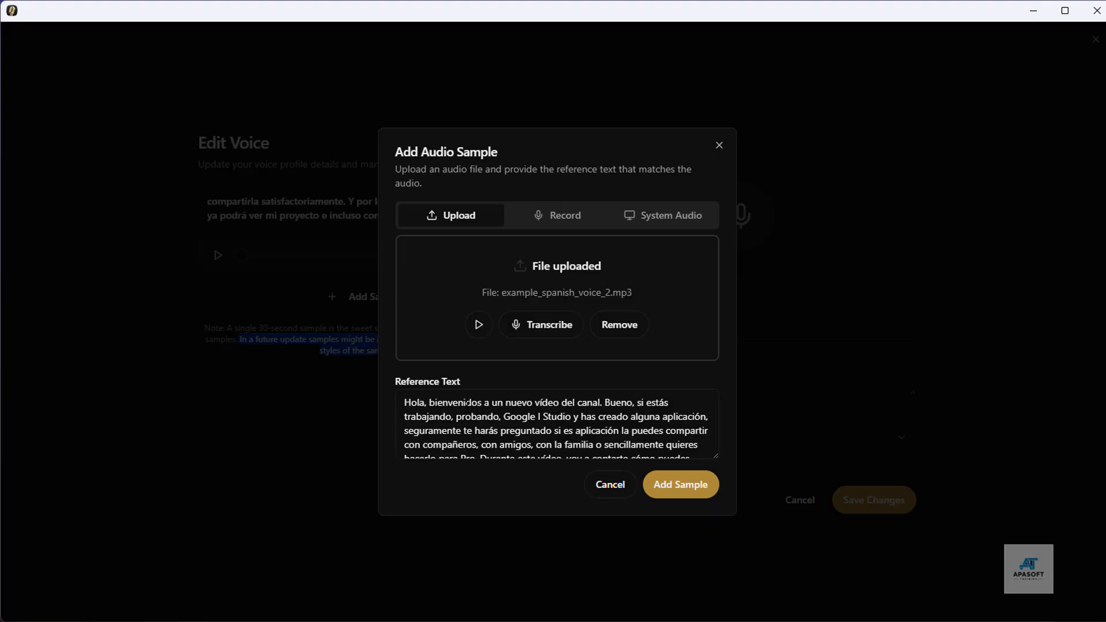
left_click(680, 488)
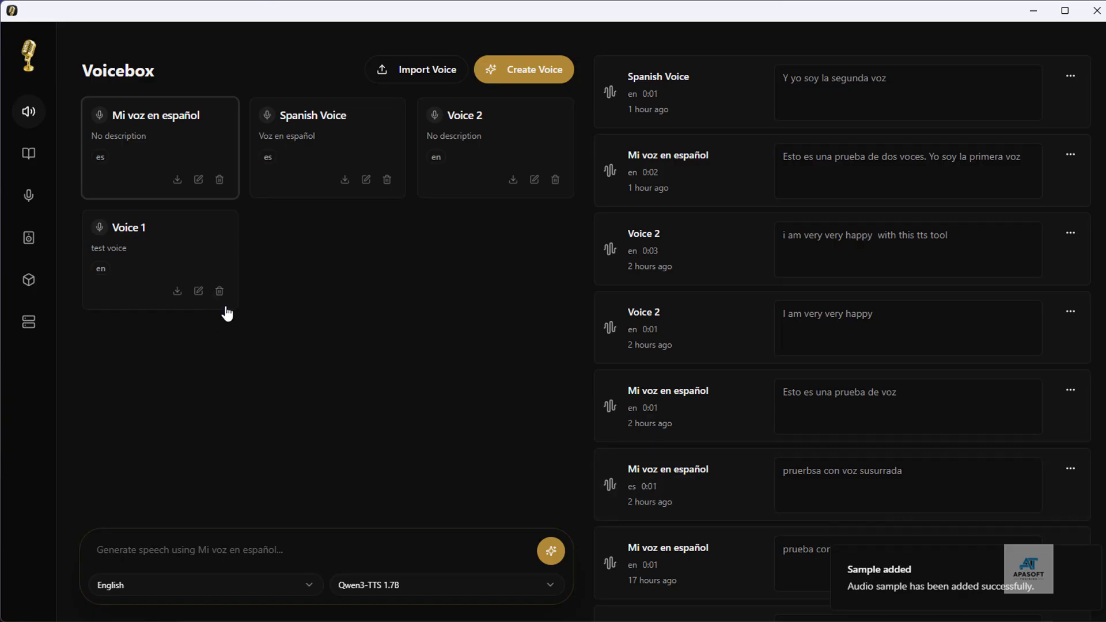
left_click(198, 181)
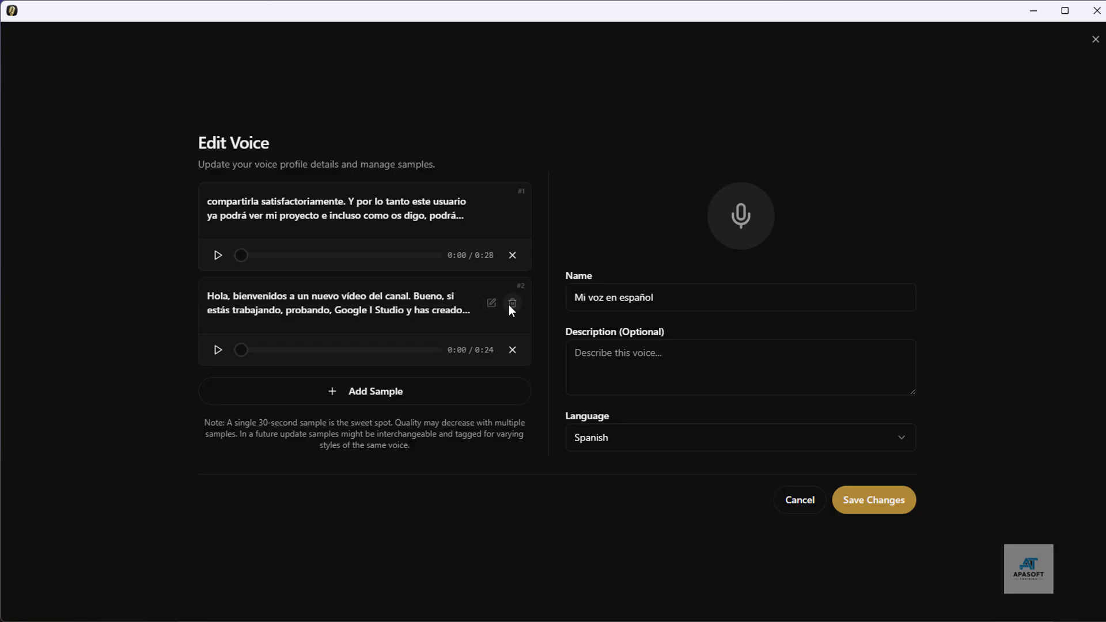
left_click(797, 503)
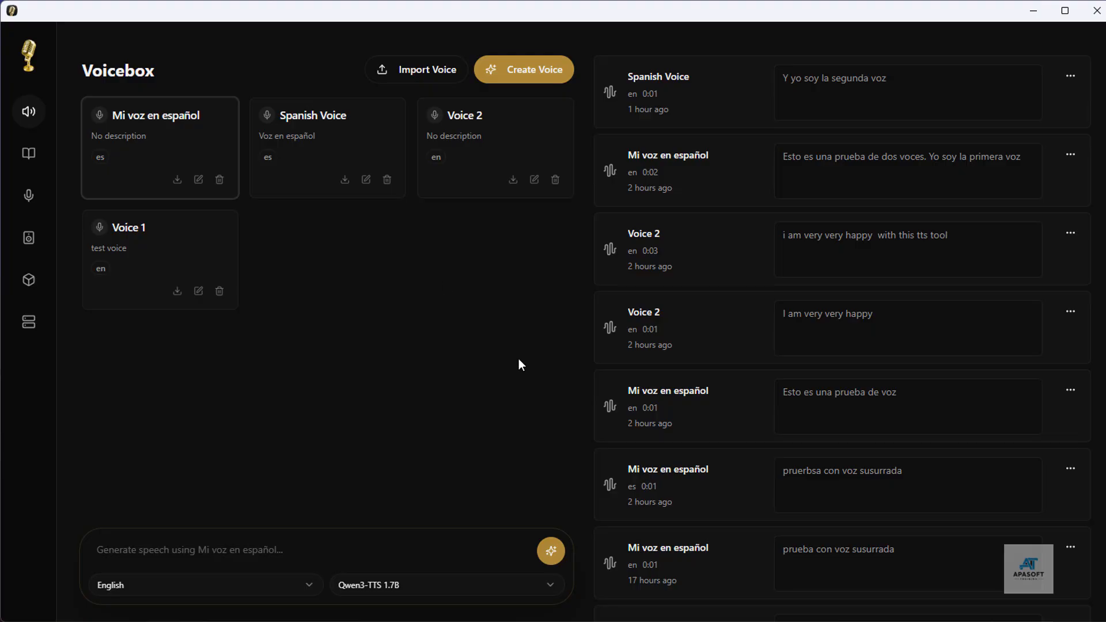
Step: Review the "Mi voz en español" entry in the voices list, checking its channel choices, row options and profile details without saving changes
left_click(33, 203)
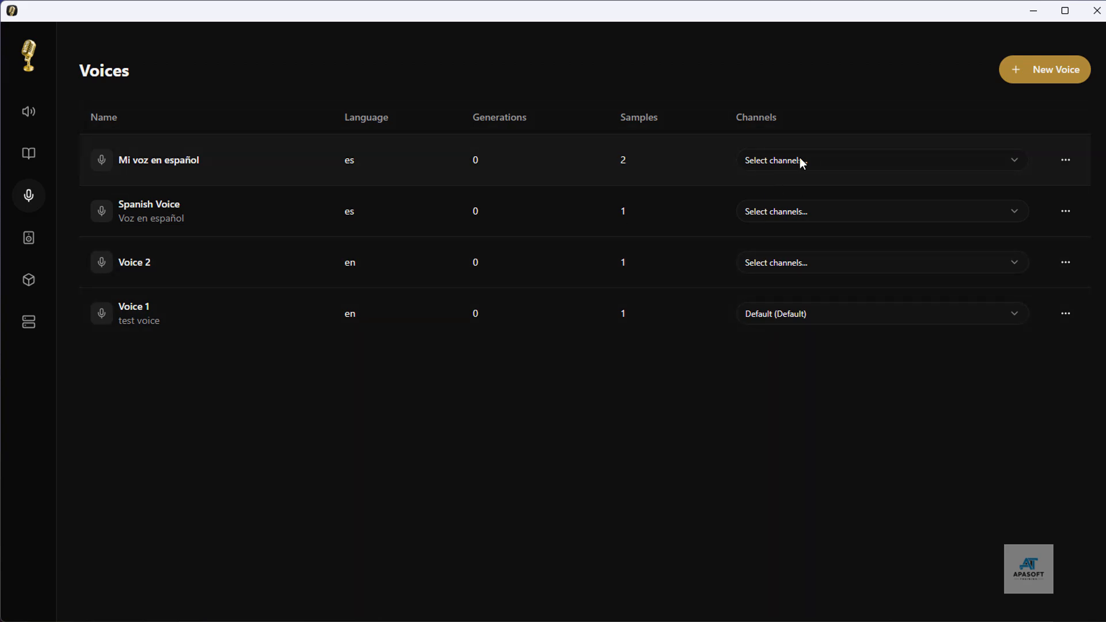
left_click(845, 164)
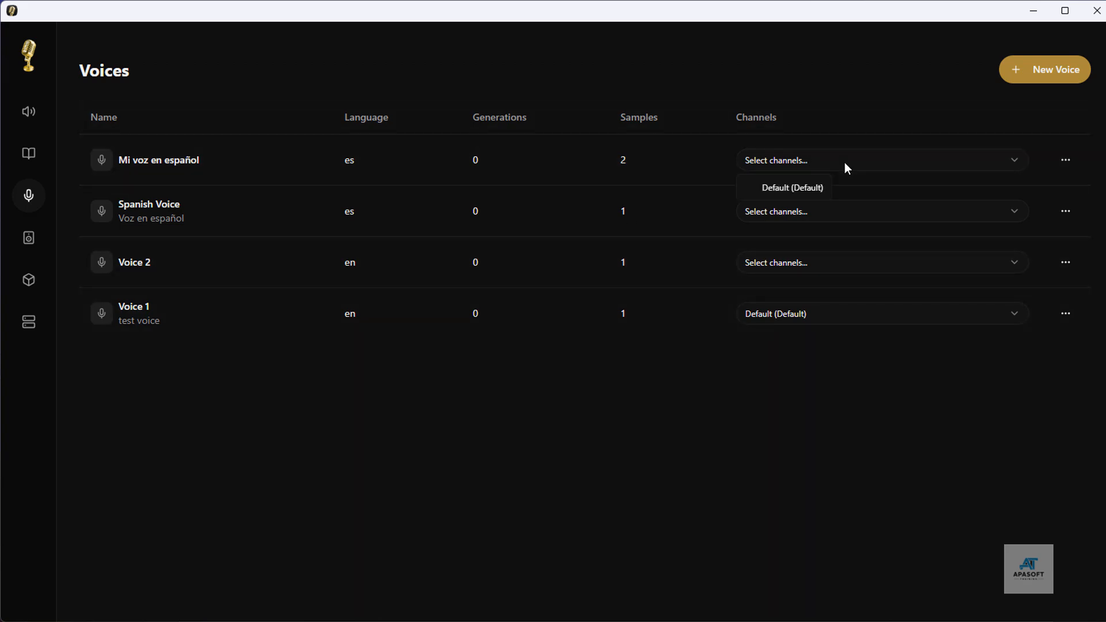
left_click(804, 189)
left_click(1068, 161)
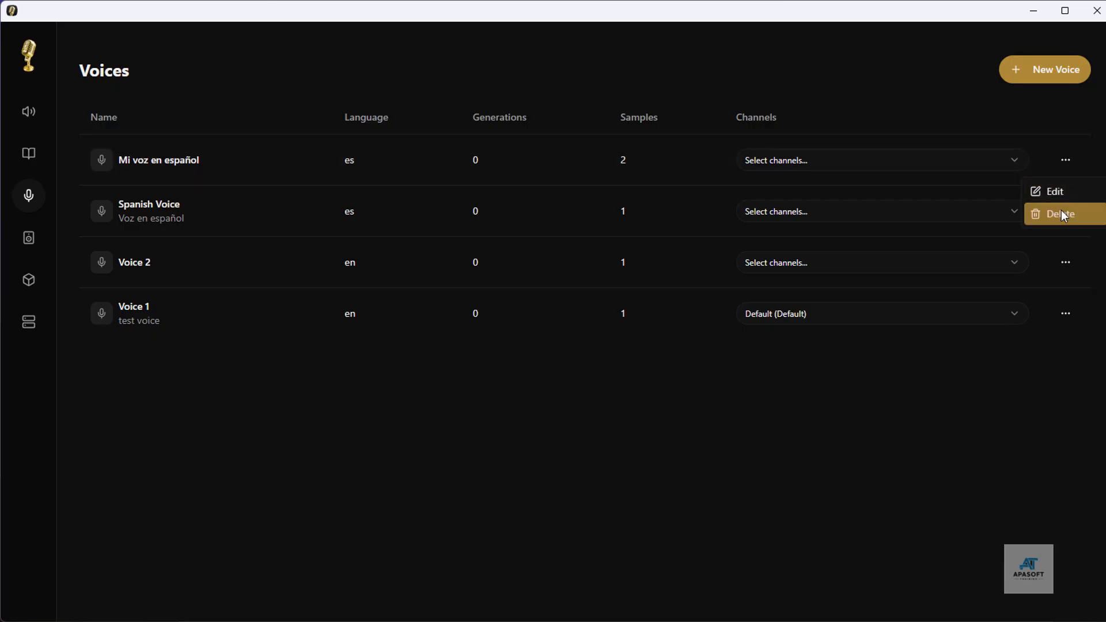
left_click(589, 189)
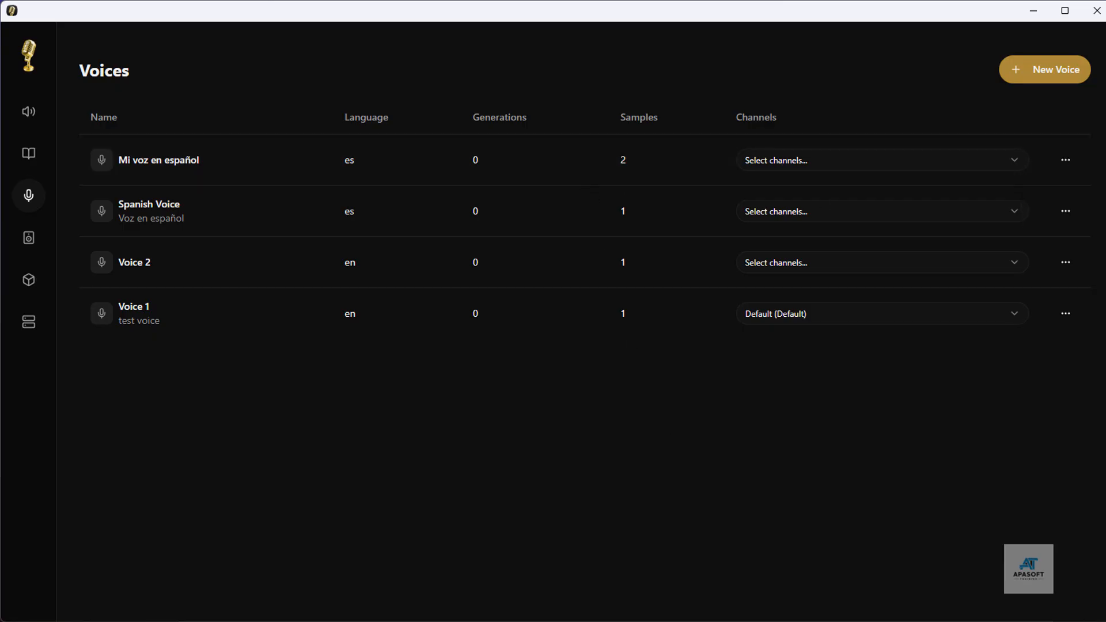
left_click(195, 171)
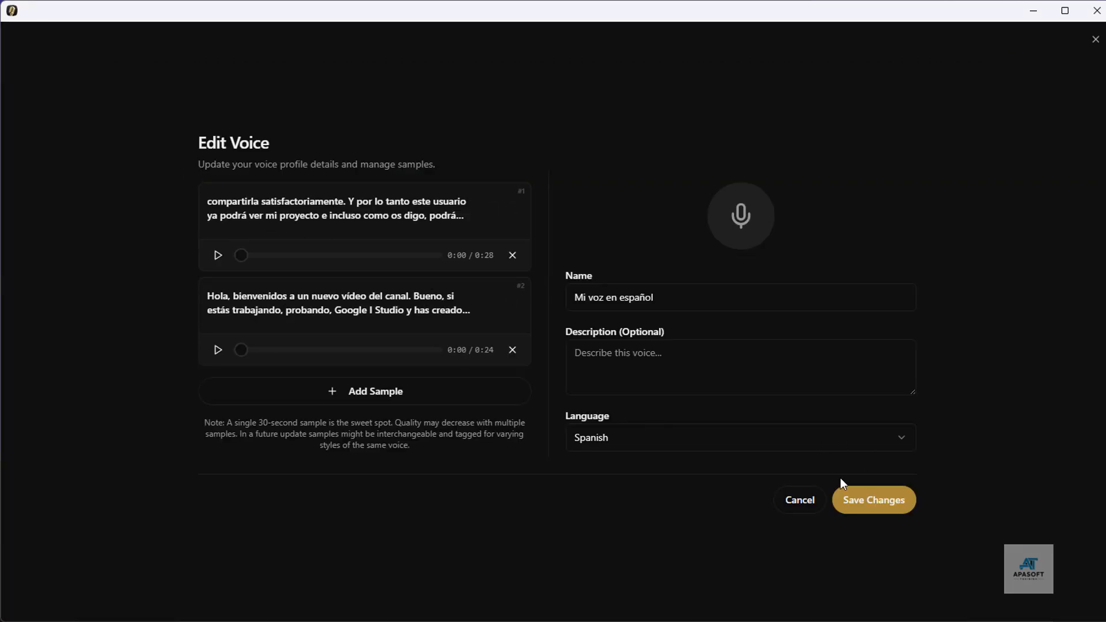
left_click(801, 499)
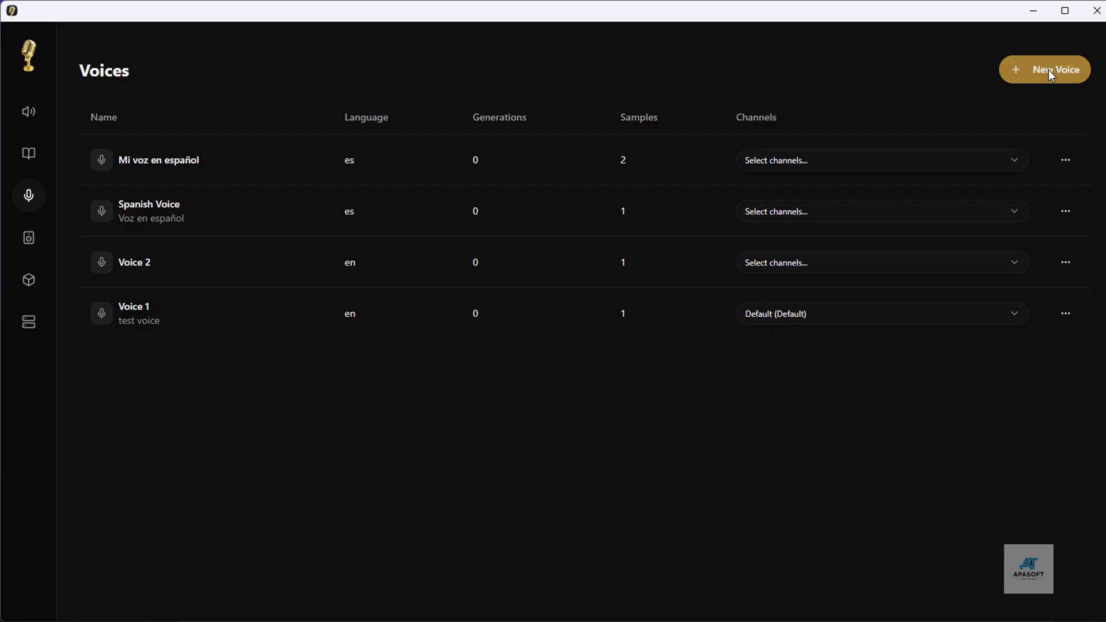
Step: Examine the channel choices offered for Spanish Voice without assigning one
left_click(806, 215)
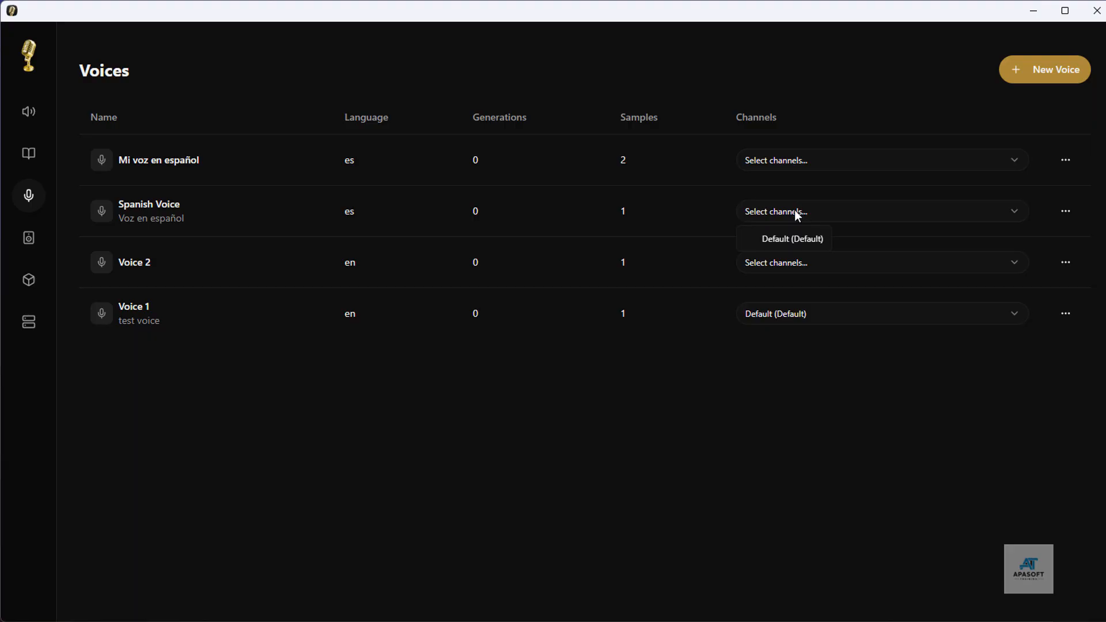
double_click(797, 215)
left_click(791, 217)
left_click(742, 455)
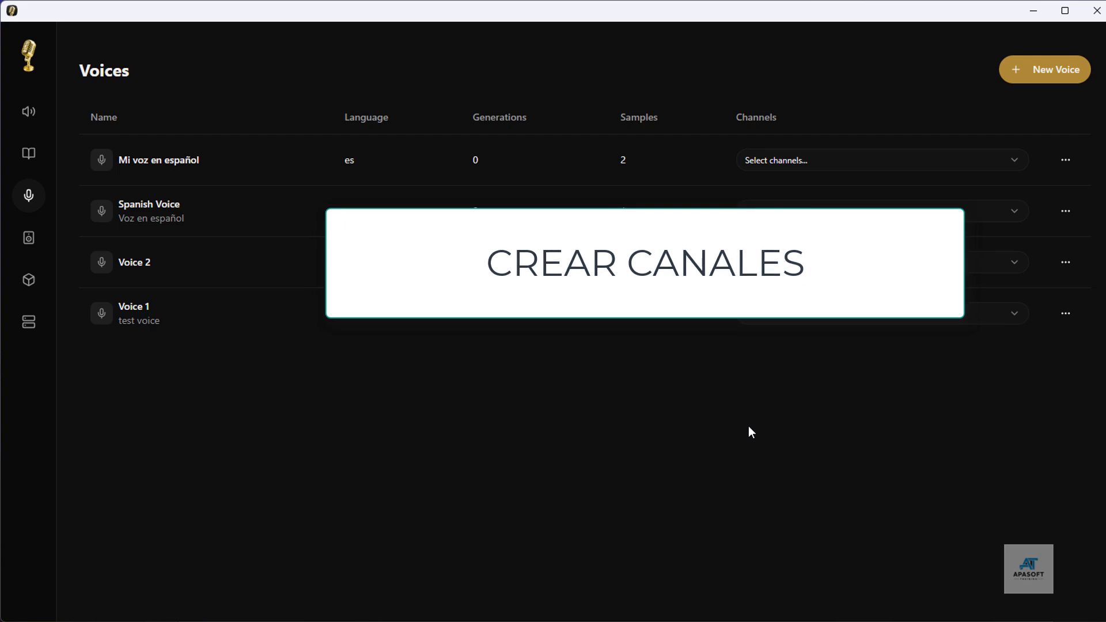
Step: Create an audio channel named Yeti with Altavoces (Yeti Classic) as its output device
left_click(30, 247)
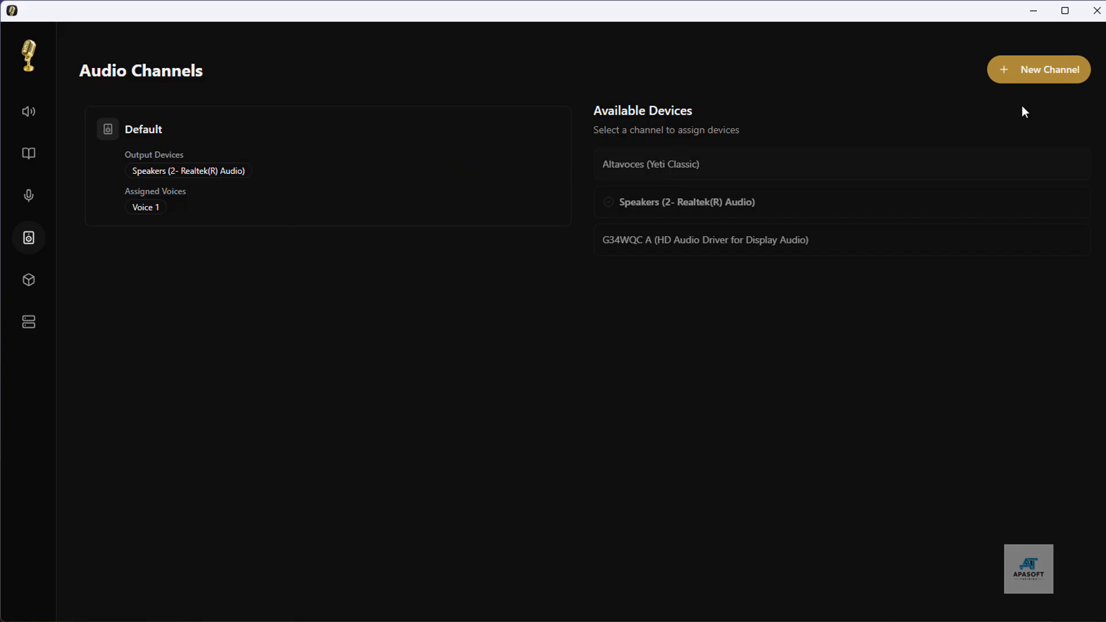
left_click(1047, 75)
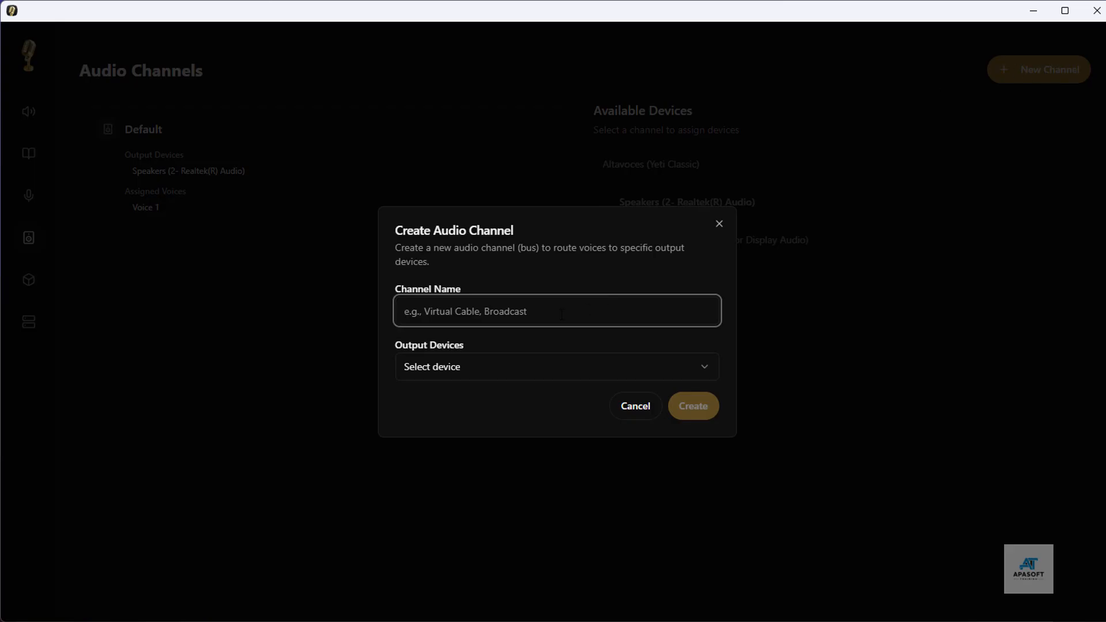
type("Yeti")
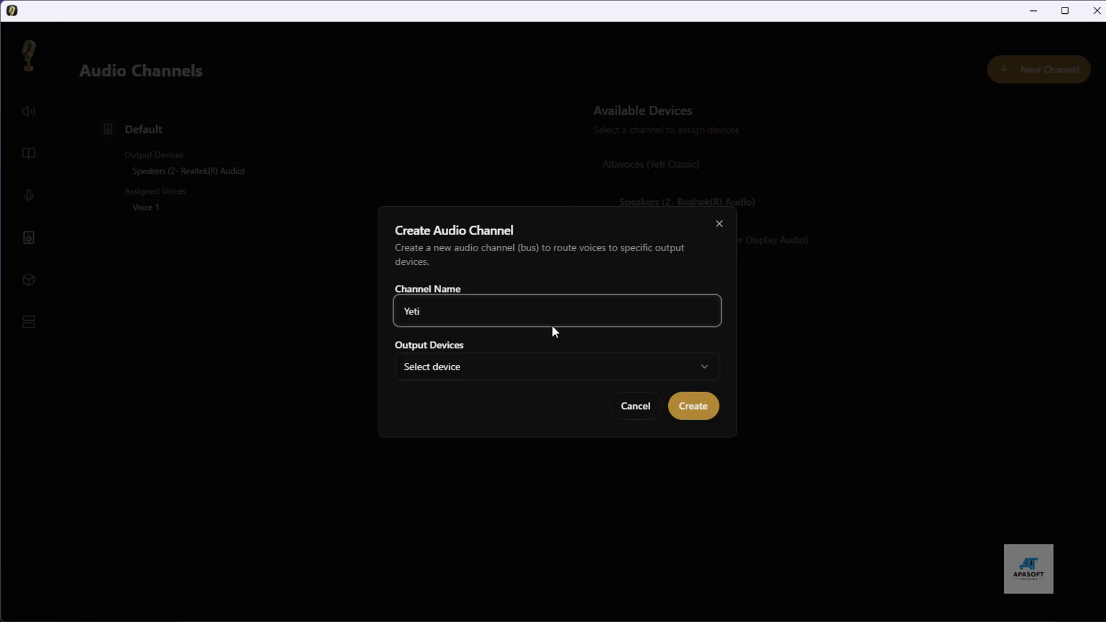
left_click(483, 371)
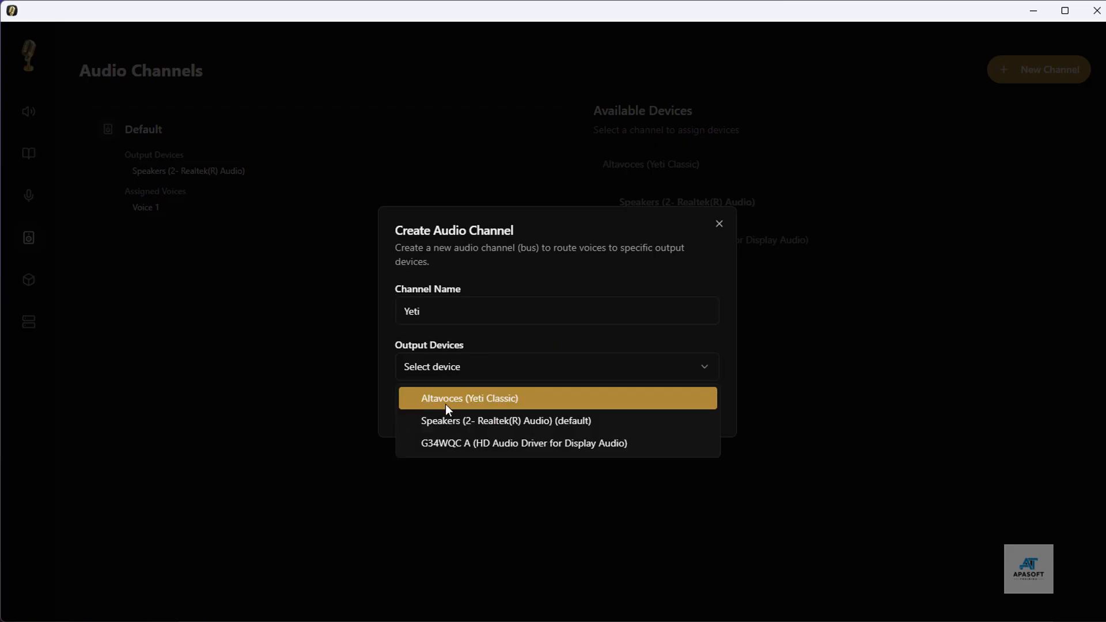
left_click(499, 402)
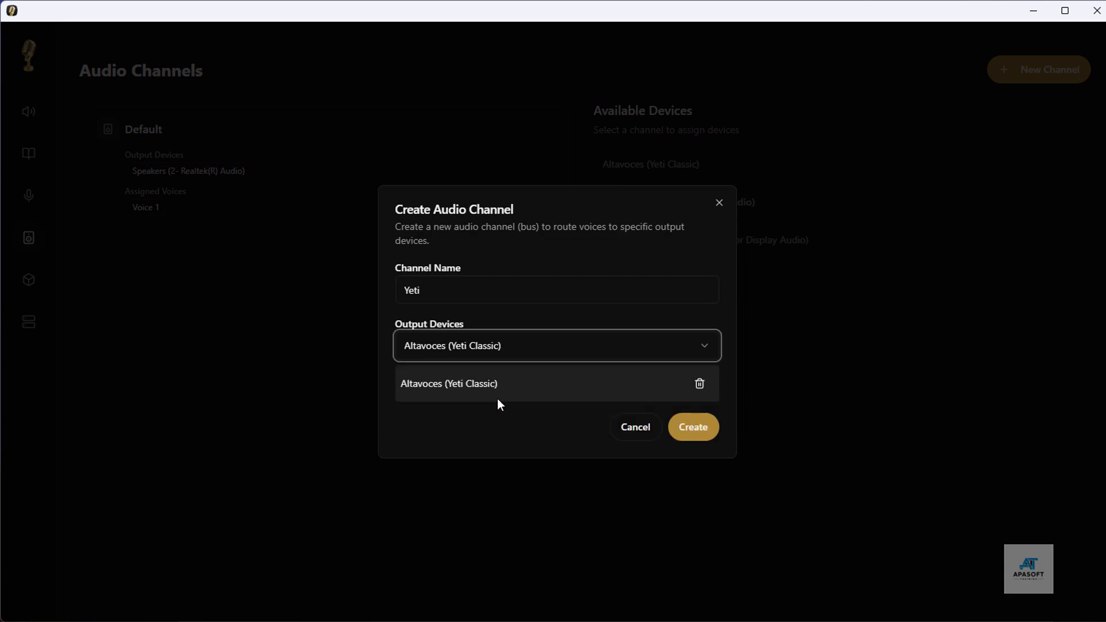
left_click(696, 426)
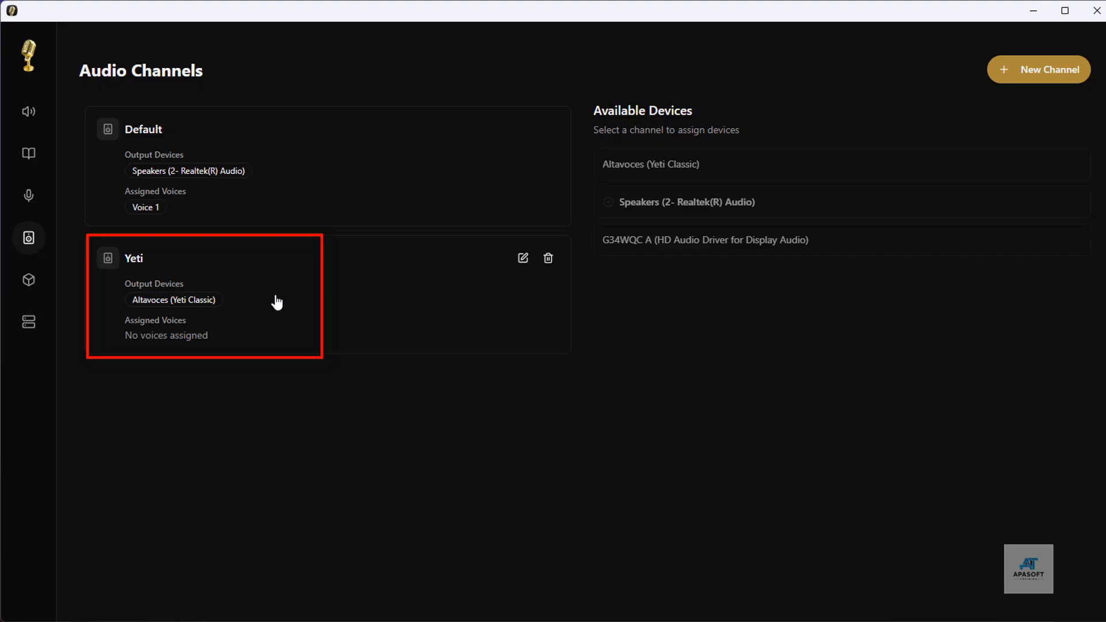
Step: Compare the available output devices of the Yeti and Default channels, ending with Yeti selected
left_click(336, 296)
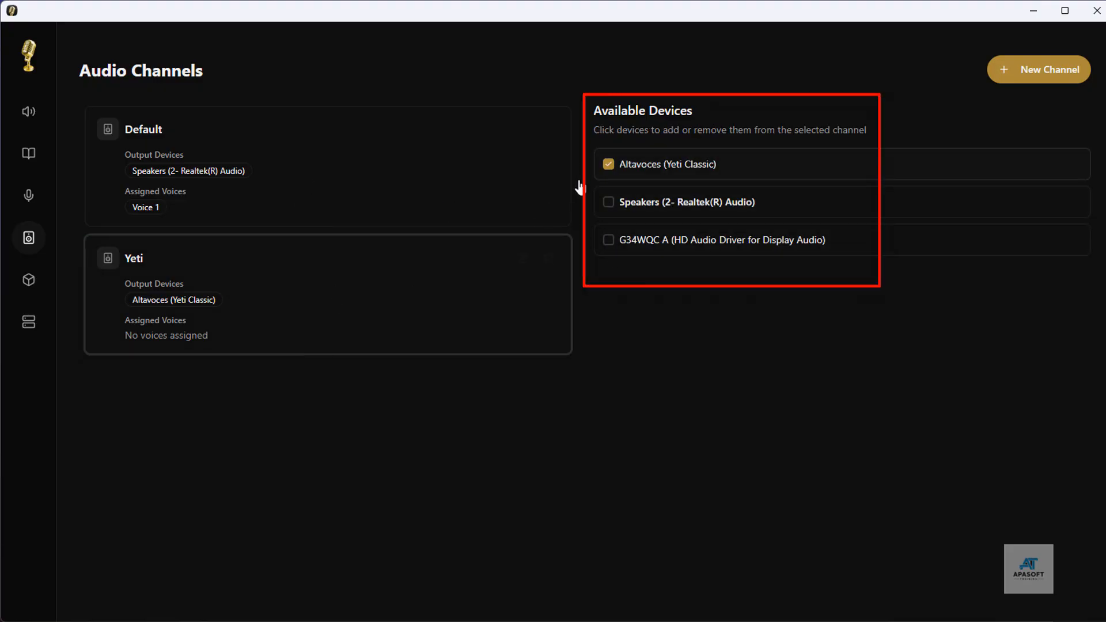
left_click(316, 187)
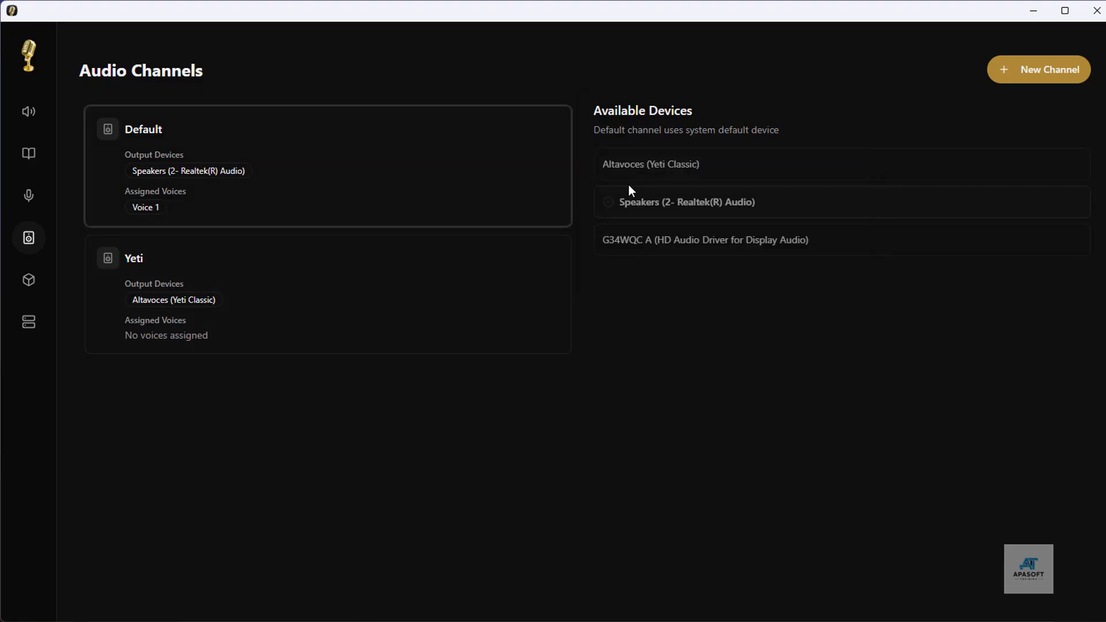
left_click(260, 299)
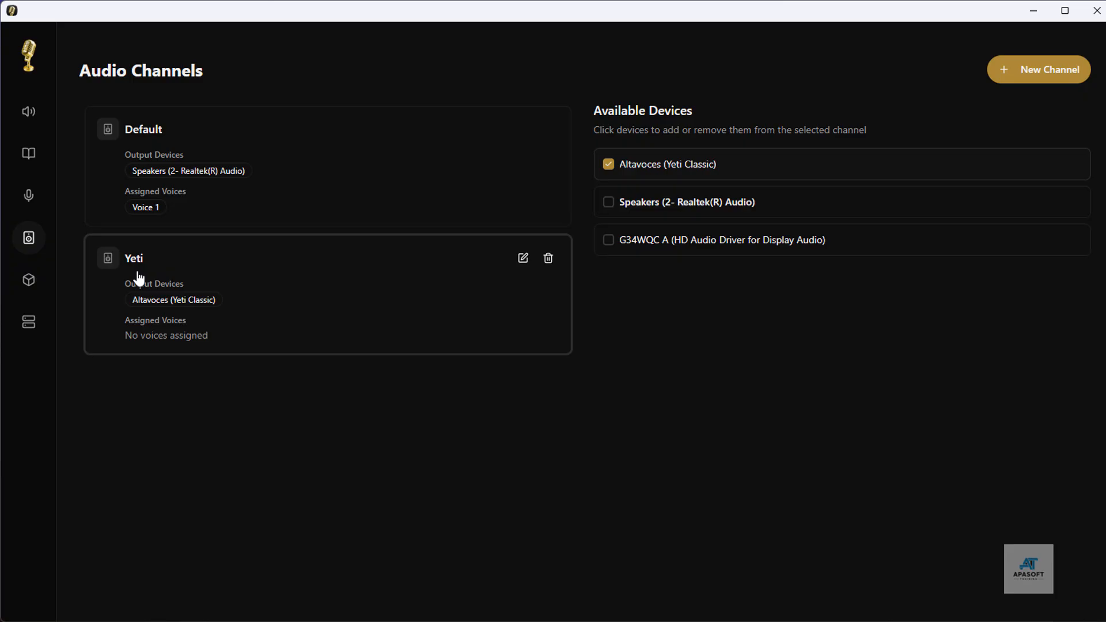
Step: Try adding Speakers (2- Realtek(R) Audio) as an output device of the Yeti channel, and remove it again
left_click(609, 205)
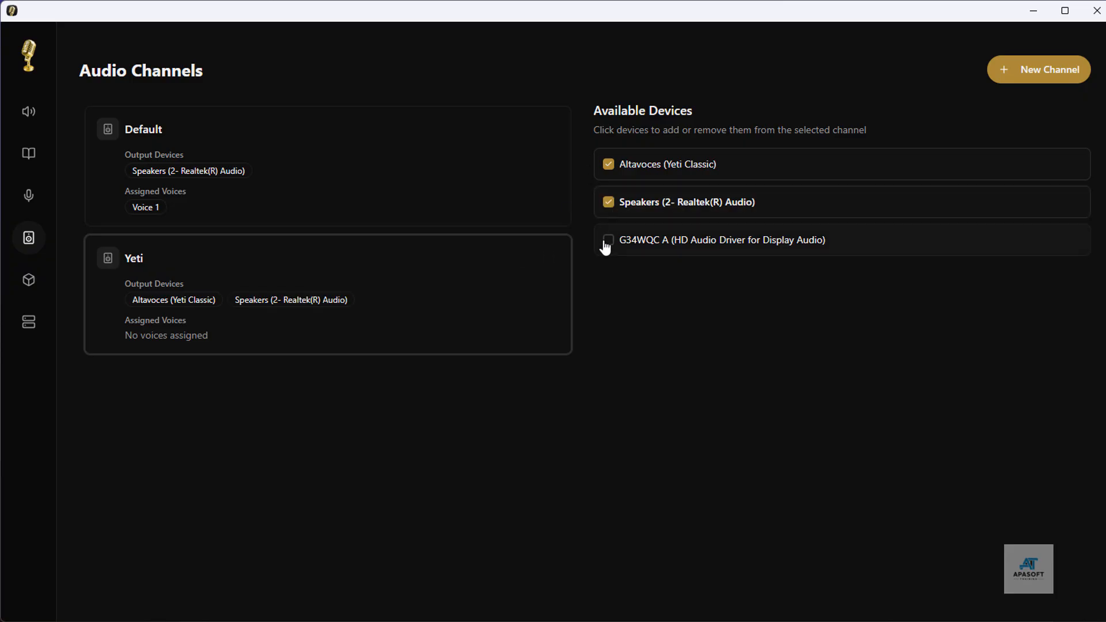
left_click(609, 209)
left_click(609, 208)
left_click(612, 215)
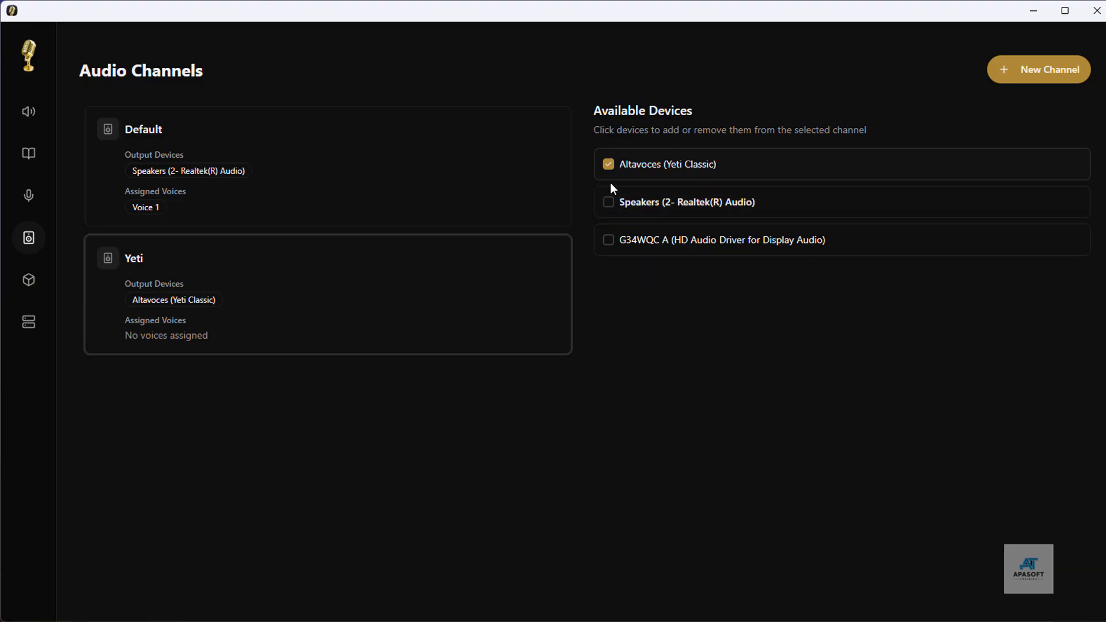
Step: Assign the voice Mi voz en español to the Yeti channel and save the channel
left_click(218, 336)
left_click(523, 258)
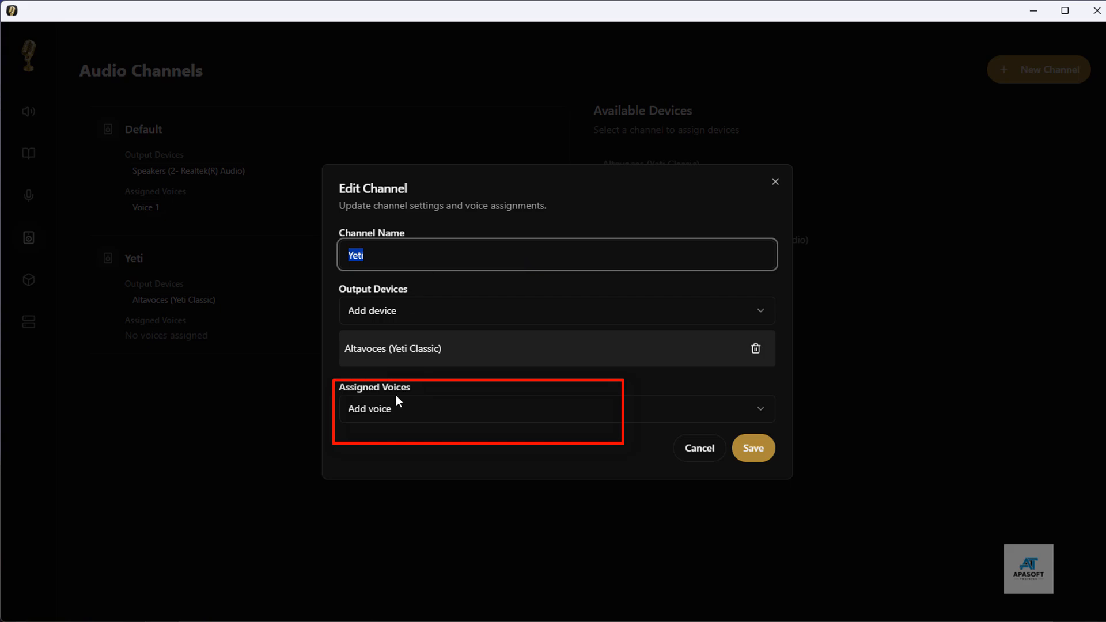
left_click(395, 411)
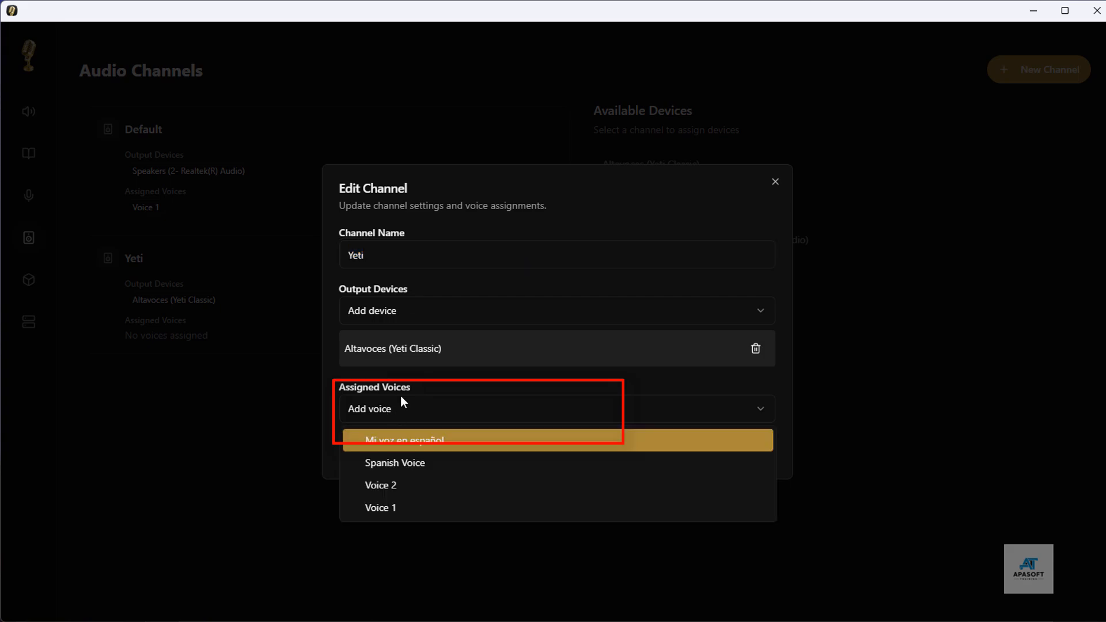
left_click(421, 446)
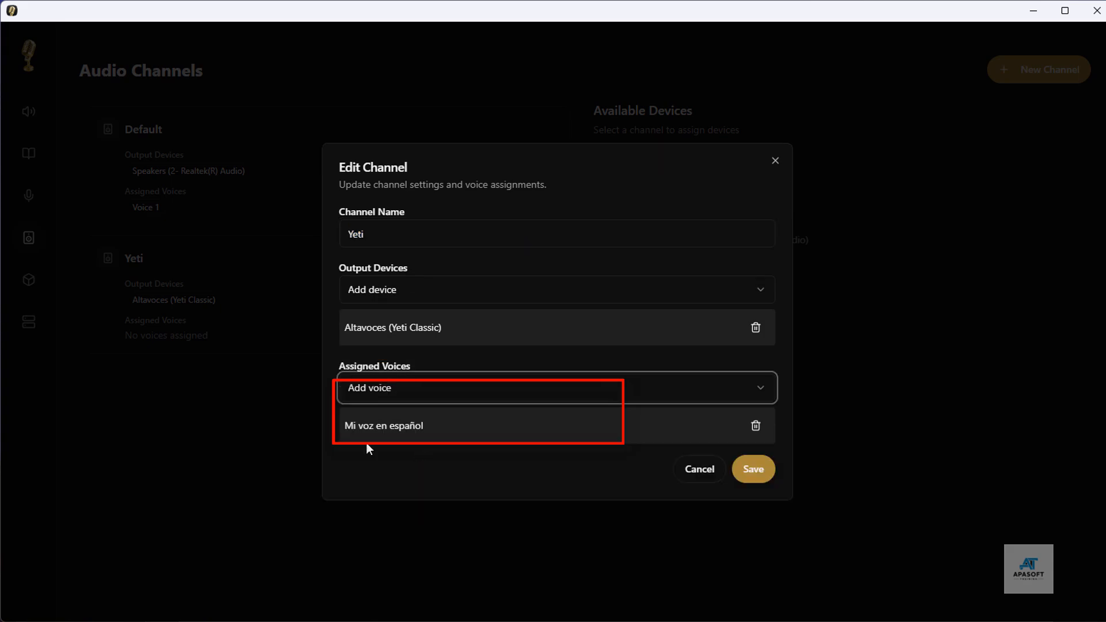
left_click(762, 472)
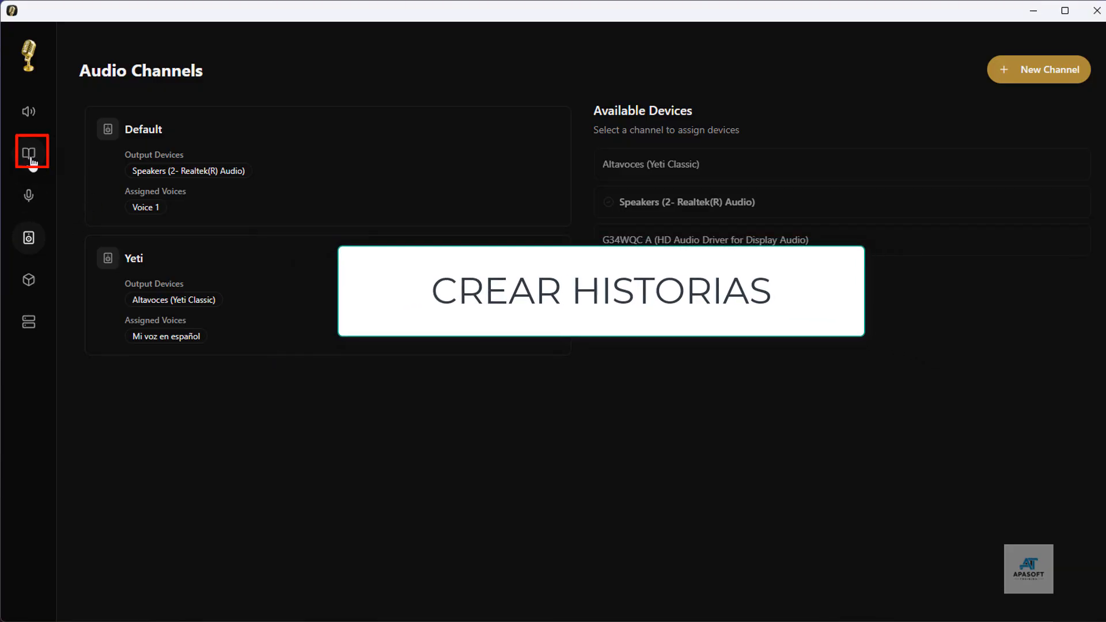
Step: Create a story named Podcast IA with the description fffffff
left_click(32, 162)
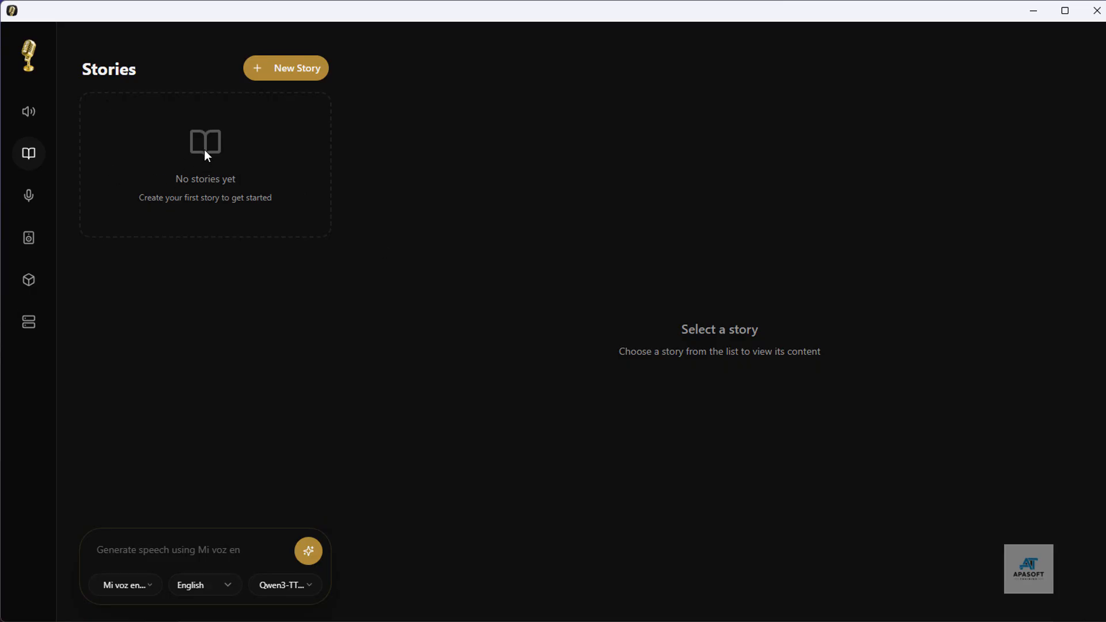
left_click(283, 70)
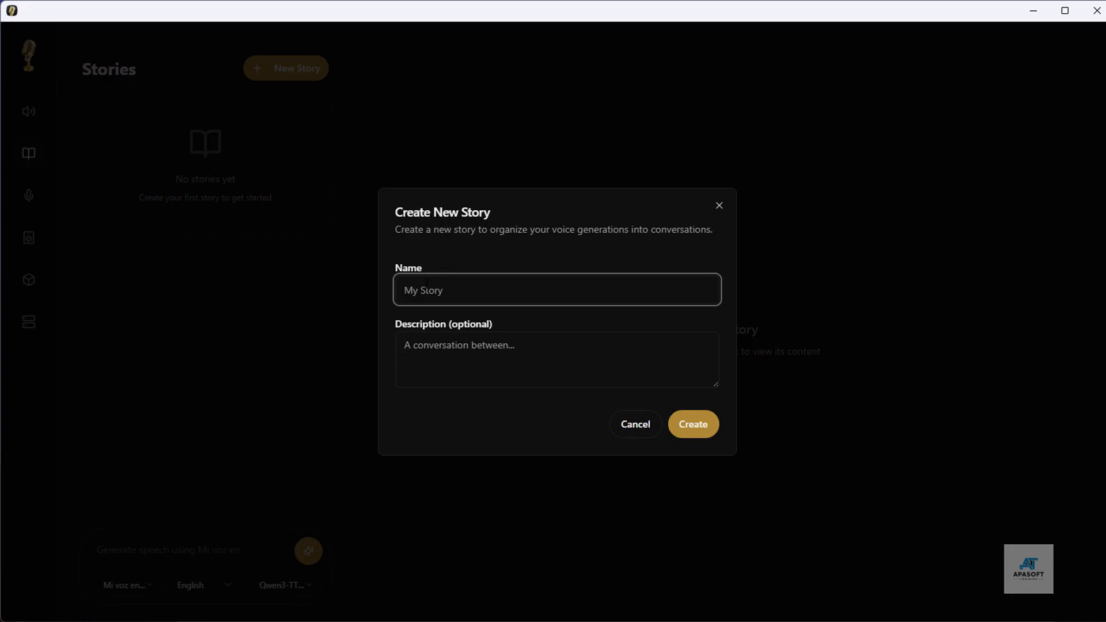
type("Pocast")
key("BackSpace")
key("BackSpace")
key("BackSpace")
key("BackSpace")
type("dcast IA")
left_click(479, 362)
type("fffffff")
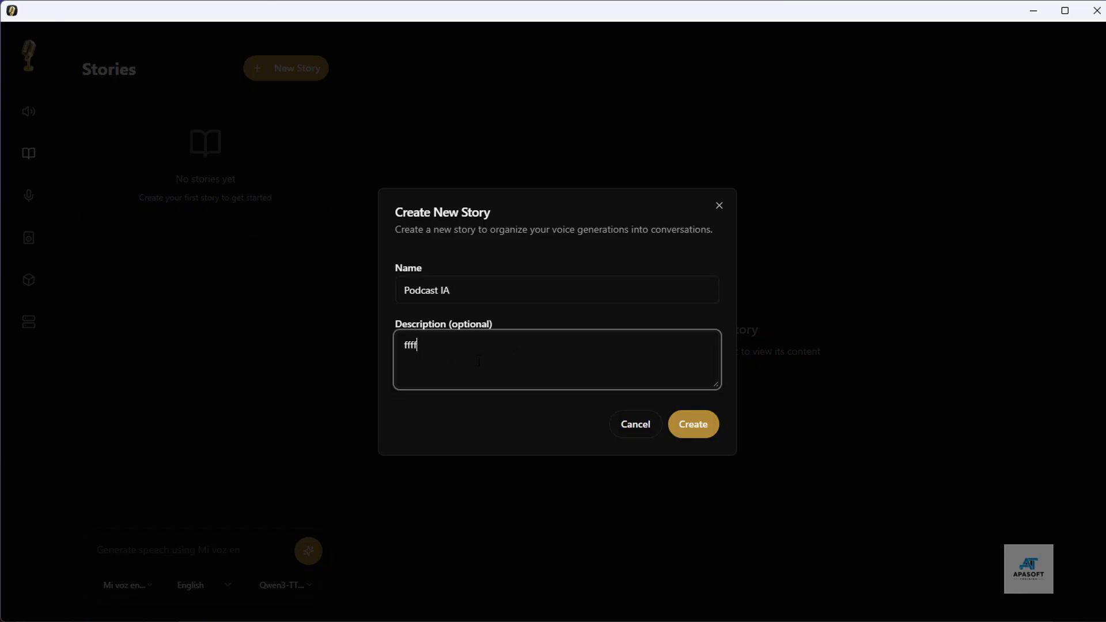
left_click(700, 427)
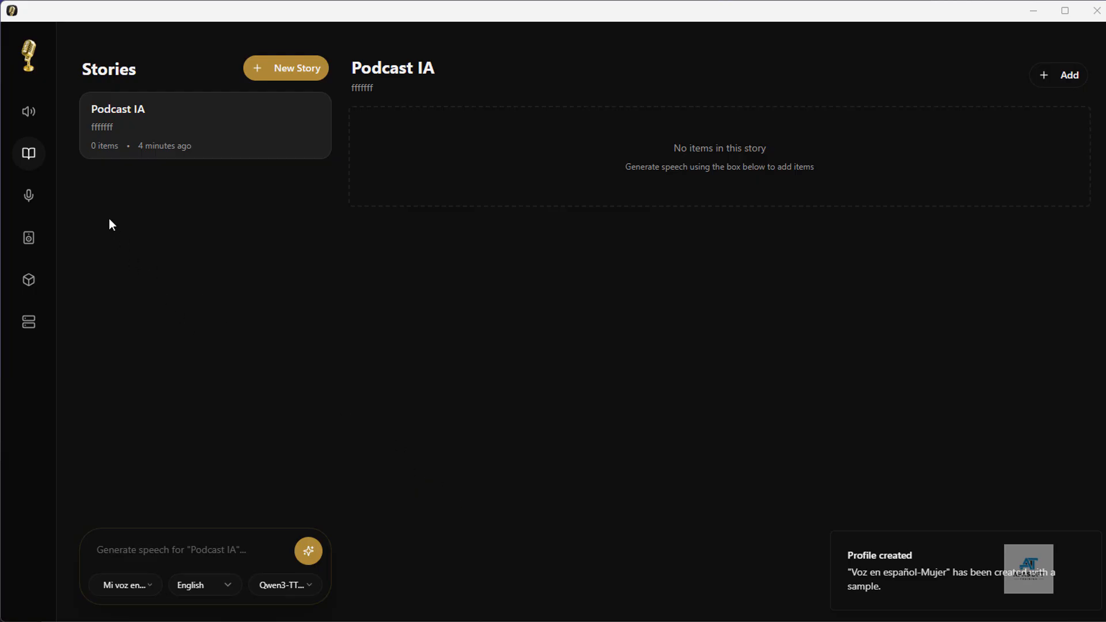
Step: Review the existing voice profiles, then the voices and languages offered for generating speech in the Podcast IA story
left_click(28, 113)
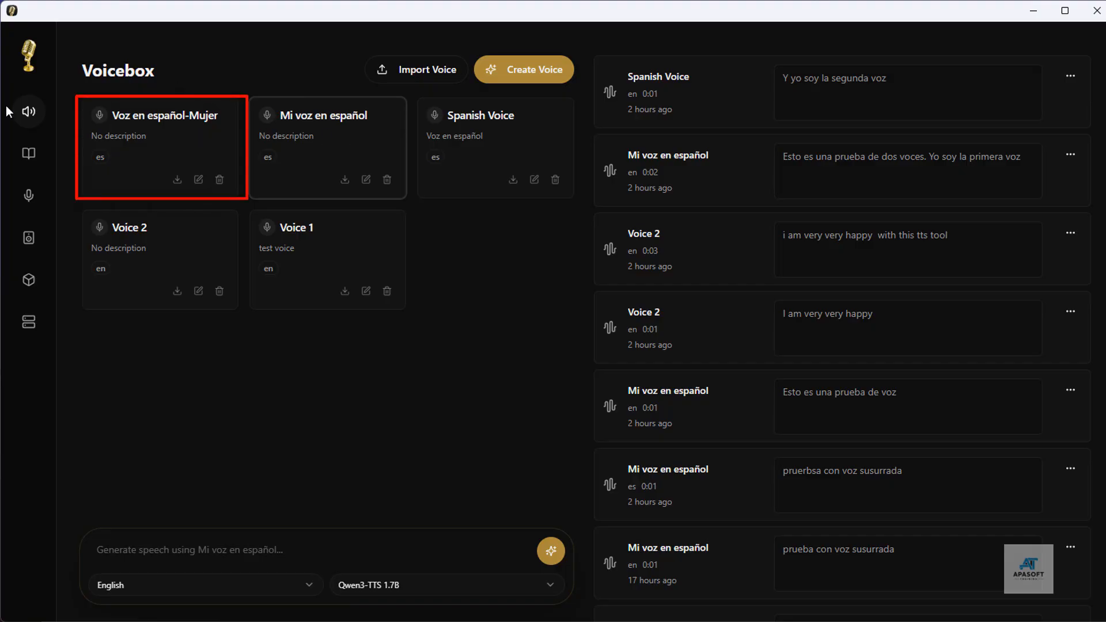
left_click(27, 156)
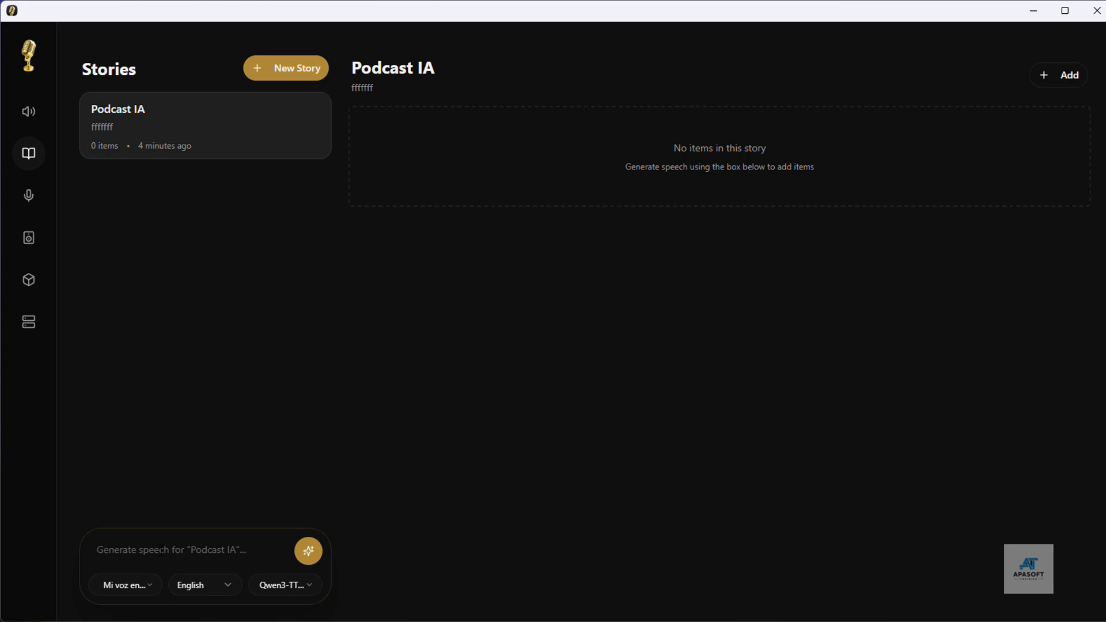
left_click(162, 551)
left_click(151, 586)
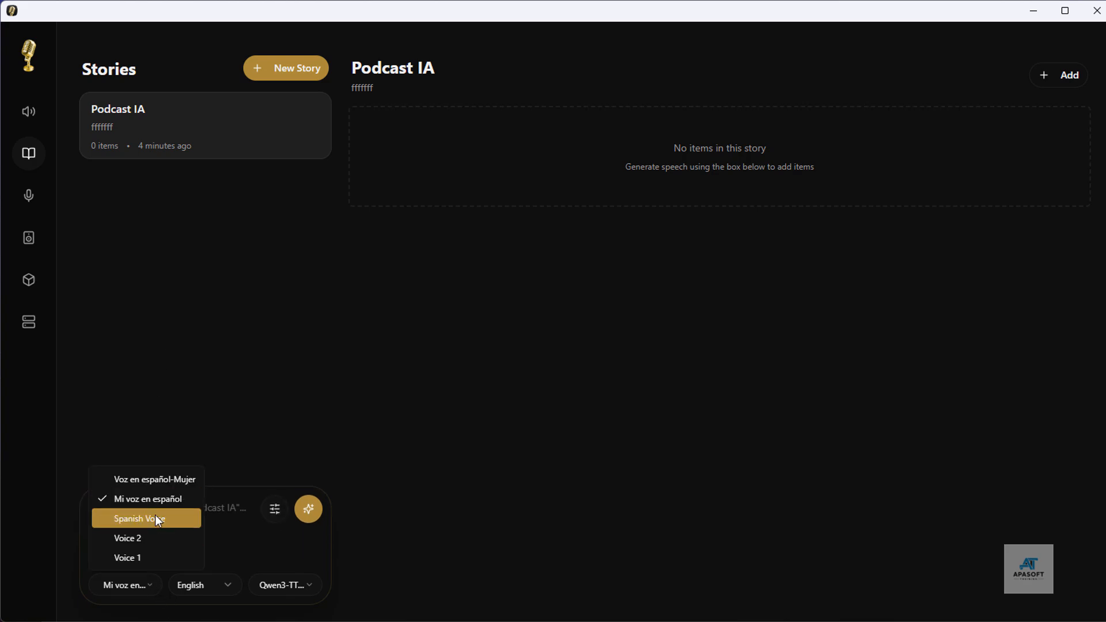
left_click(257, 557)
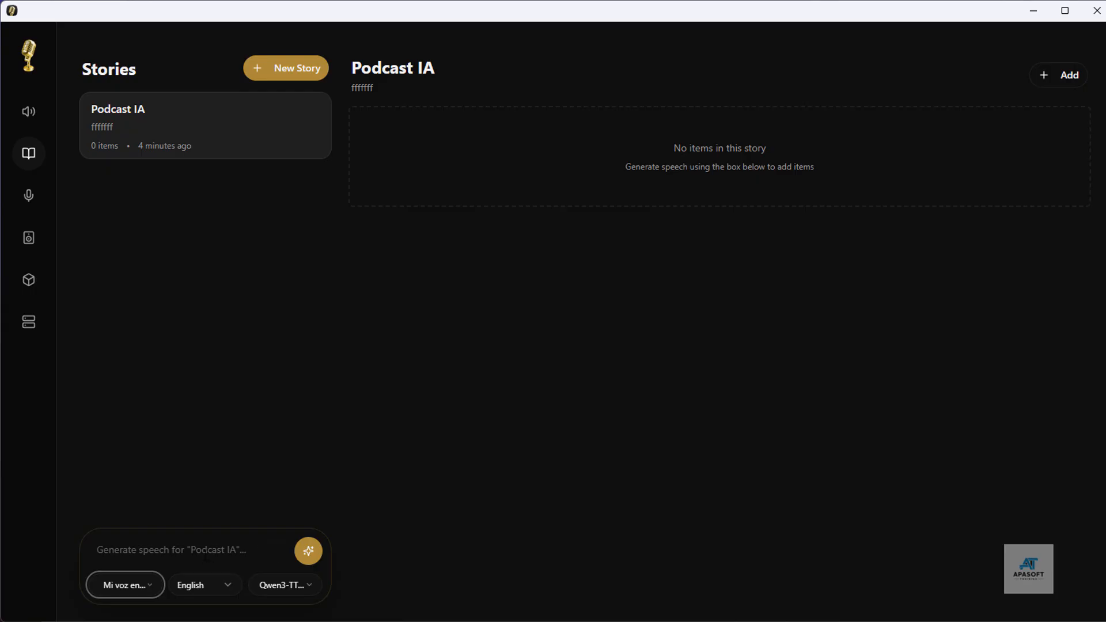
left_click(225, 587)
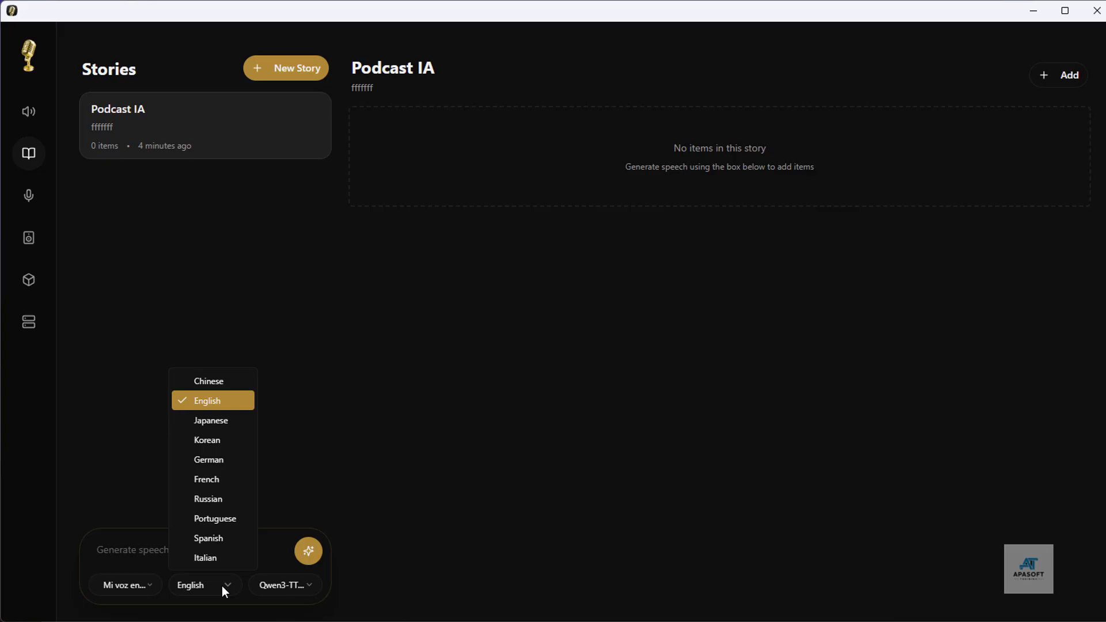
left_click(223, 587)
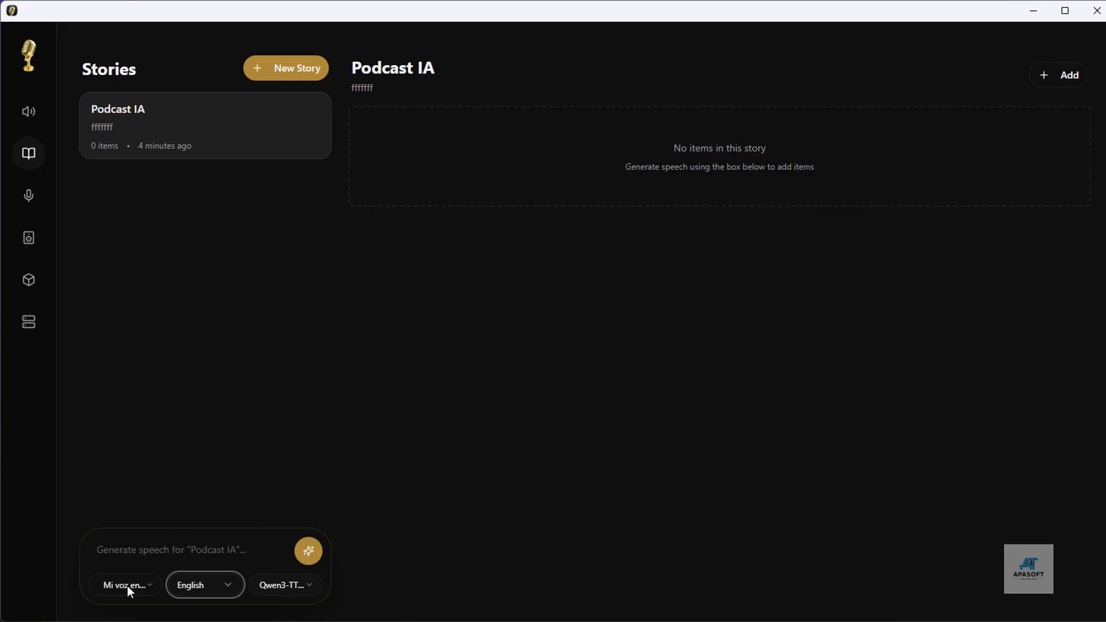
Step: Generate the line "¿que deberias estudiar si quieres encontrar trabajo?" in Spanish with Mi voz en español for Podcast IA, and play it back
left_click(223, 584)
left_click(224, 541)
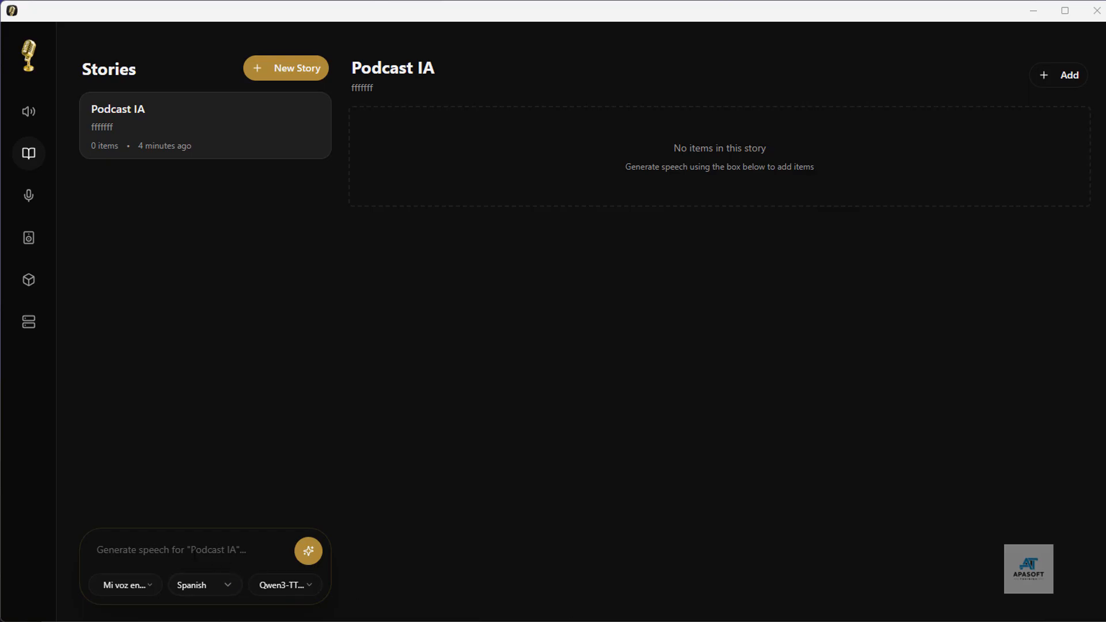
left_click(173, 551)
type("¿que deberias estudiar si quieres encontrar trabajo?")
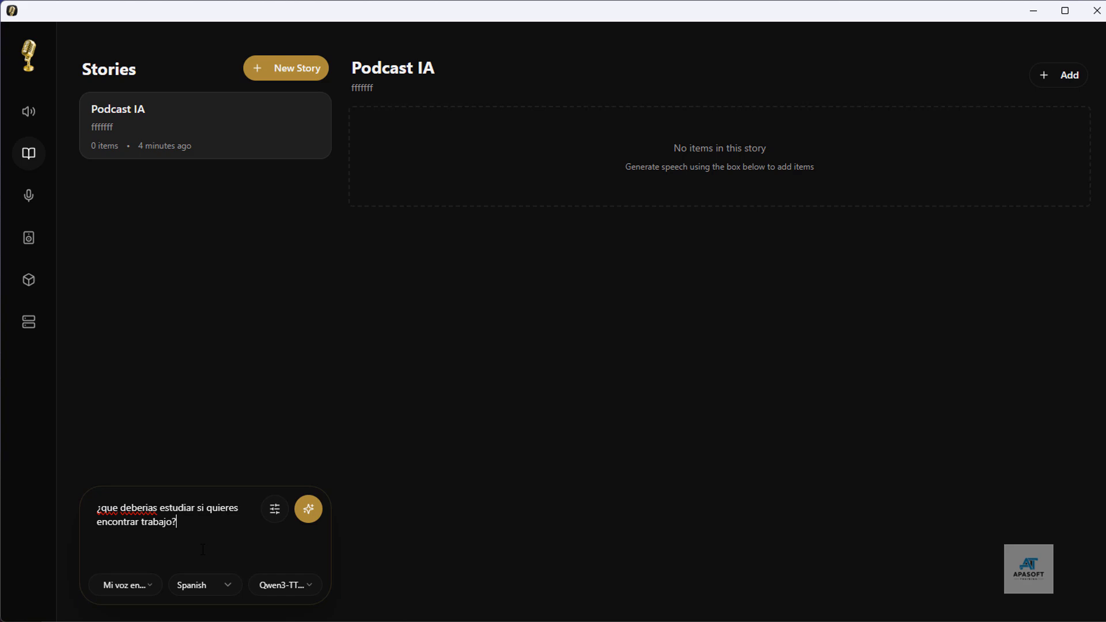
left_click(306, 510)
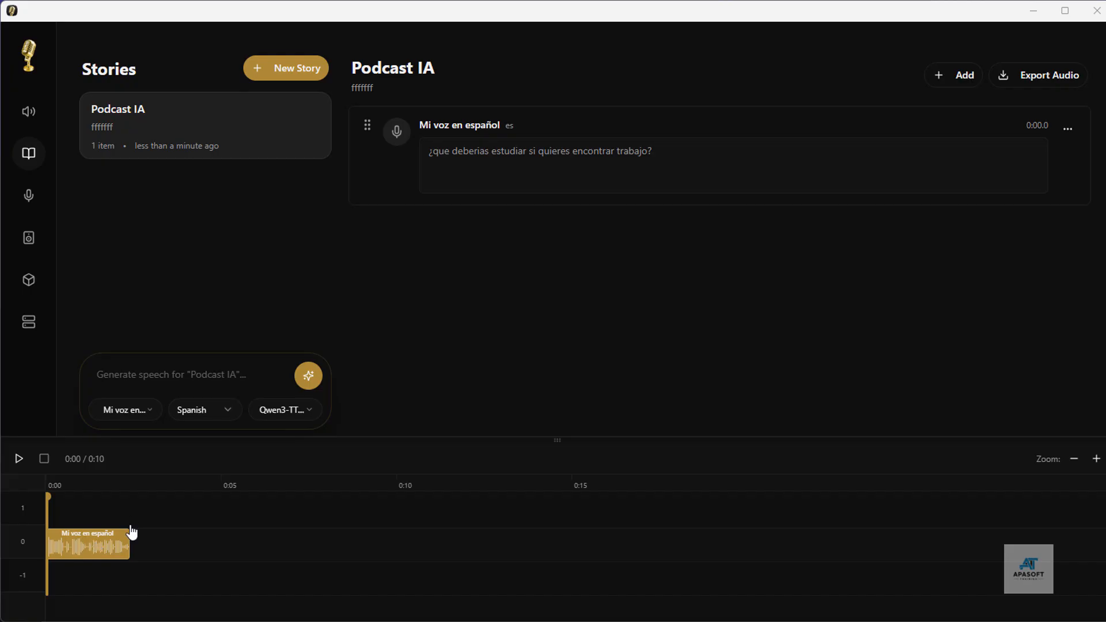
left_click(19, 459)
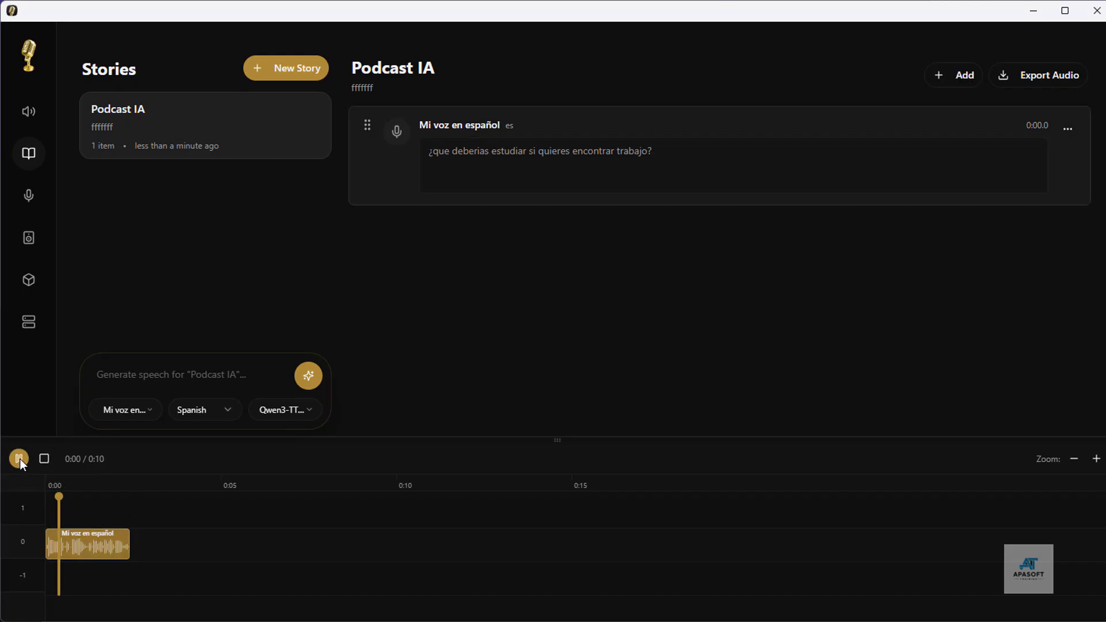
left_click(19, 459)
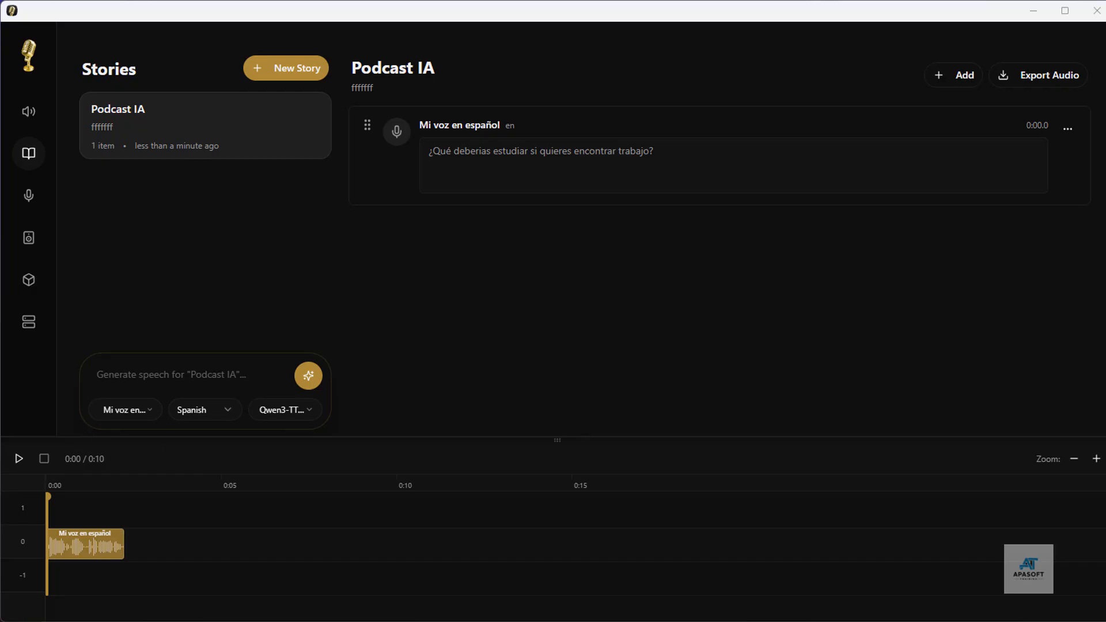
Step: Add a Spanish line voiced by Voz en español-Mujer, pasting the answer that begins "Creo que la inteligencia artificial es la materia"
left_click(147, 413)
left_click(172, 440)
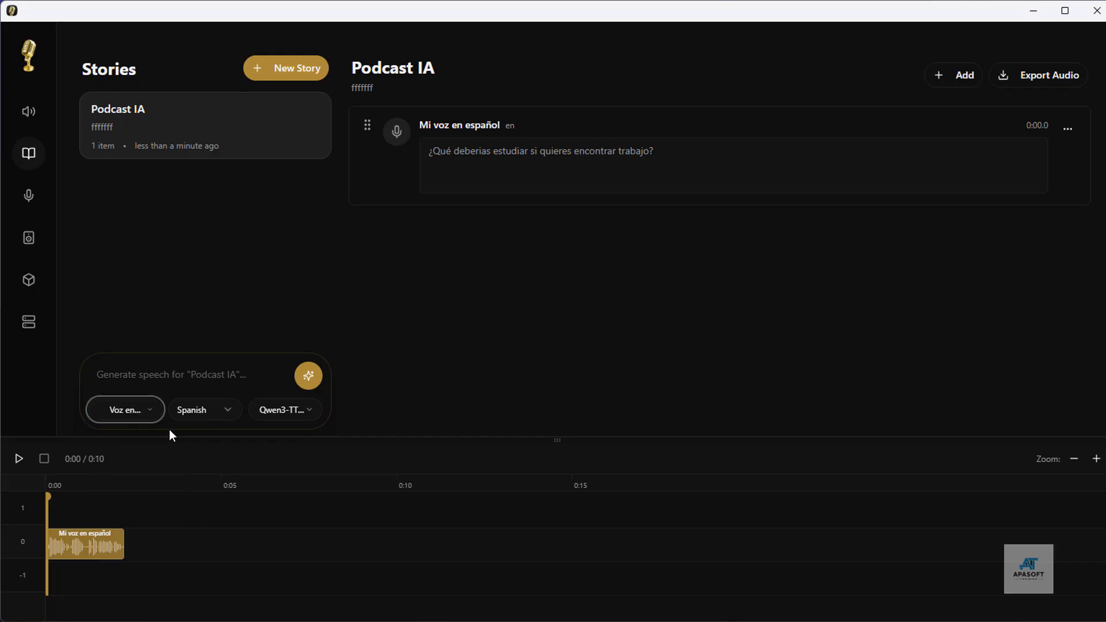
left_click(143, 379)
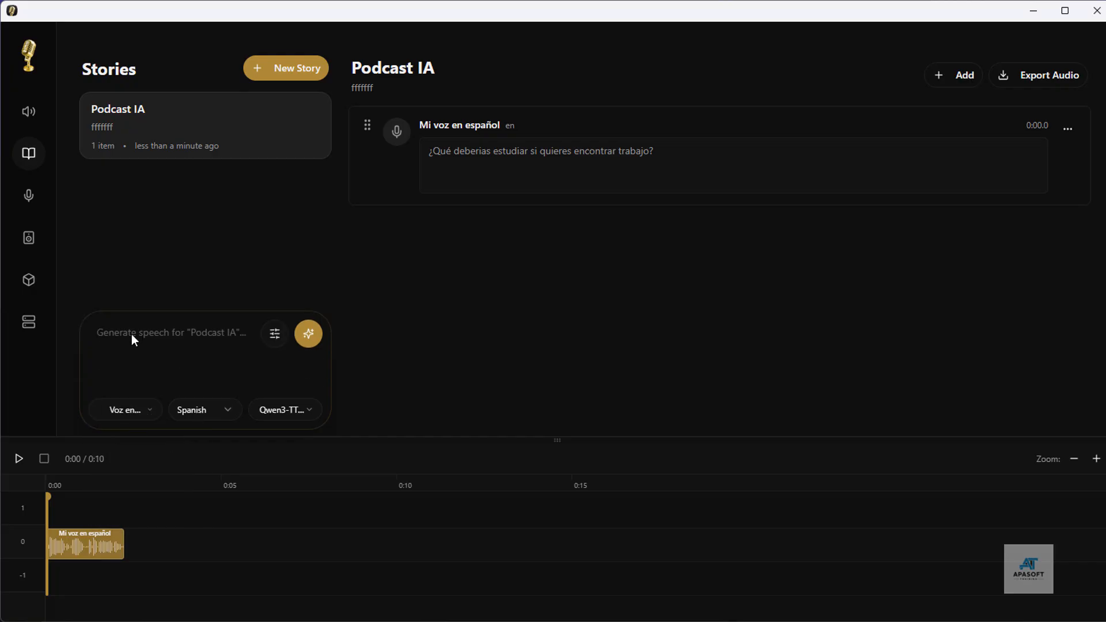
right_click(131, 334)
left_click(154, 450)
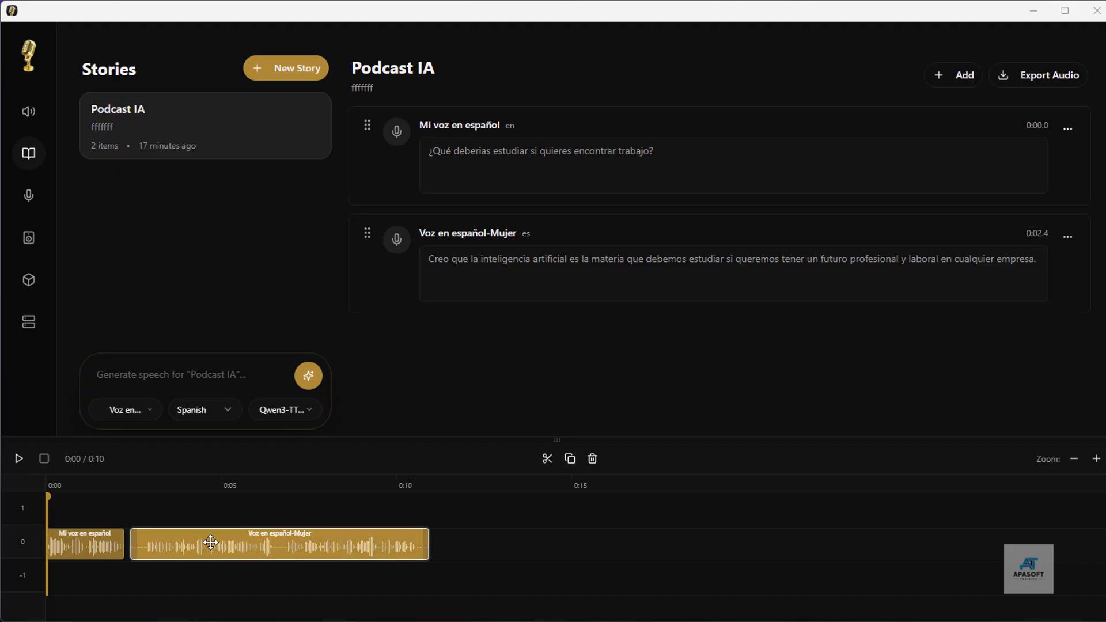
Step: Move the playhead along the story timeline, return it to 0:00 and play the two-voice conversation
left_click(148, 494)
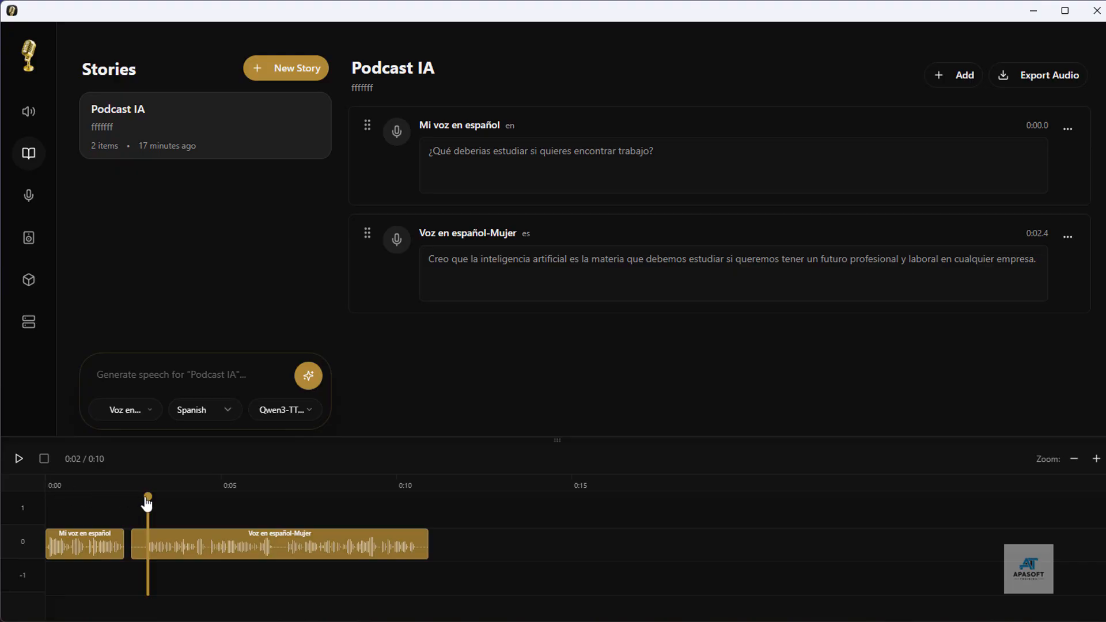
left_click(58, 496)
left_click(48, 492)
left_click(17, 459)
Step: Select the clips on the timeline to examine the split, duplicate and delete options
left_click(115, 545)
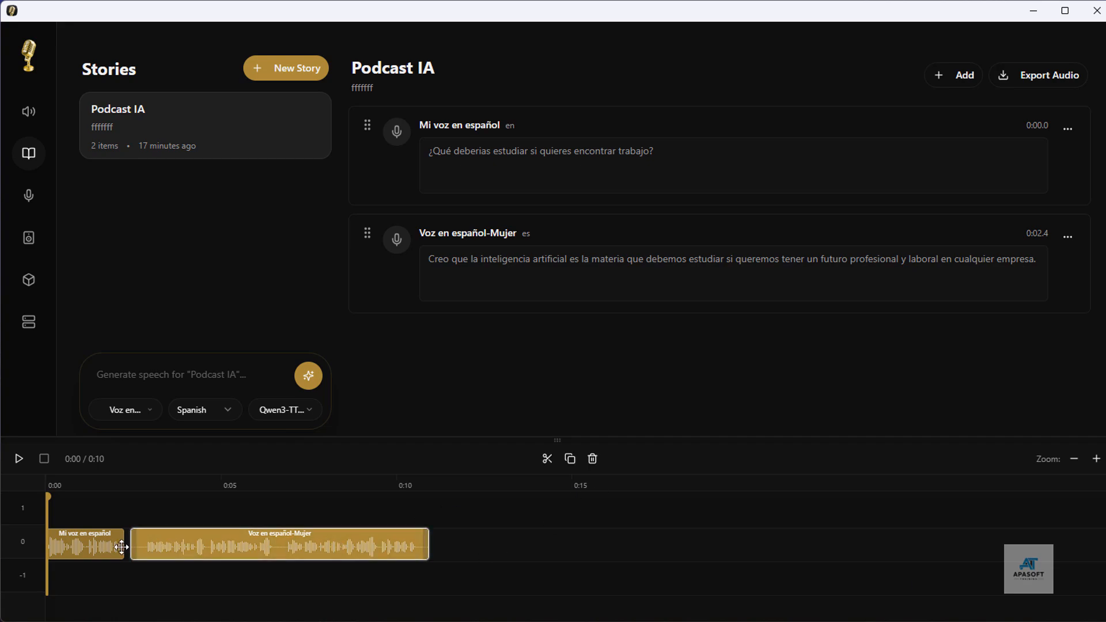
left_click(183, 538)
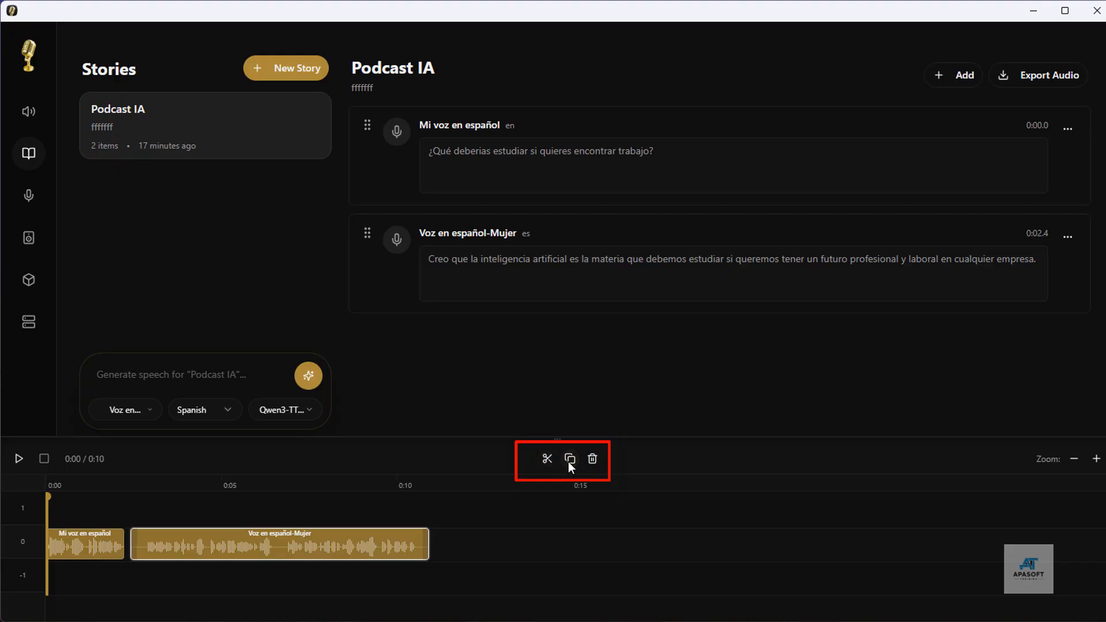
left_click(333, 535)
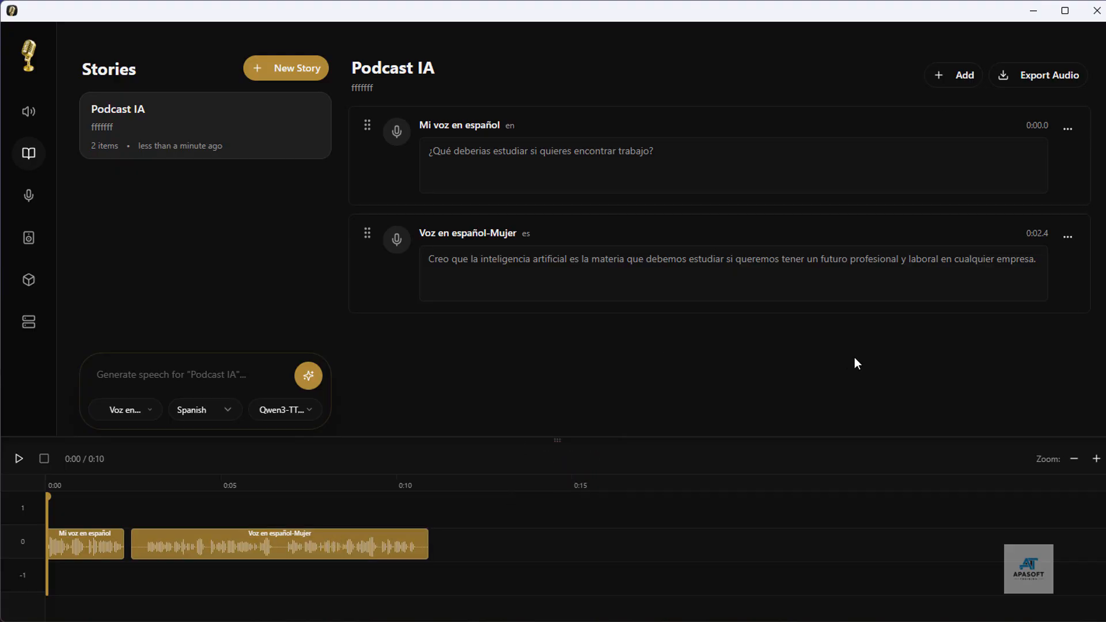
Step: Add the existing Mi voz en español generation "Esto es una prueba de voz" to the Podcast IA story
left_click(961, 76)
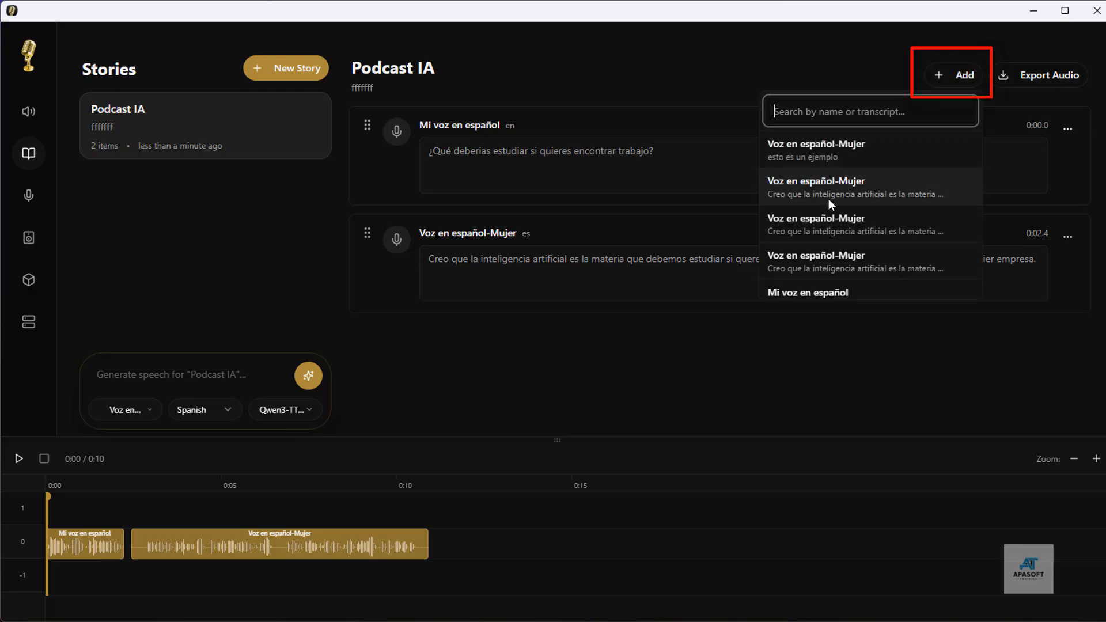
scroll(828, 199, "down", 5)
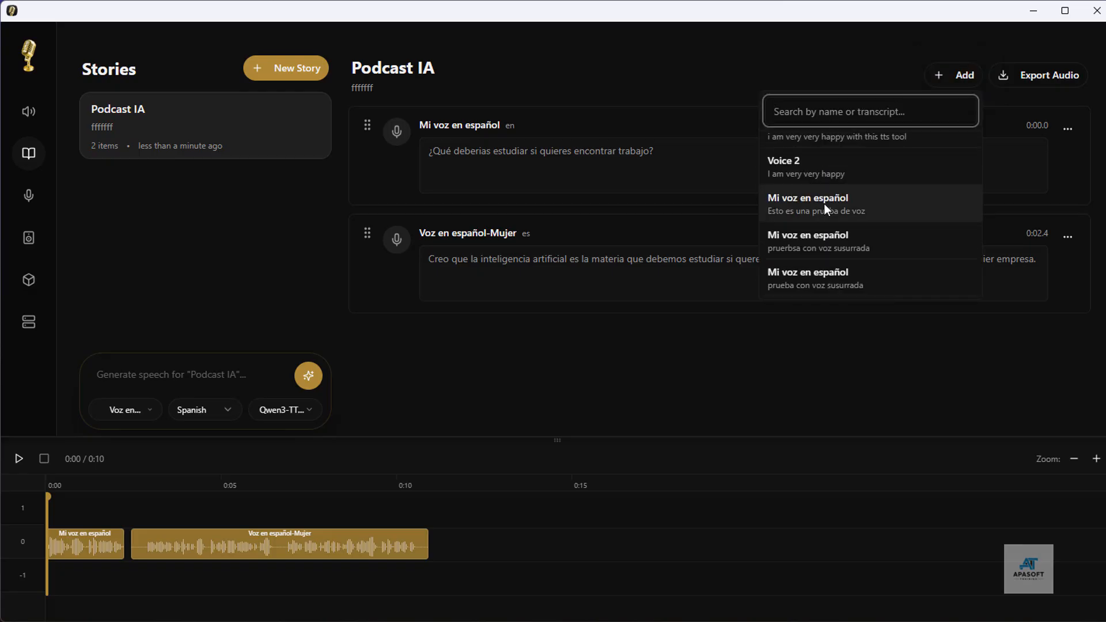
left_click(826, 203)
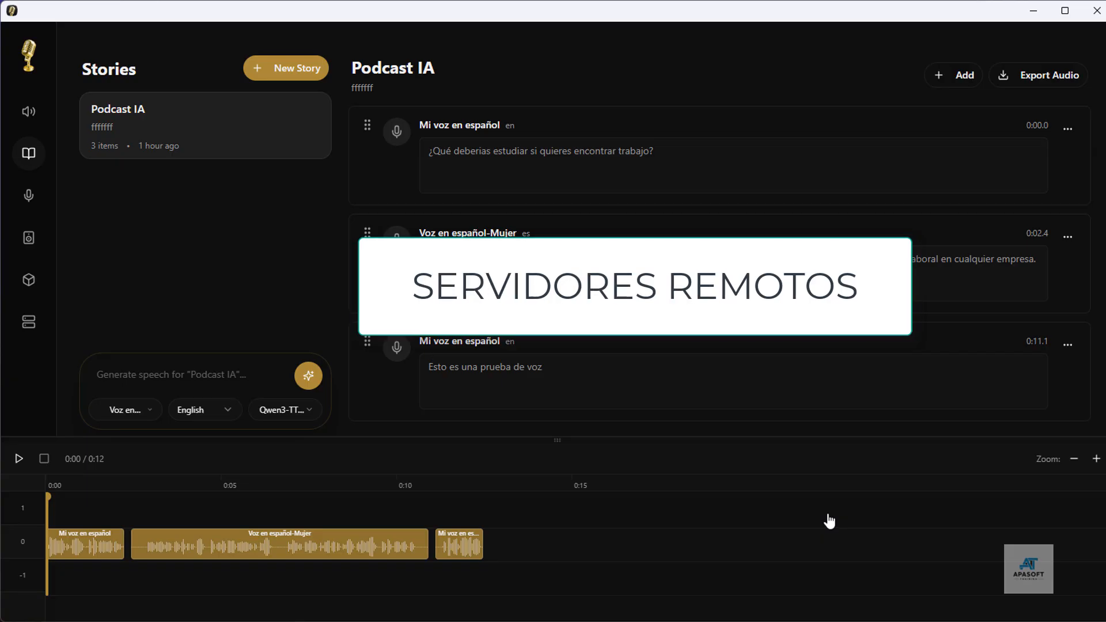
Step: Examine the server connection settings, including the server URL's address and port and the GPU status
left_click(29, 328)
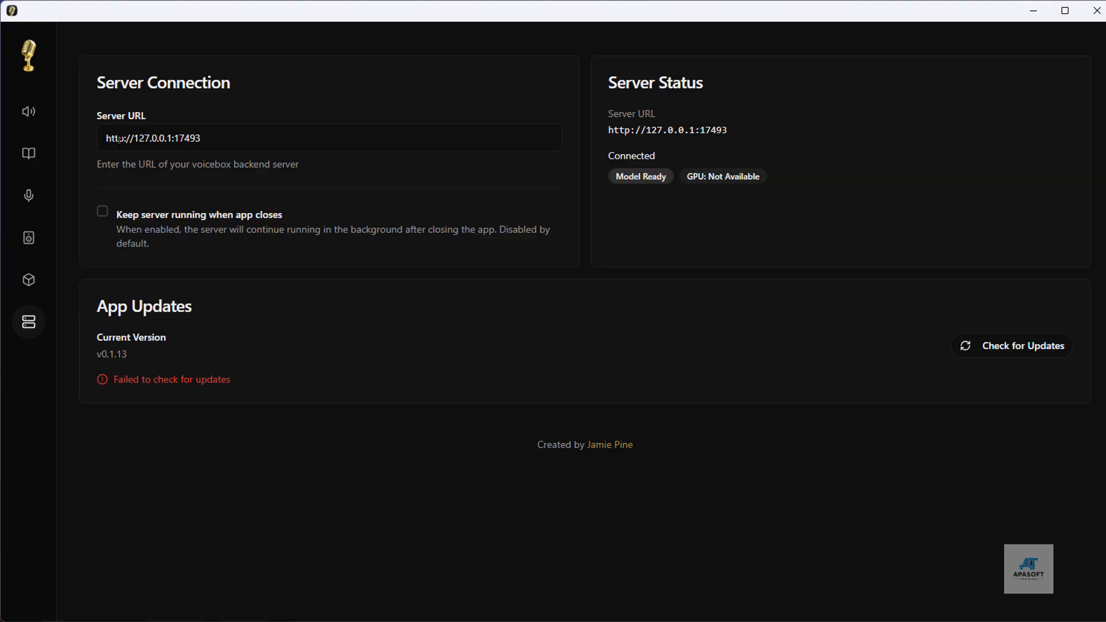
left_click_drag(106, 139, 217, 139)
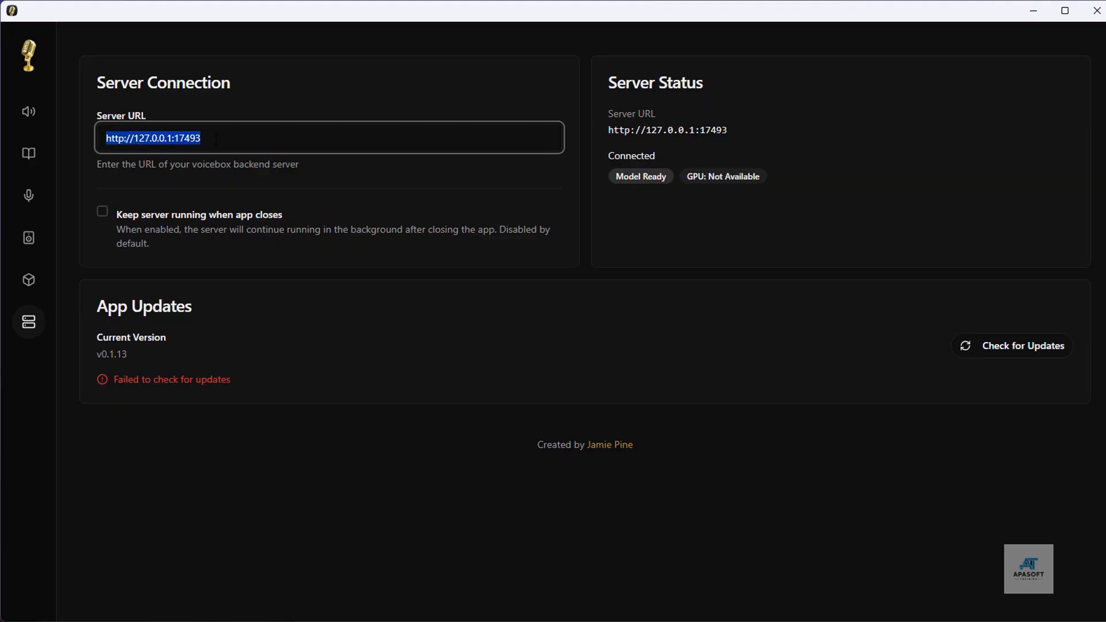
left_click(221, 139)
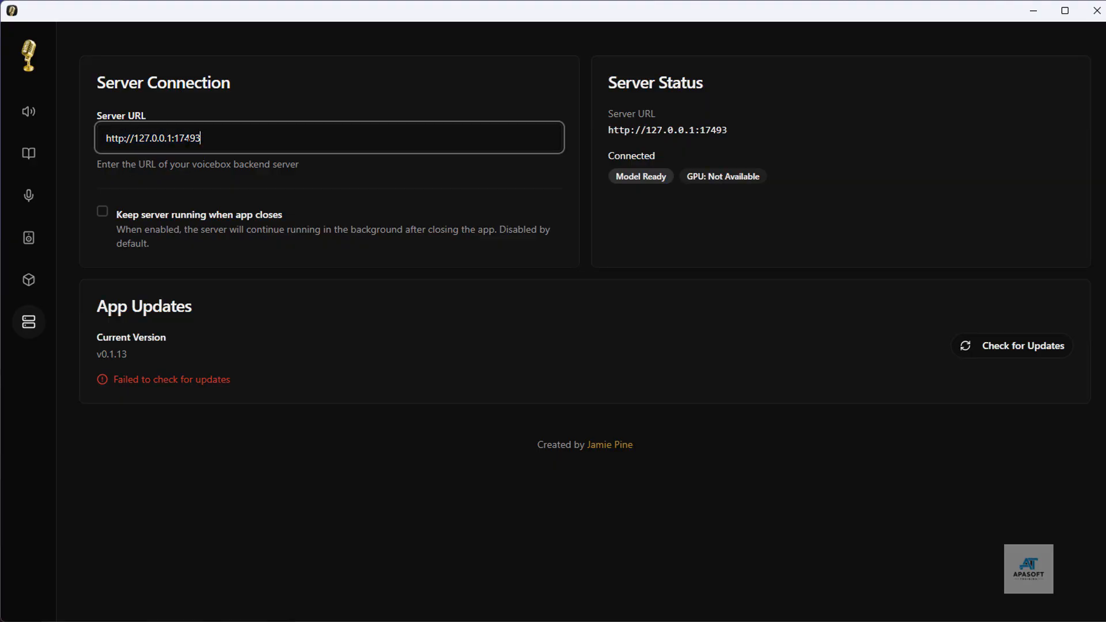
left_click_drag(174, 138, 201, 138)
left_click_drag(134, 139, 166, 138)
left_click_drag(687, 176, 778, 184)
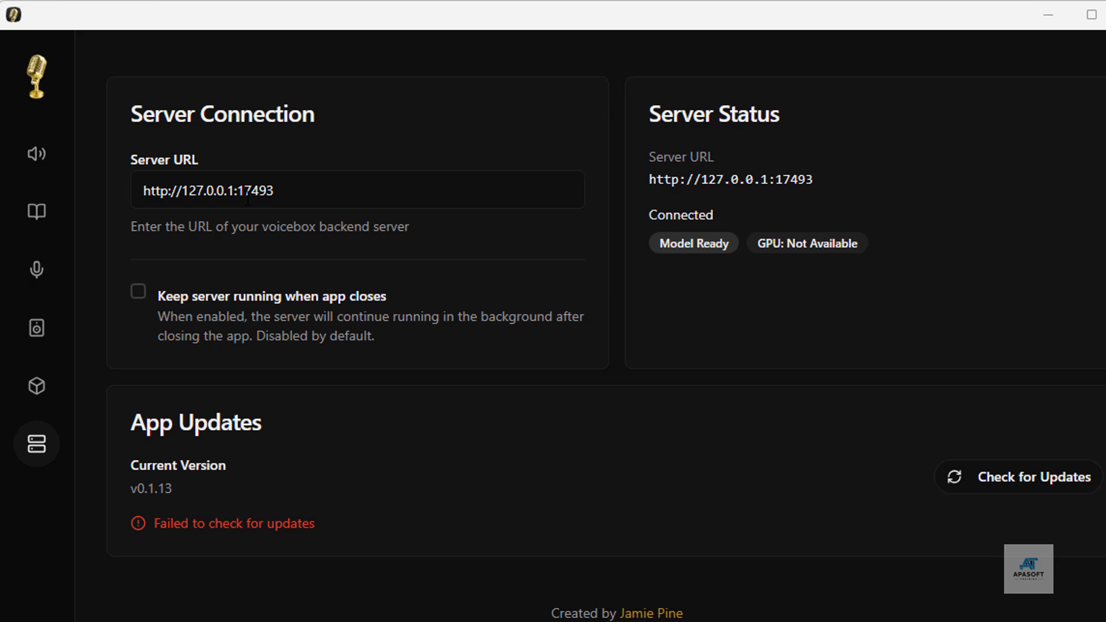
left_click(182, 191)
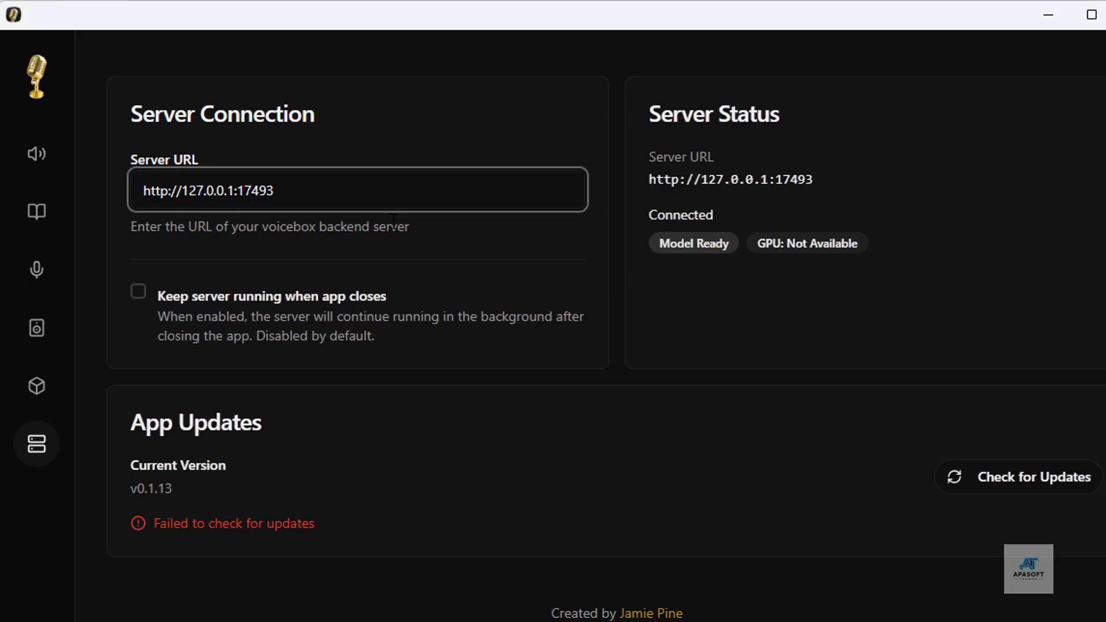
key("Delete")
key("Delete")
key("Delete")
key("Delete")
key("Delete")
key("Delete")
key("Delete")
key("Delete")
key("Delete")
key("Delete")
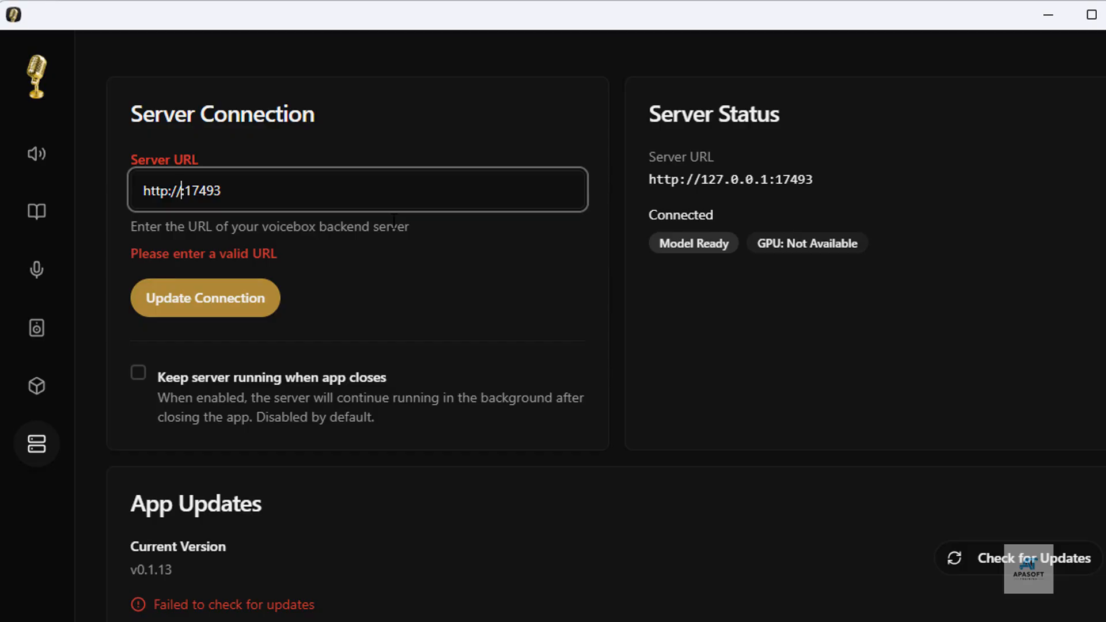
type("voicebox-s")
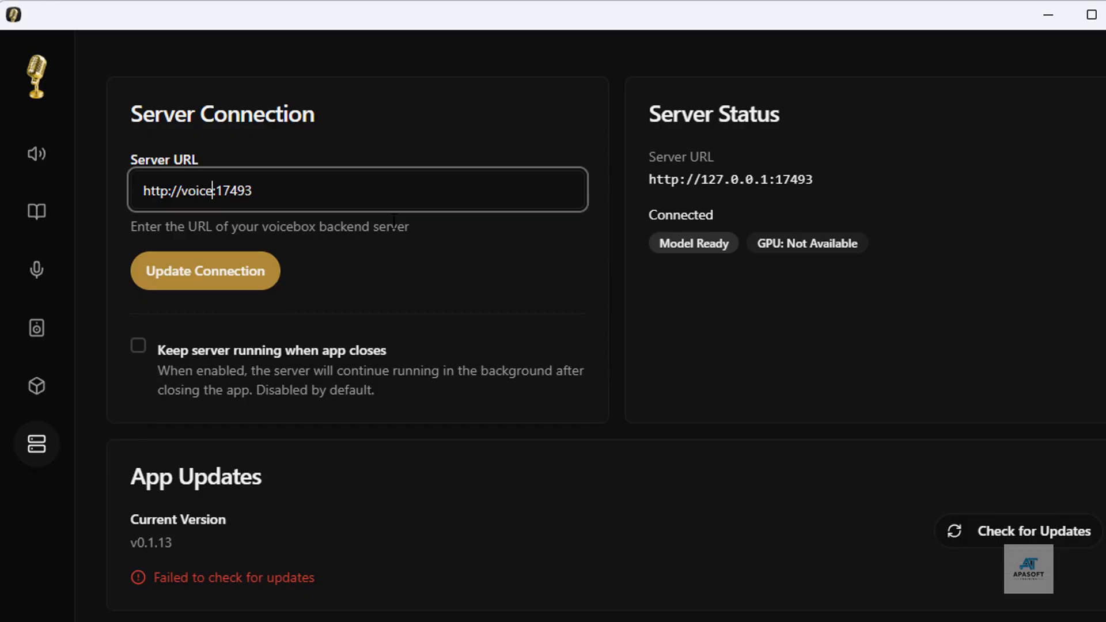
type("erver")
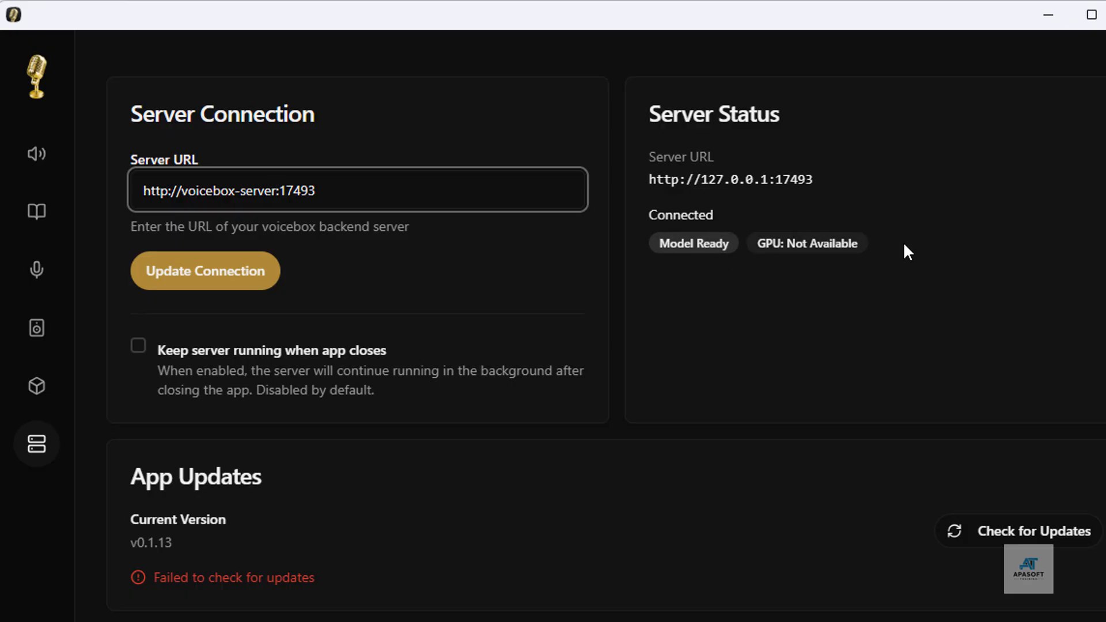
left_click(203, 271)
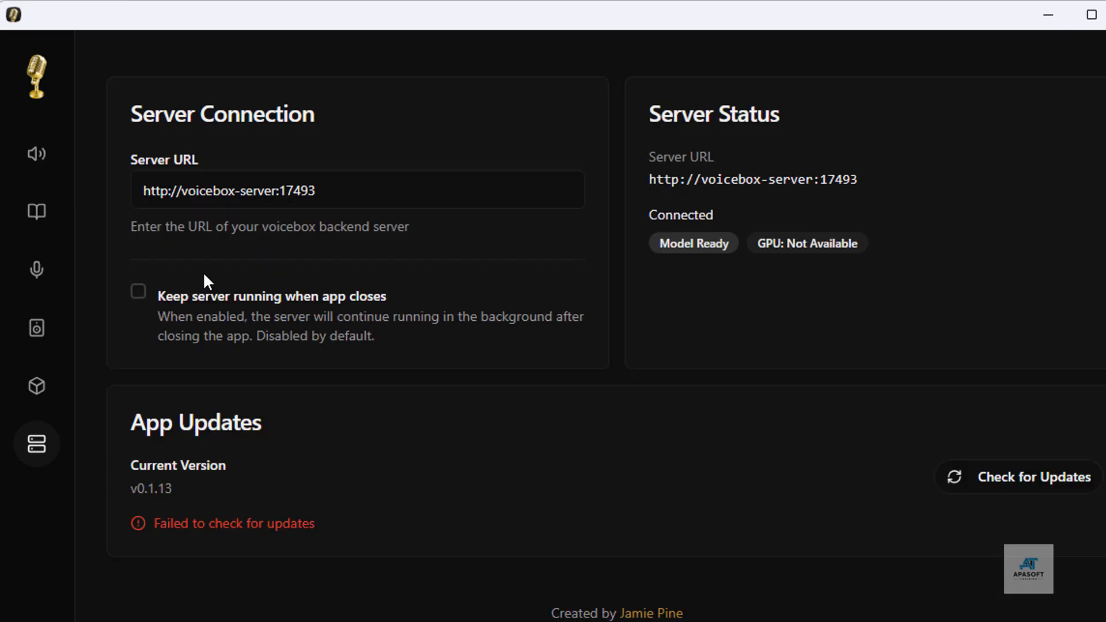